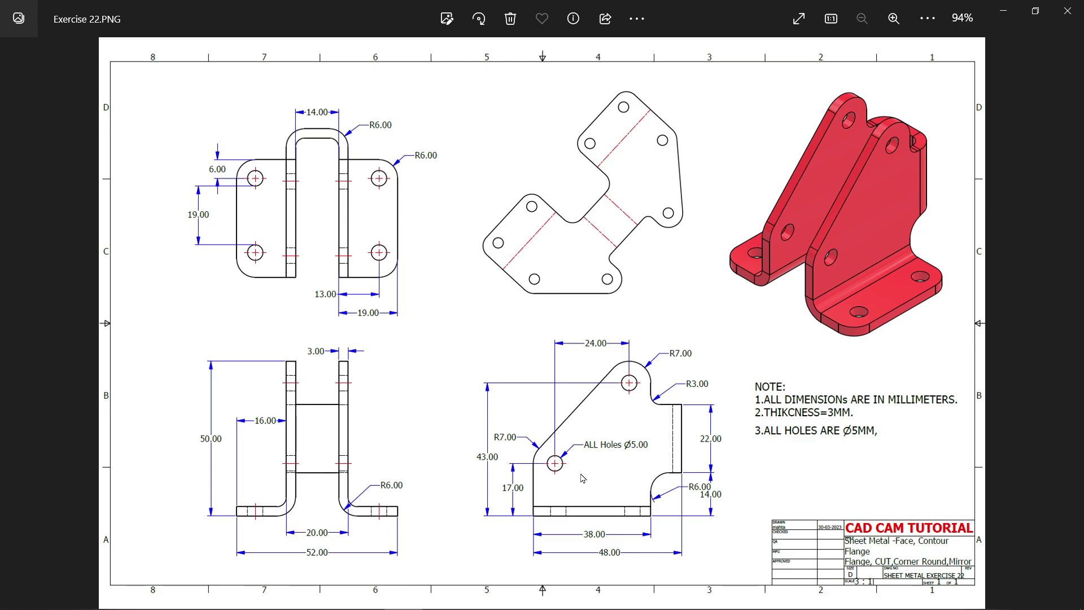
- Examine the front and side view dimensions and the notes on the Exercise 22 bracket drawing
{"action": "scroll", "coordinate": [582, 479], "scroll_direction": "up", "scroll_amount": 5}
{"action": "mouse_move", "coordinate": [565, 339]}
{"action": "left_mouse_down"}
{"action": "mouse_move", "coordinate": [581, 415]}
{"action": "mouse_move", "coordinate": [674, 322]}
{"action": "left_mouse_up"}
{"action": "mouse_move", "coordinate": [442, 283]}
{"action": "left_mouse_down"}
{"action": "mouse_move", "coordinate": [450, 452]}
{"action": "mouse_move", "coordinate": [483, 250]}
{"action": "left_mouse_up"}
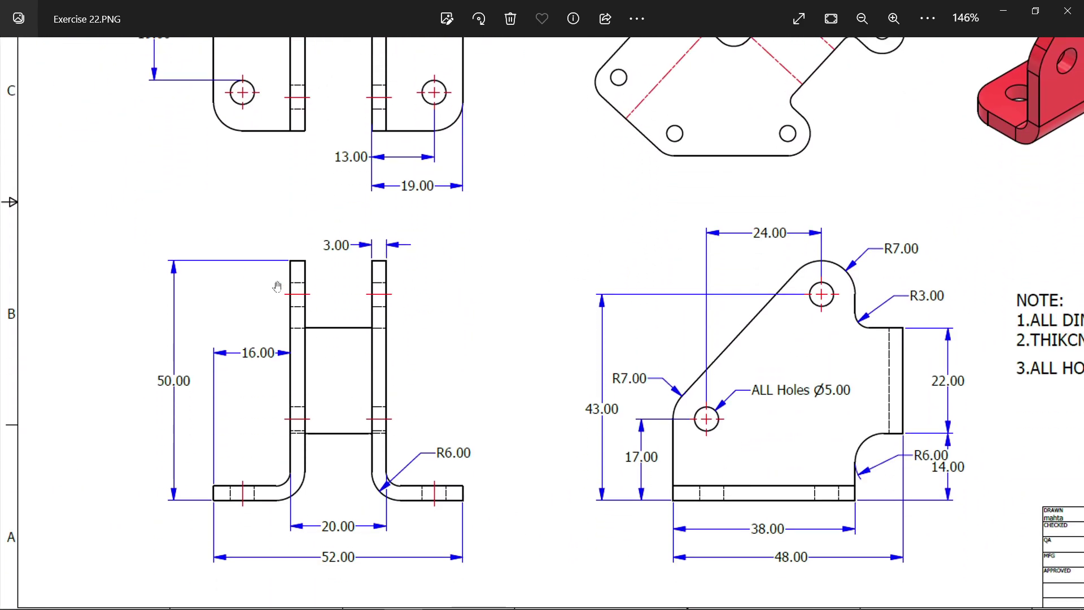
{"action": "scroll", "coordinate": [277, 287], "scroll_direction": "up", "scroll_amount": 3}
{"action": "scroll", "coordinate": [457, 285], "scroll_direction": "down", "scroll_amount": 3}
{"action": "scroll", "coordinate": [458, 285], "scroll_direction": "right", "scroll_amount": 2}
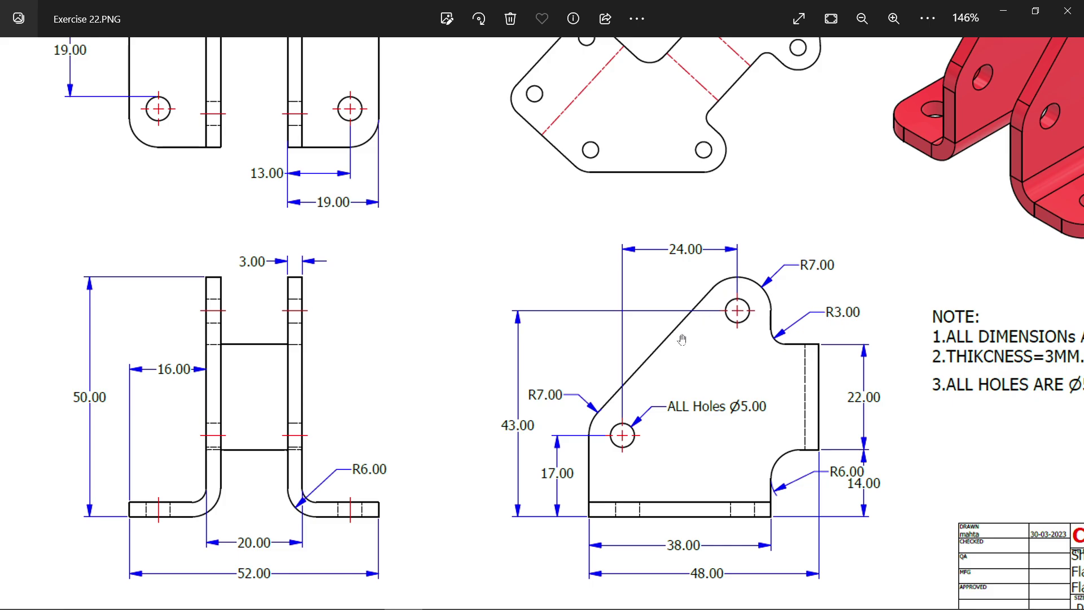
{"action": "scroll", "coordinate": [773, 485], "scroll_direction": "down", "scroll_amount": 1}
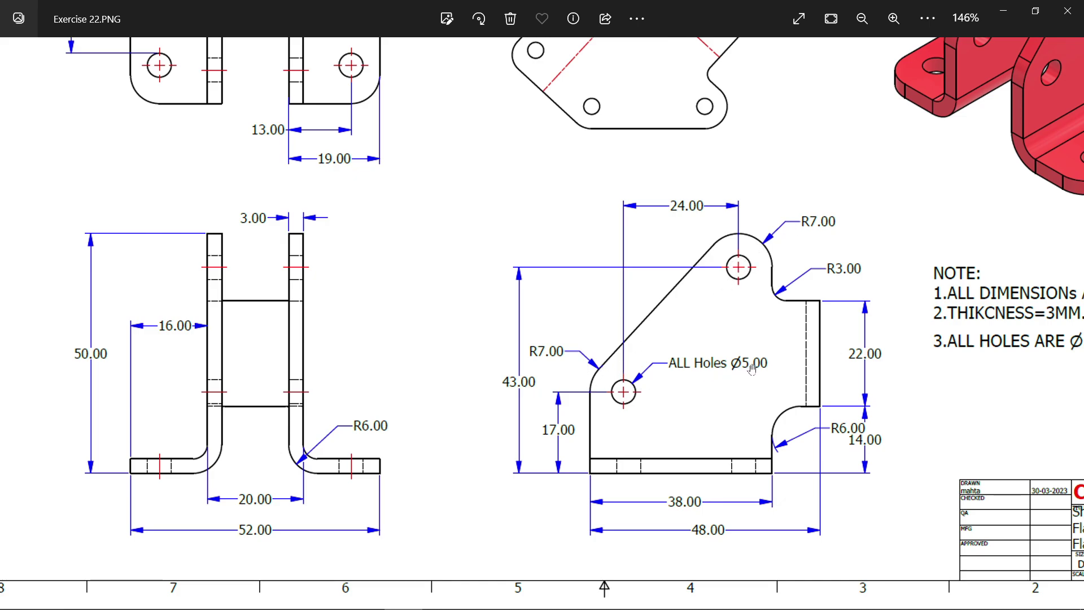
{"action": "mouse_move", "coordinate": [664, 336]}
{"action": "left_mouse_down"}
{"action": "mouse_move", "coordinate": [703, 346]}
{"action": "mouse_move", "coordinate": [449, 312]}
{"action": "left_mouse_up"}
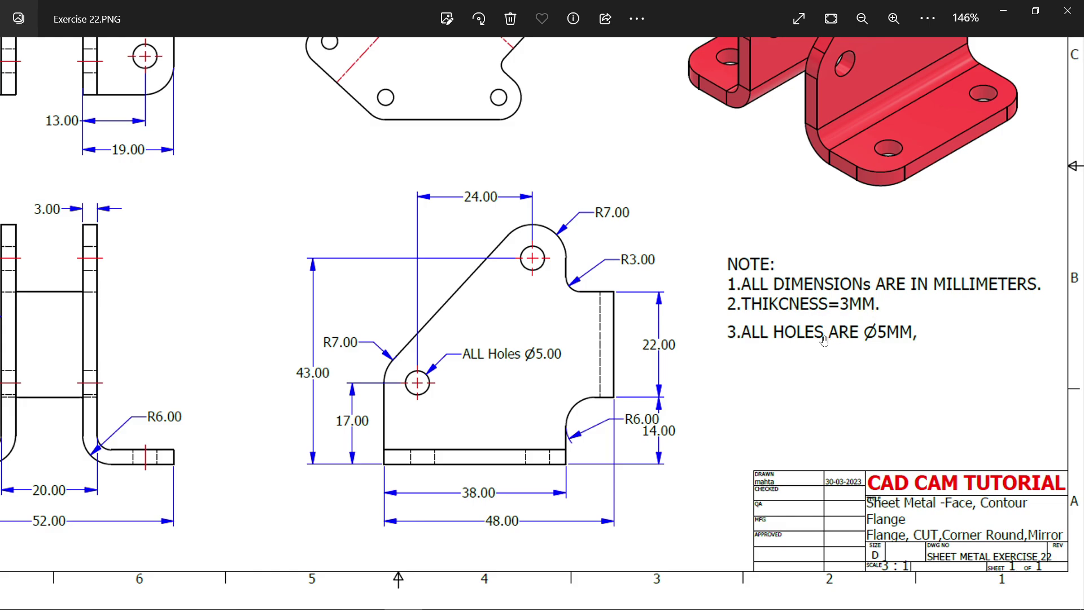
{"action": "left_click_drag", "start_coordinate": [653, 354], "coordinate": [873, 342]}
{"action": "left_click_drag", "start_coordinate": [751, 321], "coordinate": [790, 321]}
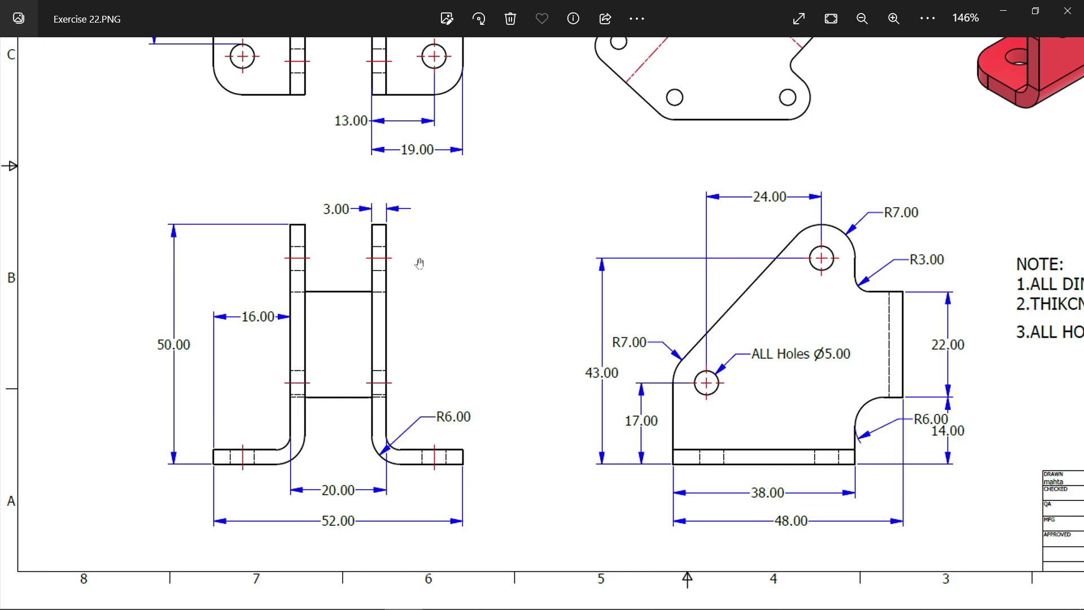
{"action": "left_click_drag", "start_coordinate": [606, 310], "coordinate": [440, 321]}
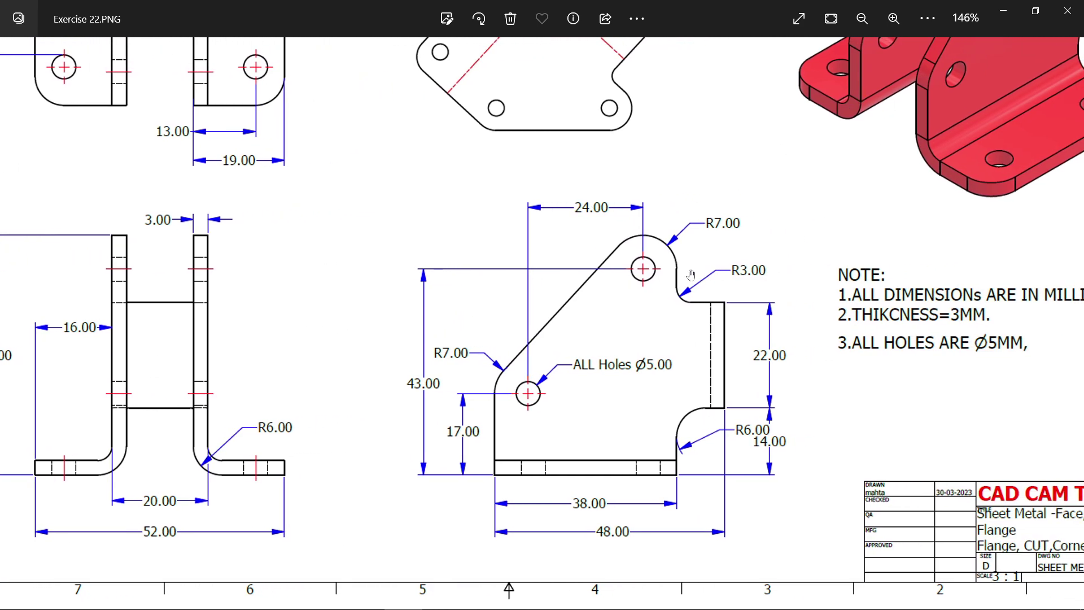
- Switch to Inventor and create a new part from the metric Sheet Metal (mm).ipt template
{"action": "left_click", "coordinate": [1001, 13]}
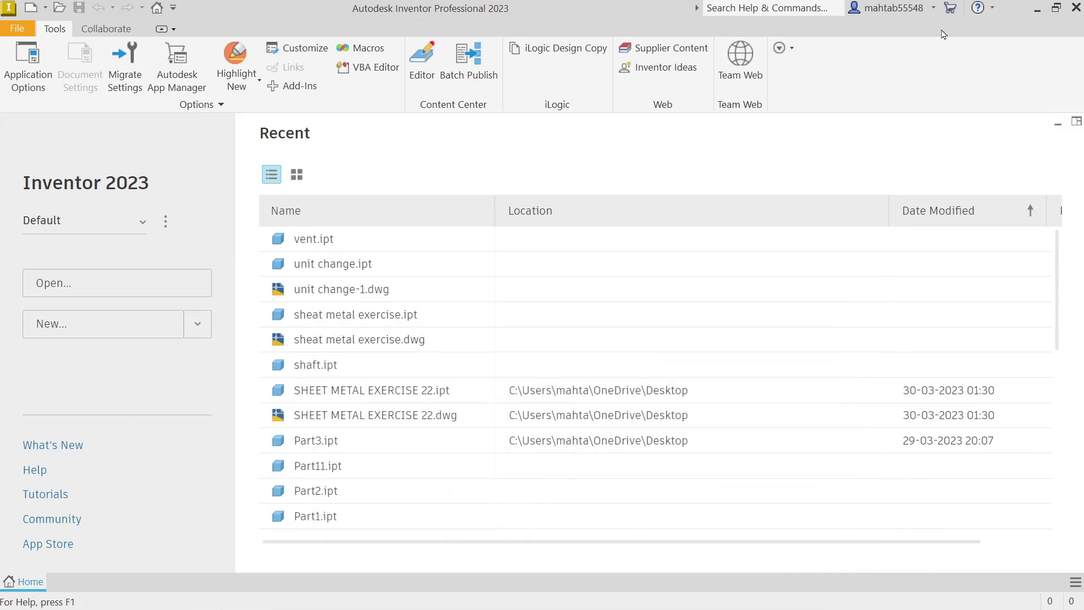
{"action": "left_click", "coordinate": [55, 326]}
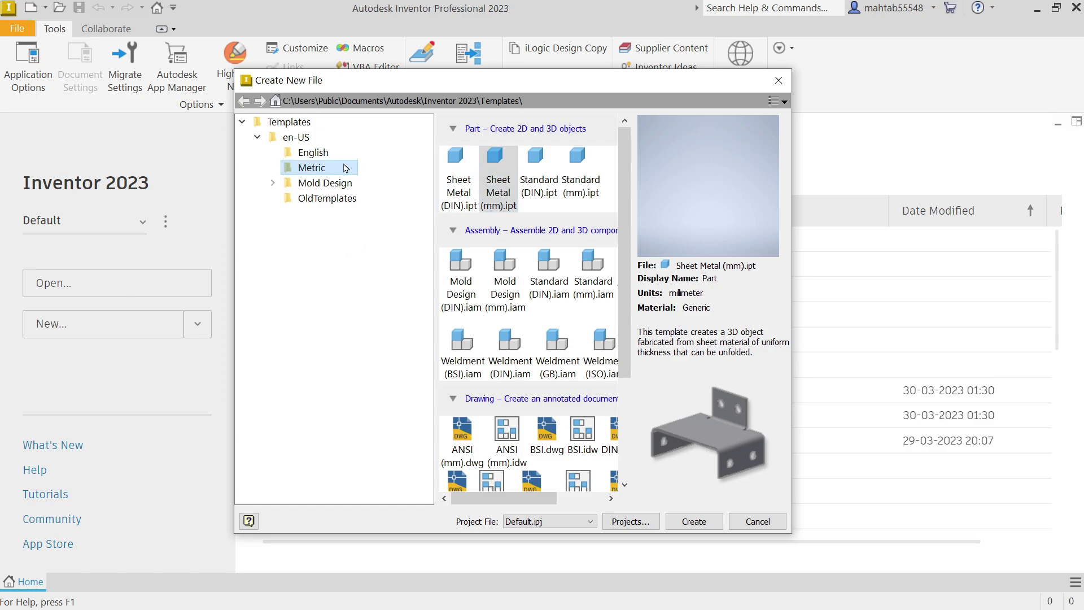
{"action": "left_click", "coordinate": [499, 194]}
{"action": "left_click", "coordinate": [689, 520]}
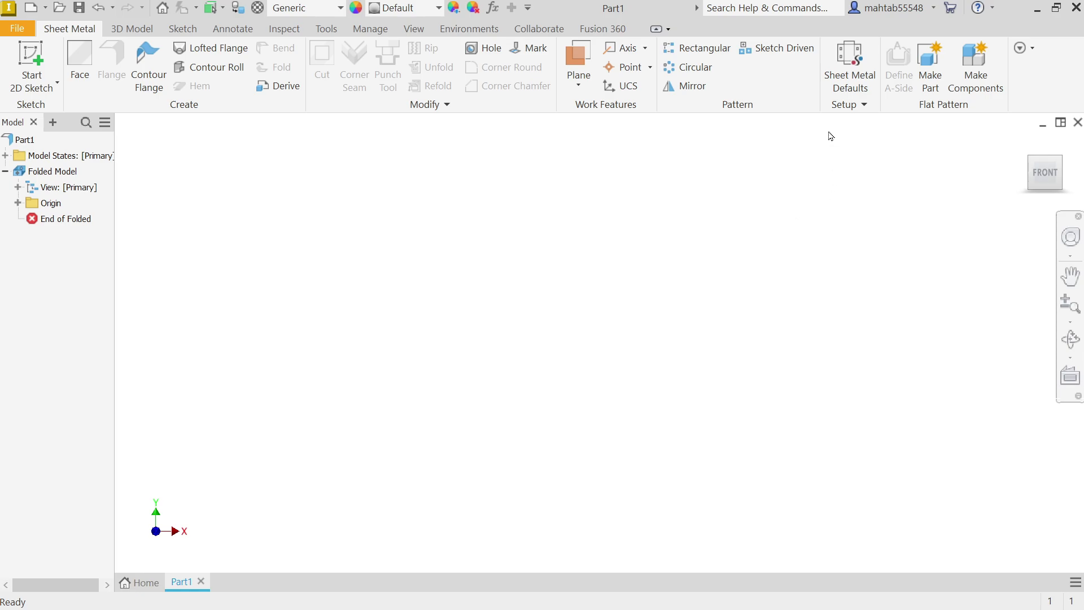
- Edit the Default_mm sheet metal rule to use Stainless Steel with a 3 mm thickness, review its bend and corner settings, and save it
{"action": "left_click", "coordinate": [854, 70]}
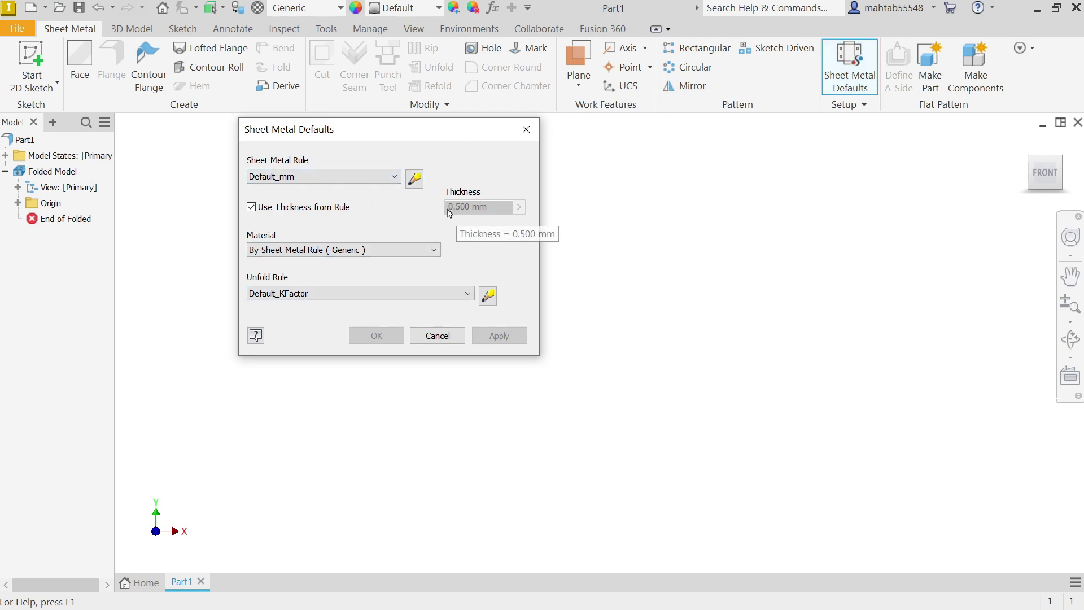
{"action": "left_click", "coordinate": [415, 180]}
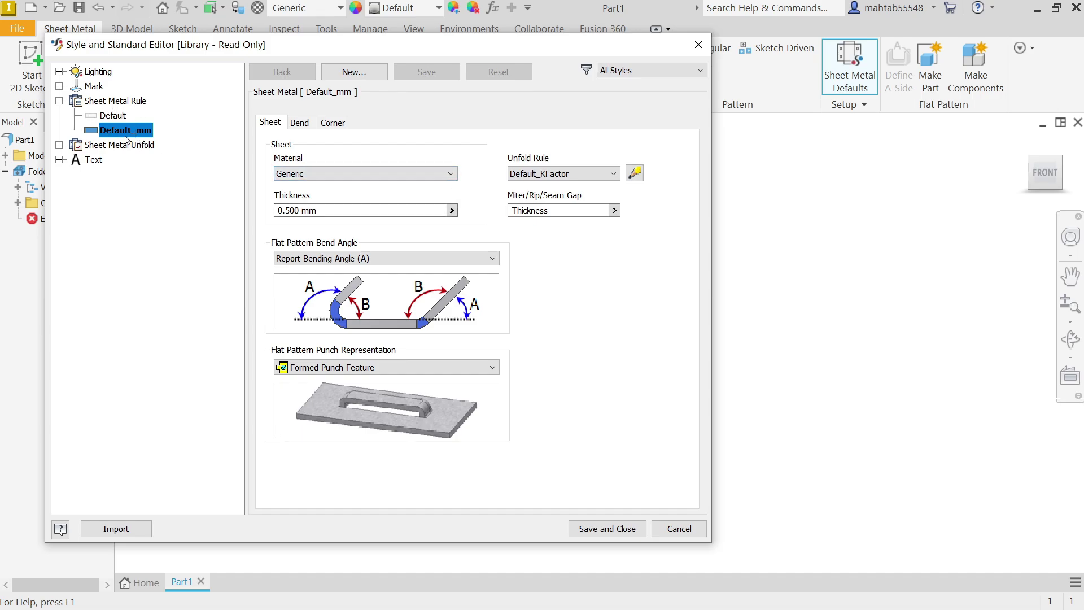
{"action": "left_click", "coordinate": [307, 179]}
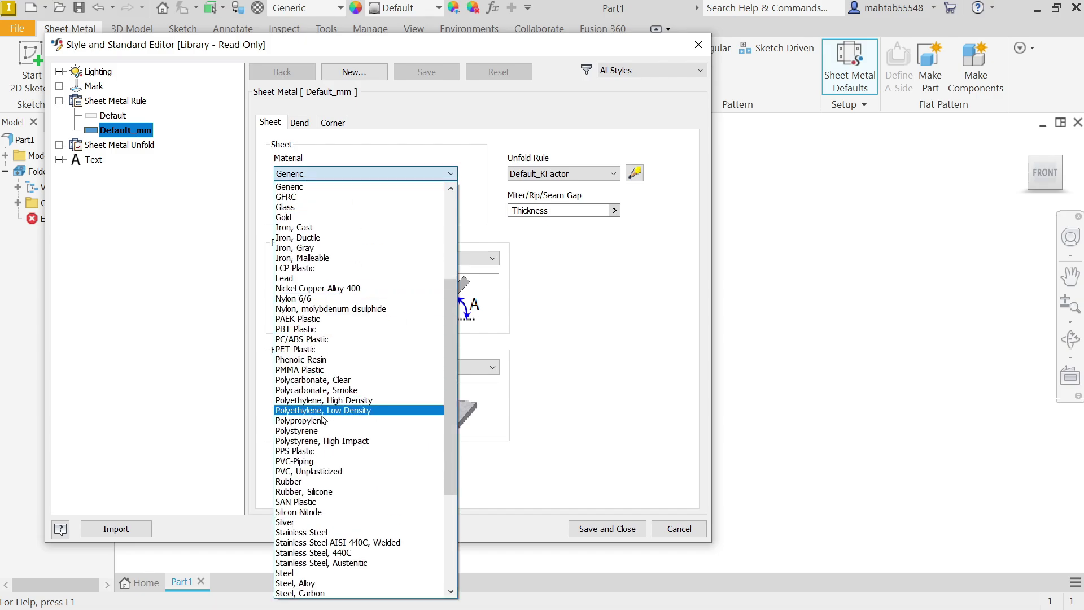
{"action": "left_click", "coordinate": [324, 532]}
{"action": "left_click_drag", "start_coordinate": [325, 207], "coordinate": [236, 205]}
{"action": "type", "text": "3"}
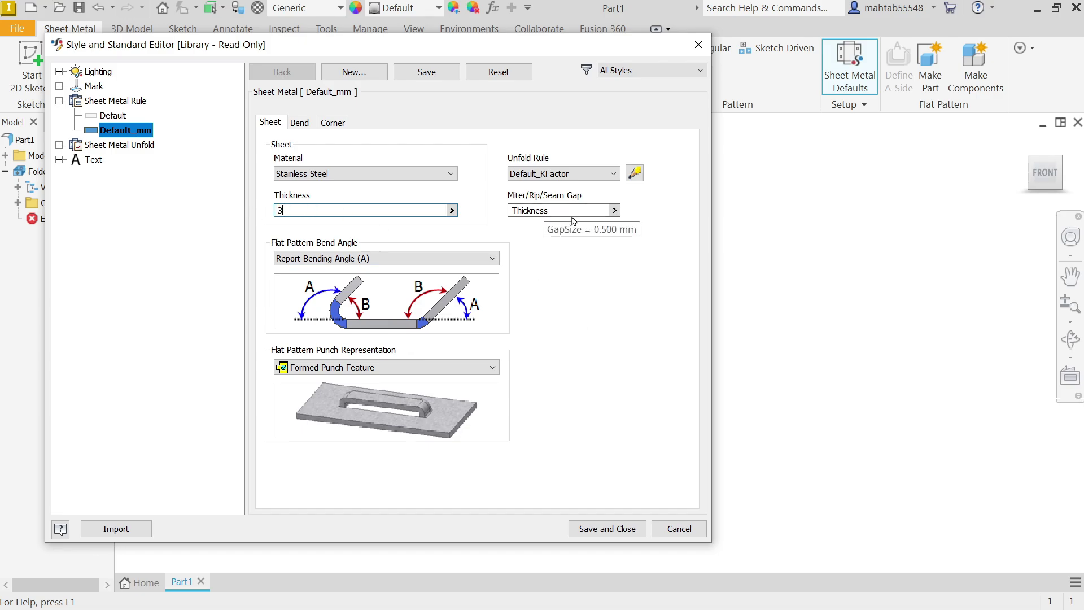
{"action": "left_click", "coordinate": [306, 124]}
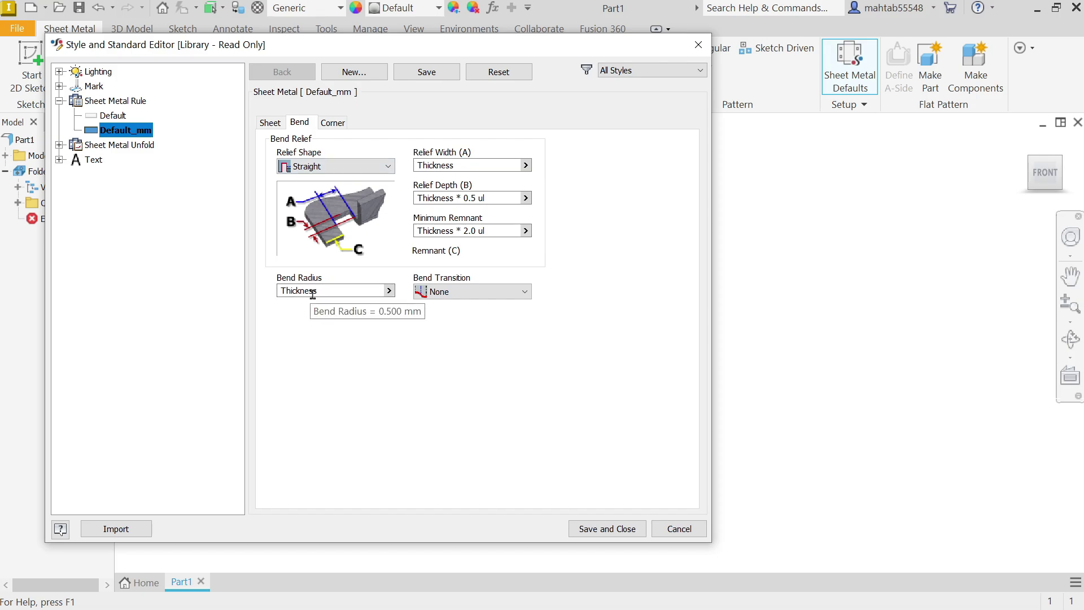
{"action": "left_click", "coordinate": [334, 123]}
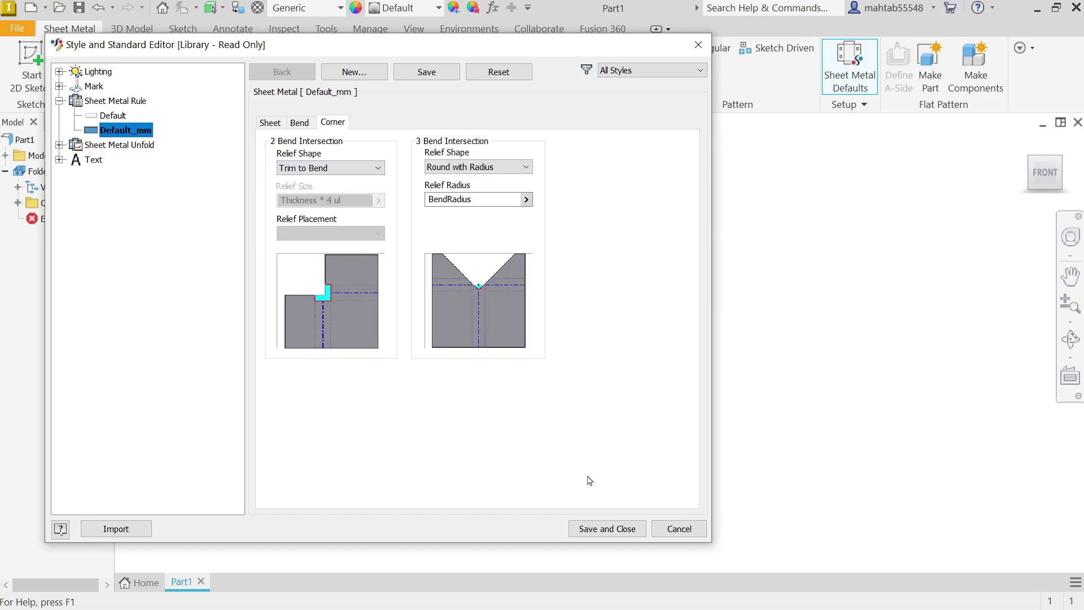
{"action": "left_click", "coordinate": [605, 533]}
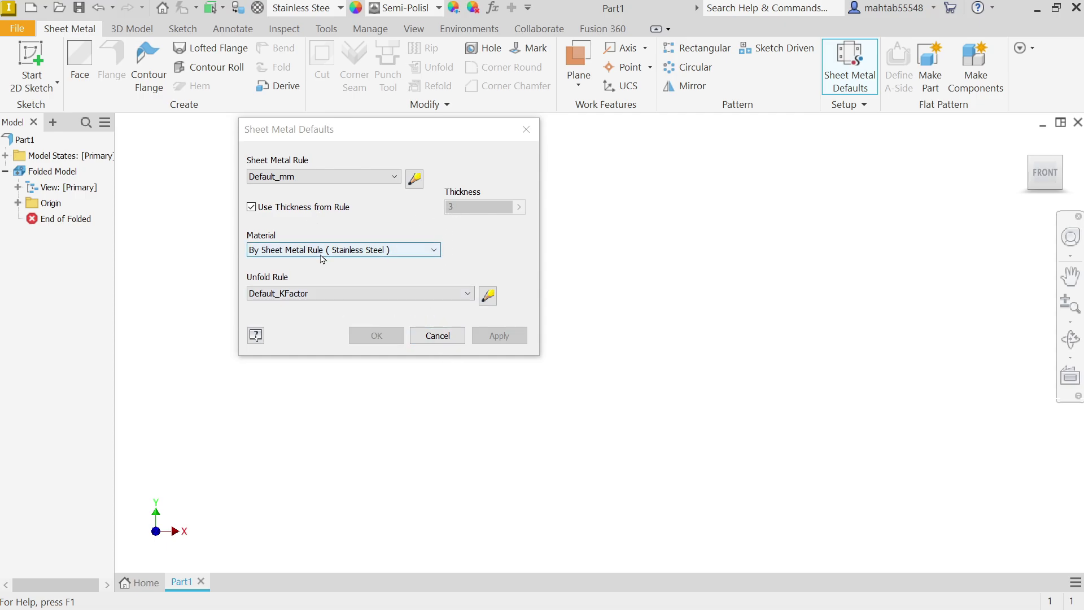
- Check the available unfold rules in the sheet metal defaults and close the dialog without further changes
{"action": "left_click", "coordinate": [311, 295]}
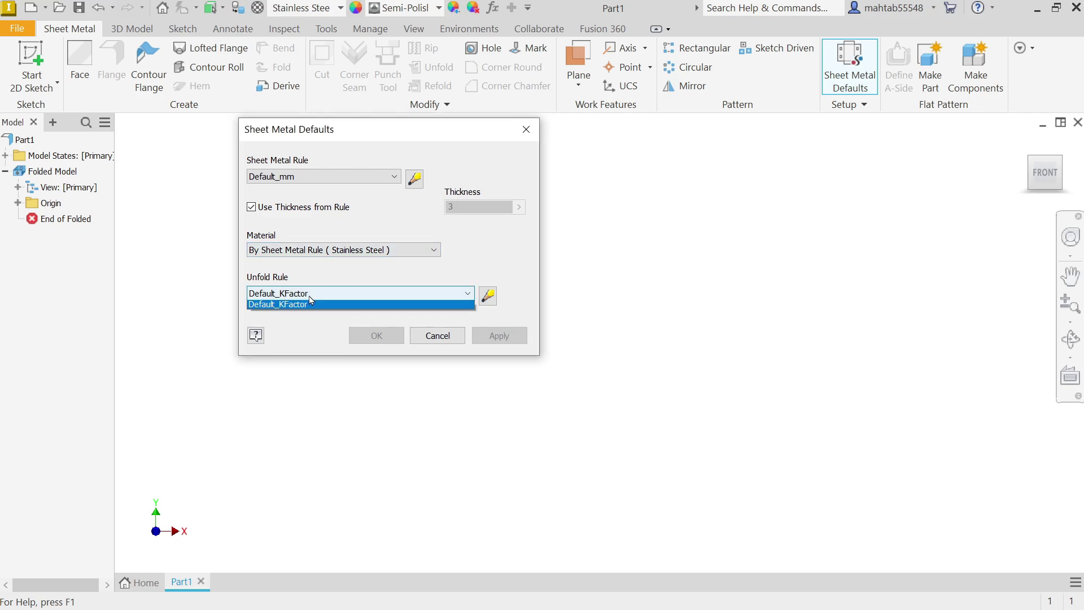
{"action": "left_click", "coordinate": [311, 300]}
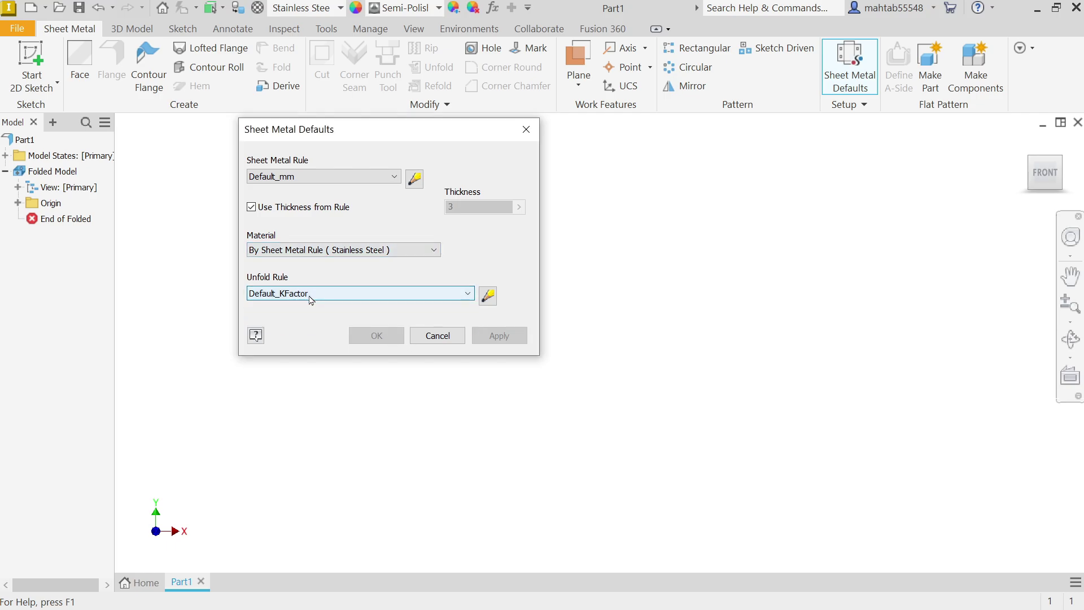
{"action": "left_click", "coordinate": [312, 301]}
{"action": "left_click", "coordinate": [312, 301]}
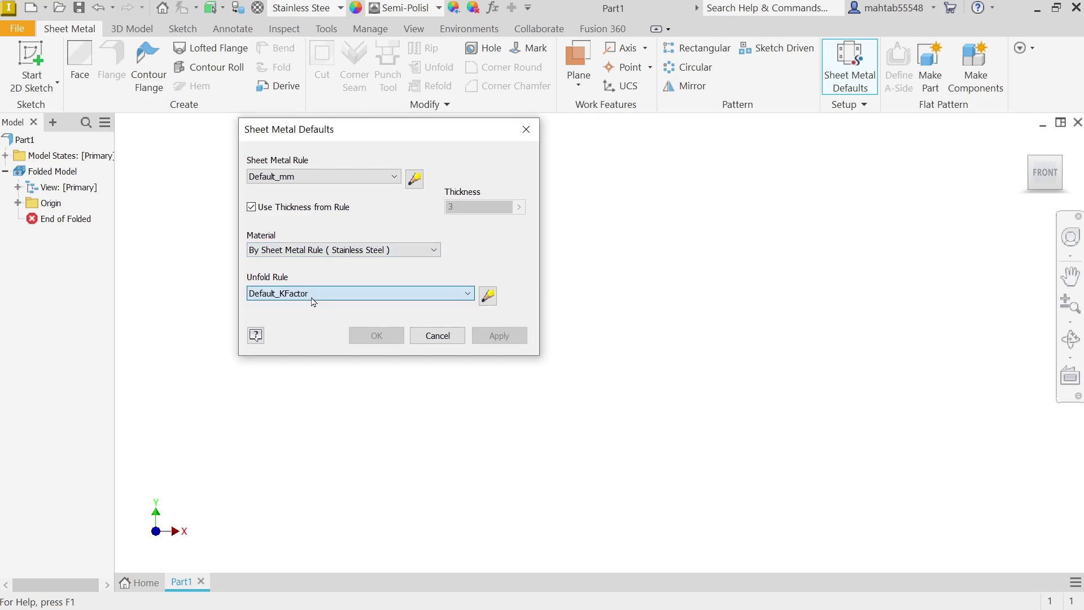
{"action": "left_click", "coordinate": [436, 337]}
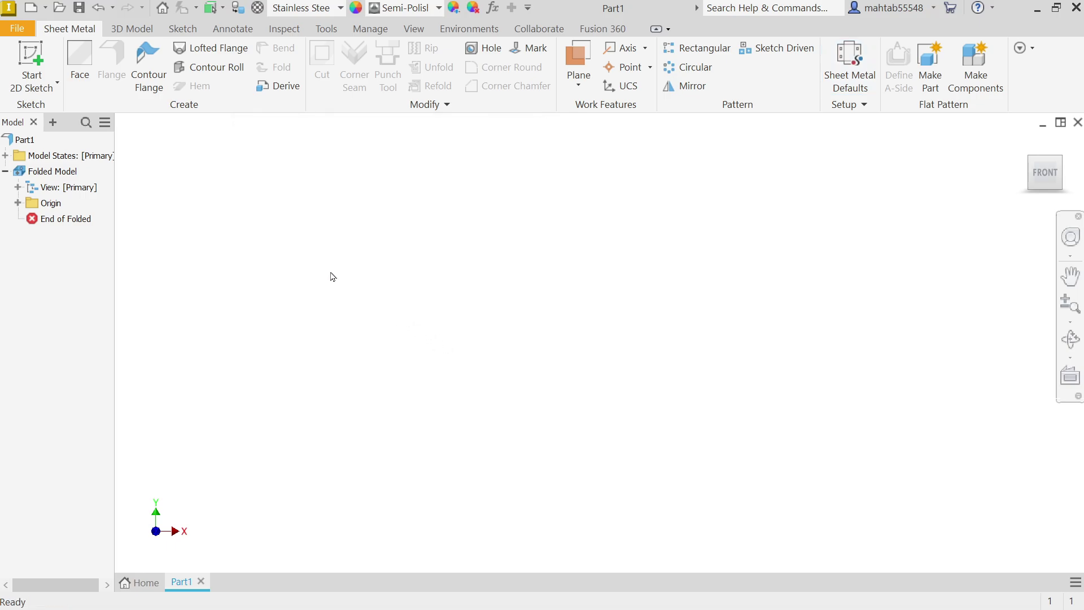
- Start a 2D sketch on the YZ plane and draw a 14 mm diameter circle centred on the origin
{"action": "left_click", "coordinate": [33, 58]}
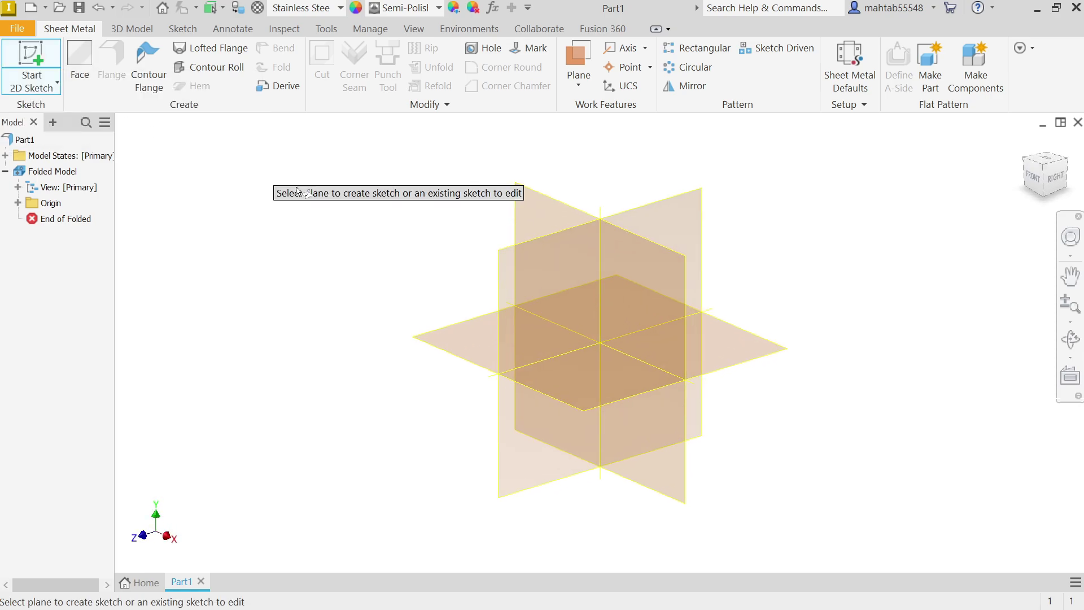
{"action": "left_click", "coordinate": [497, 273]}
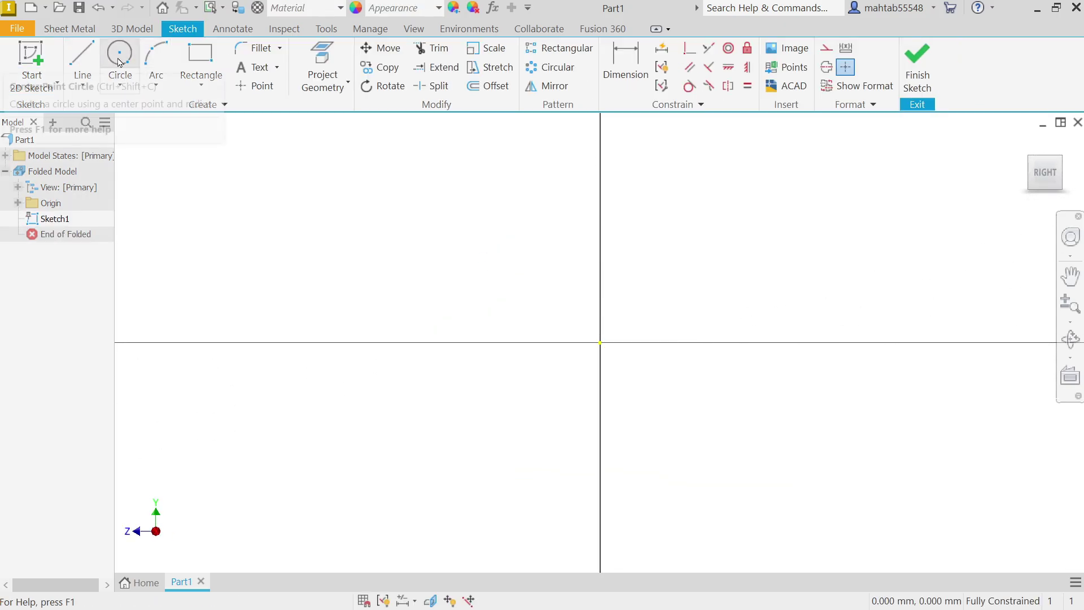
{"action": "left_click", "coordinate": [119, 78]}
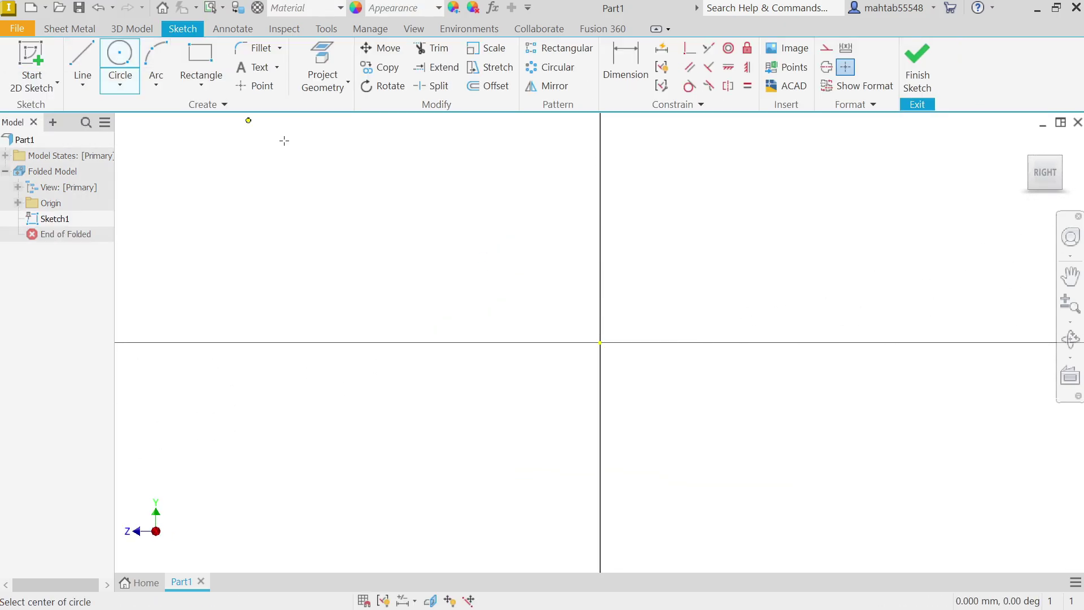
{"action": "left_click", "coordinate": [600, 342]}
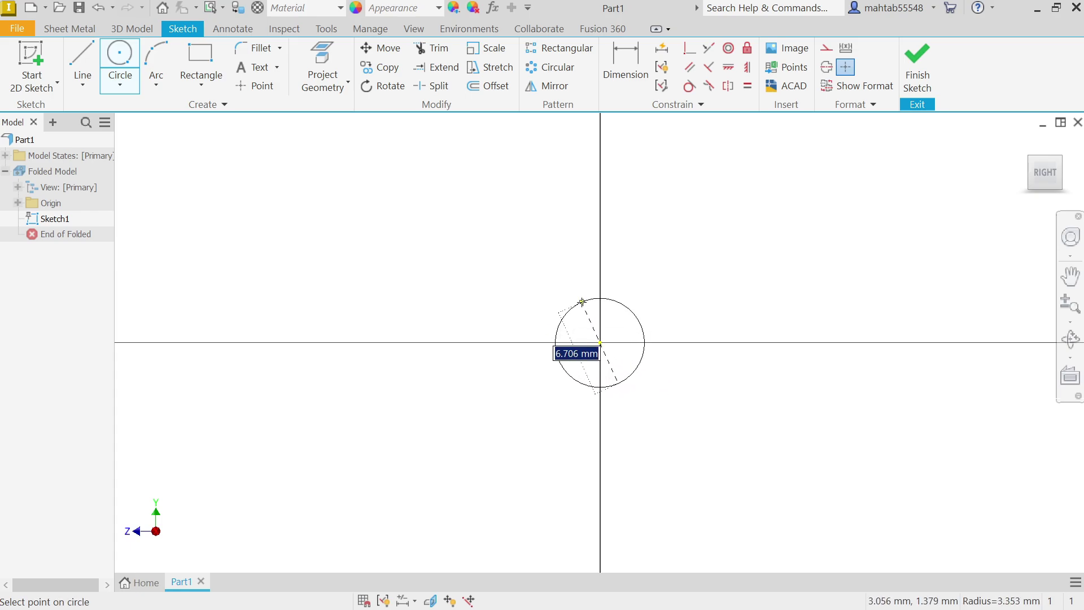
{"action": "type", "text": "14"}
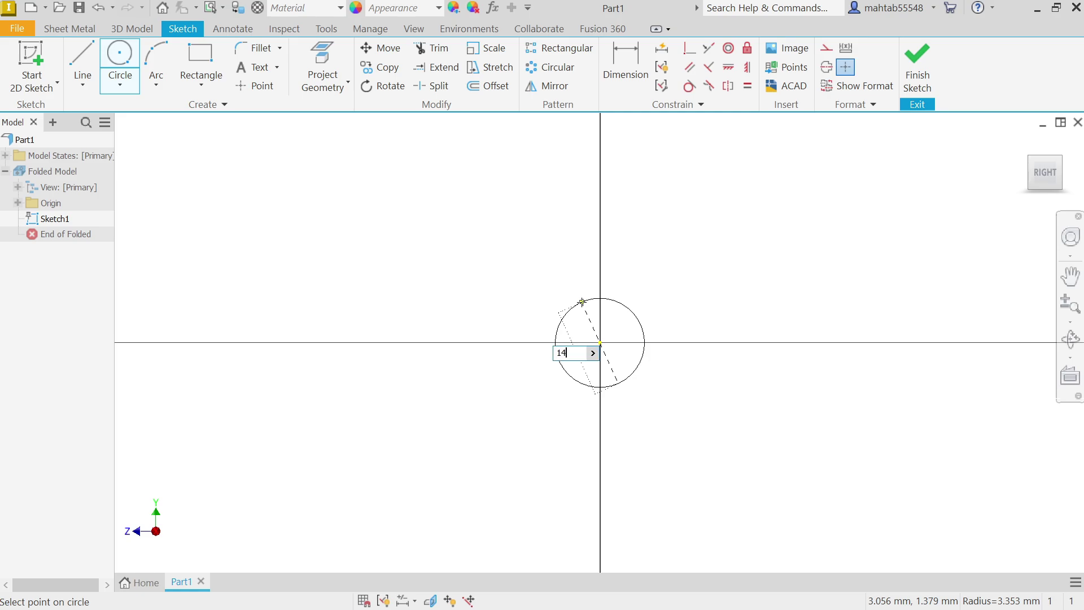
{"action": "key", "text": "Return"}
- Draw a second 14 mm diameter circle below and to the left of the origin circle
{"action": "scroll", "coordinate": [587, 303], "scroll_direction": "down", "scroll_amount": 5}
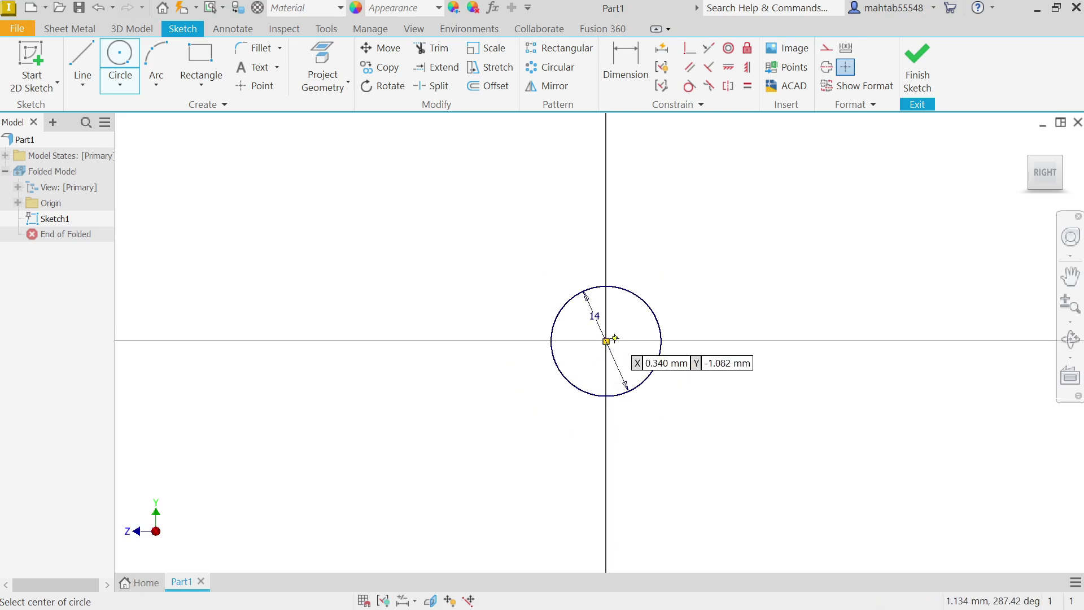
{"action": "left_click", "coordinate": [490, 447]}
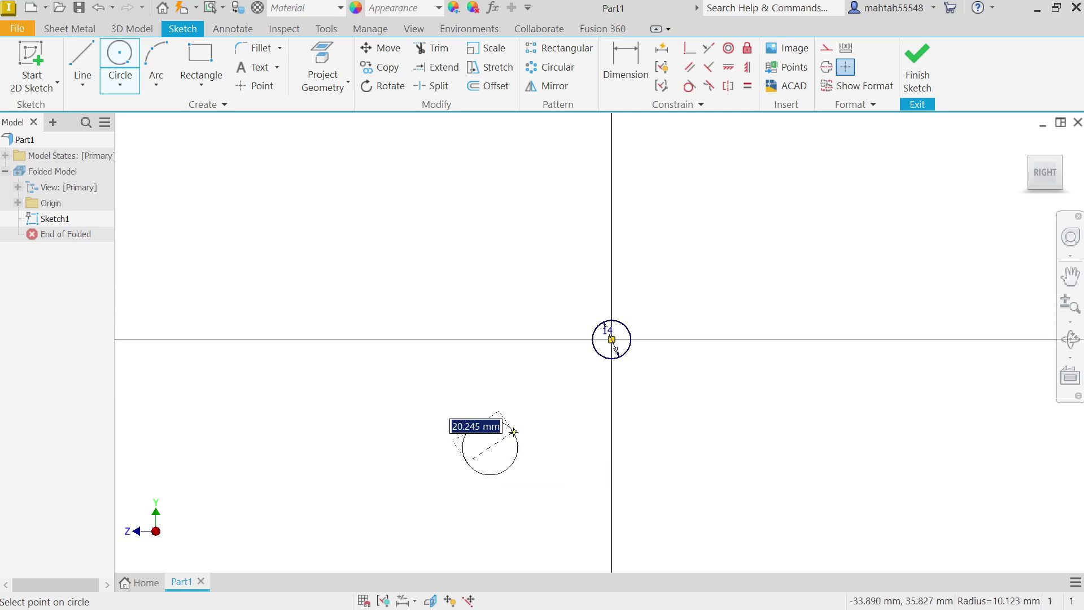
{"action": "type", "text": "14"}
{"action": "key", "text": "Return"}
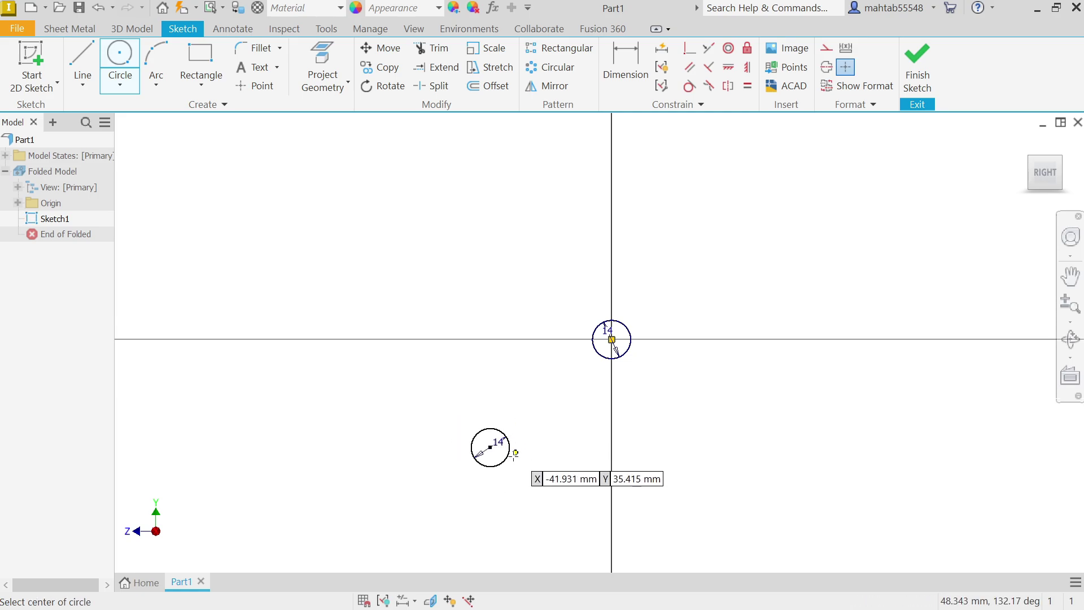
- Add a concentric 5 mm diameter circle inside the origin circle and a smaller undimensioned concentric circle inside the lower-left one
{"action": "scroll", "coordinate": [498, 466], "scroll_direction": "up", "scroll_amount": 3}
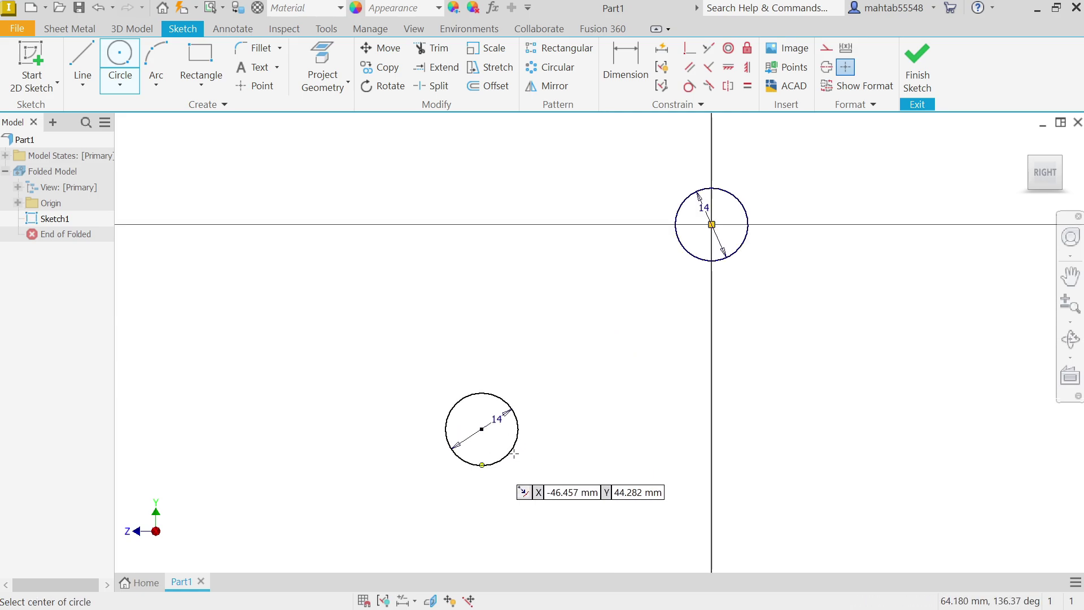
{"action": "left_click", "coordinate": [711, 224]}
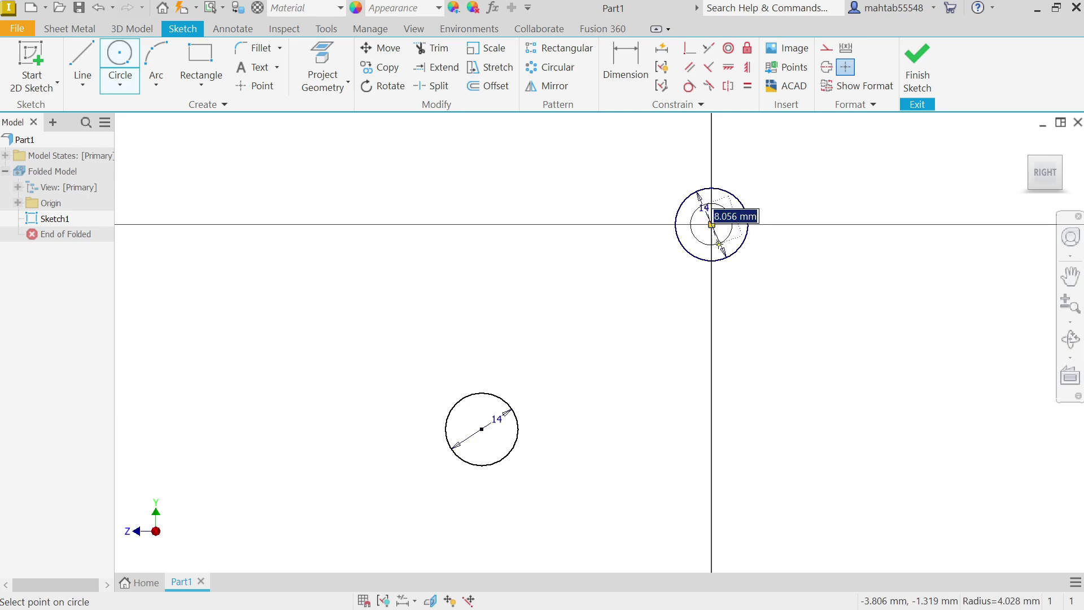
{"action": "type", "text": "5"}
{"action": "key", "text": "Return"}
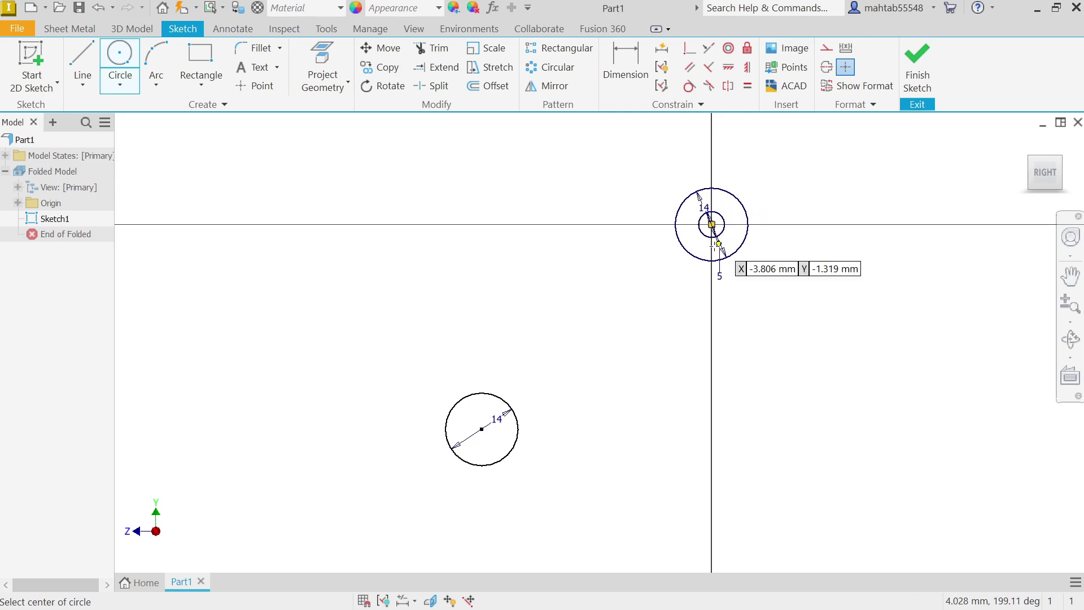
{"action": "left_click", "coordinate": [481, 429]}
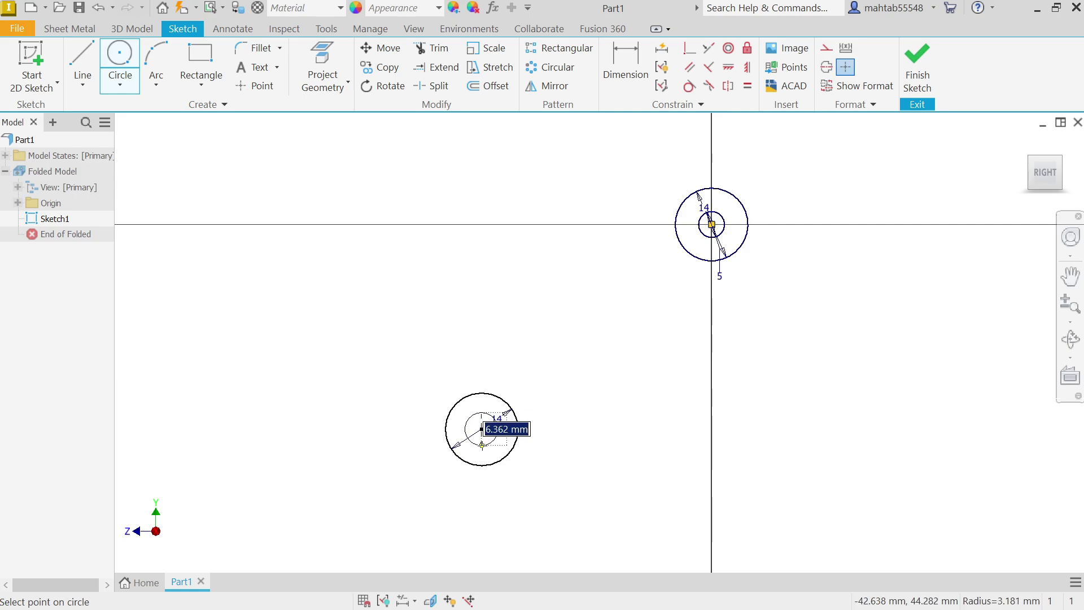
{"action": "left_click", "coordinate": [496, 444]}
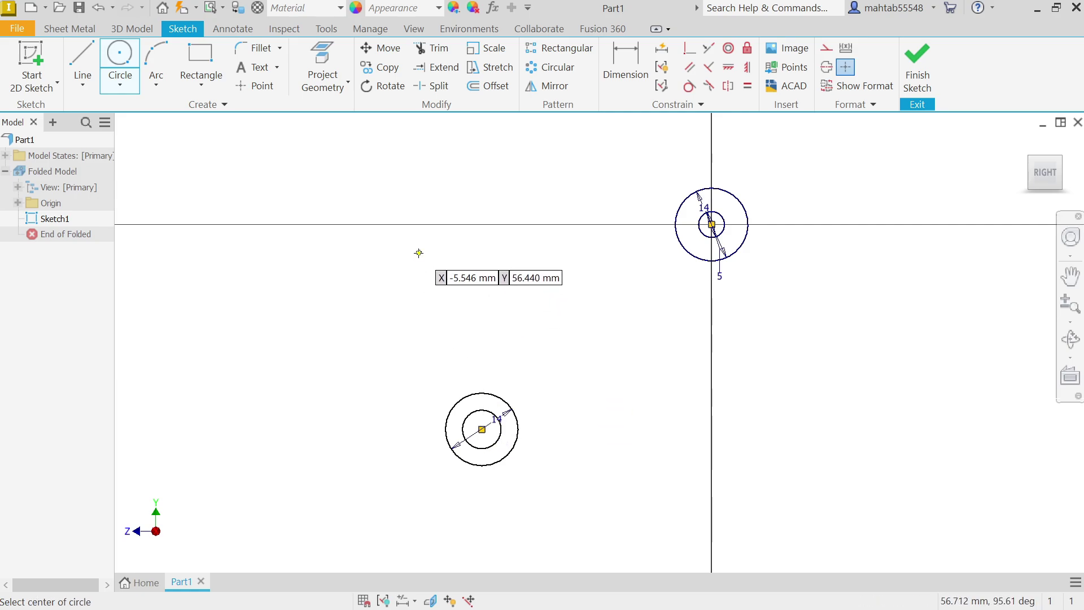
{"action": "key", "text": "Escape"}
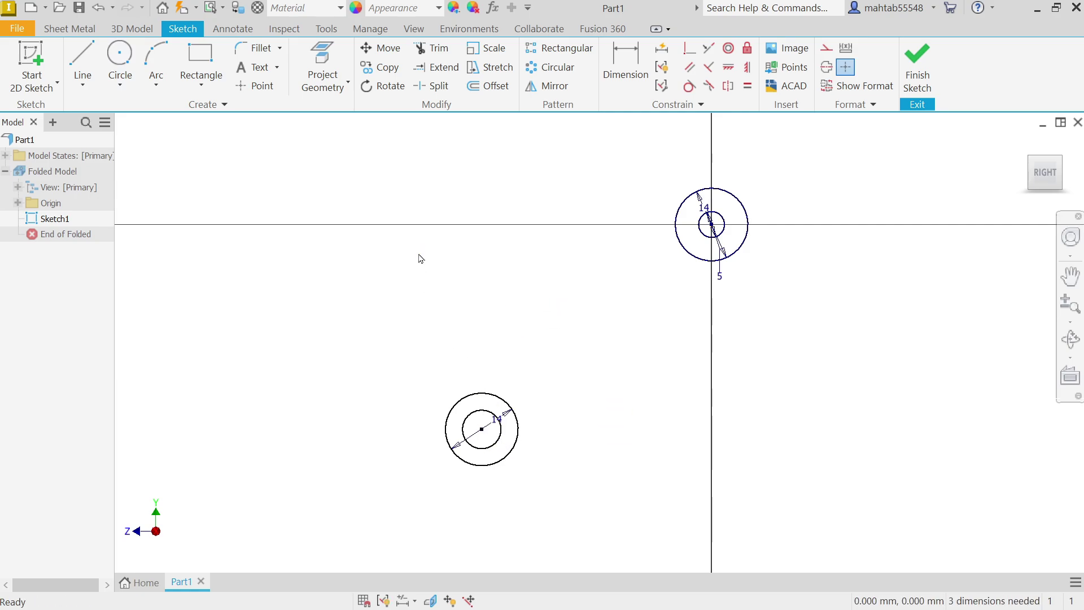
- Draw the profile's straight sides down from the origin circle, across the base, and up to the lower-left 14 mm circle
{"action": "left_click", "coordinate": [84, 61]}
{"action": "left_click", "coordinate": [748, 224]}
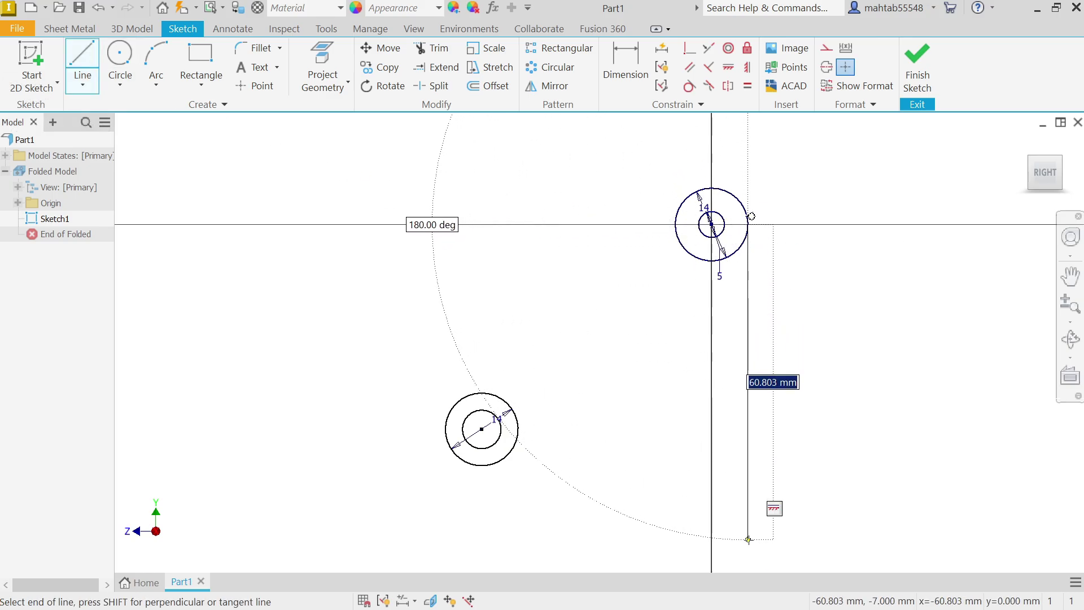
{"action": "left_click", "coordinate": [749, 540]}
{"action": "left_click", "coordinate": [450, 540]}
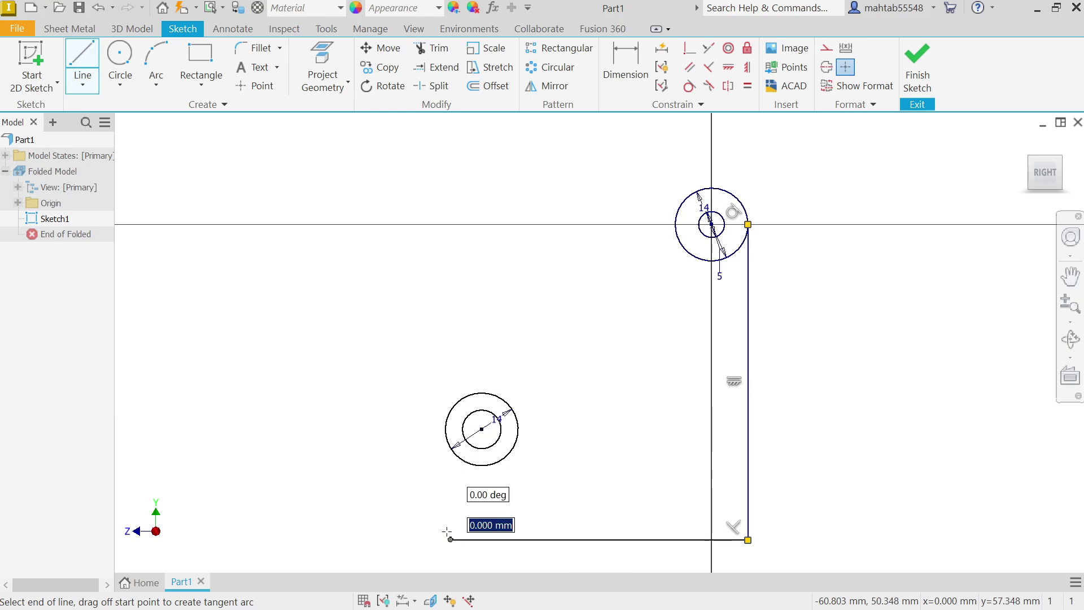
{"action": "double_click", "coordinate": [446, 430]}
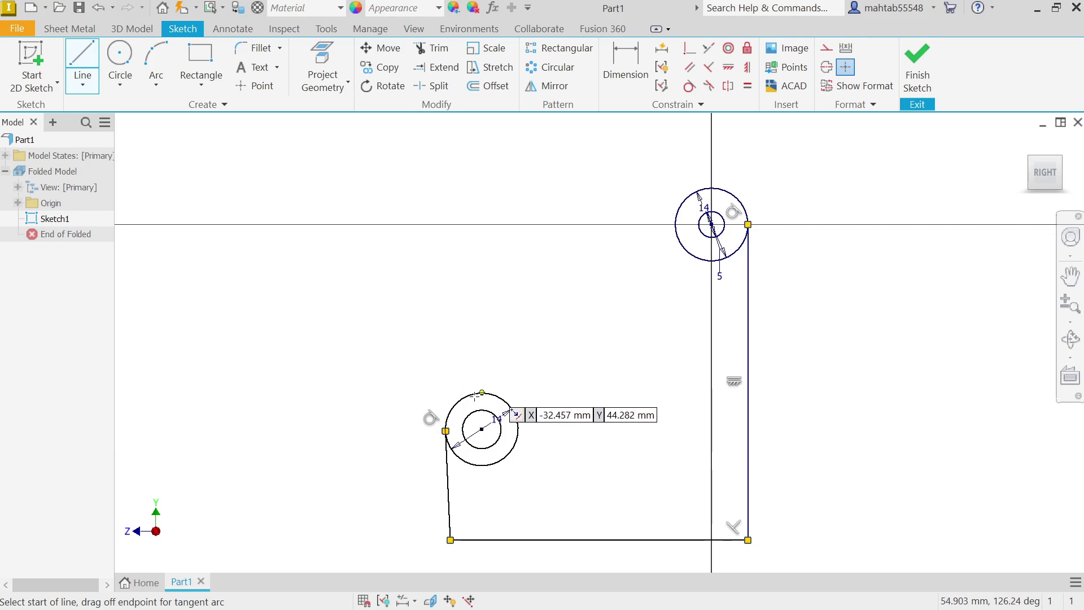
- Draw a line tangent to both 14 mm circles along their upper-left sides to complete the plate outline
{"action": "left_click", "coordinate": [464, 392]}
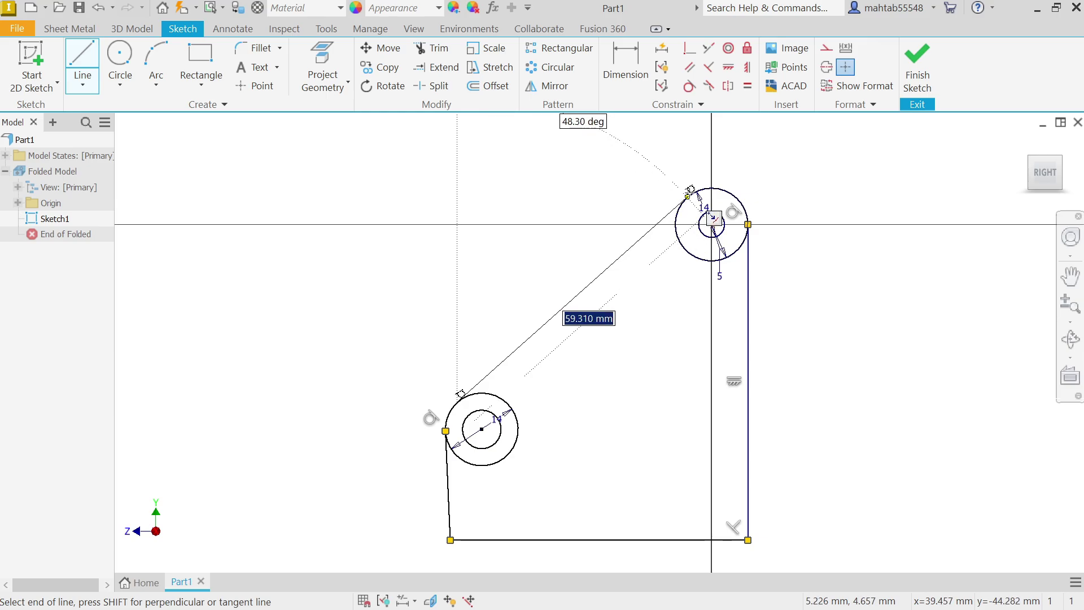
{"action": "left_click", "coordinate": [690, 190]}
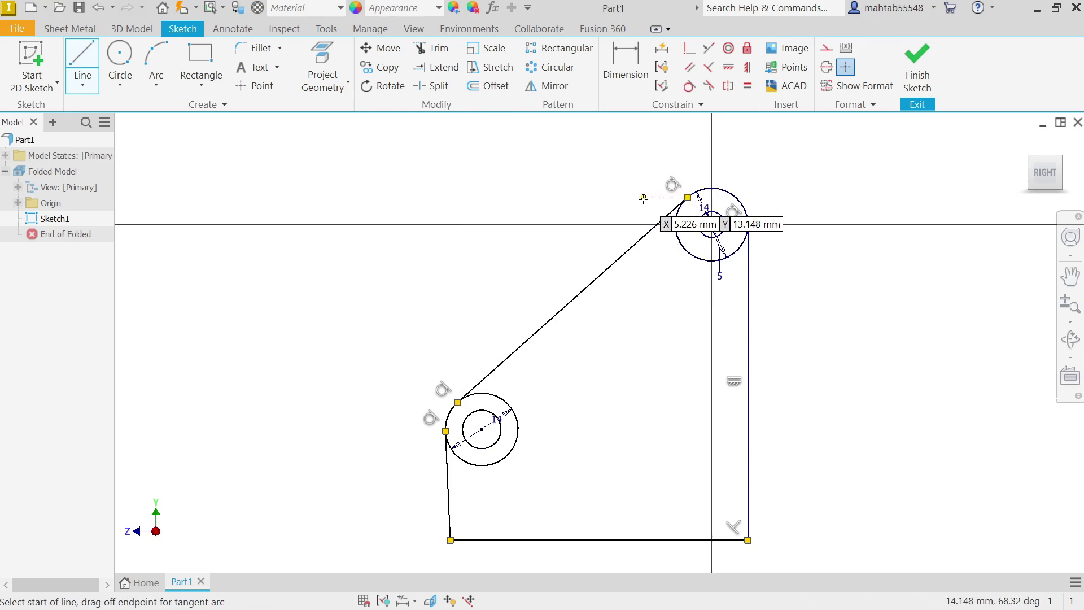
{"action": "key", "text": "Escape"}
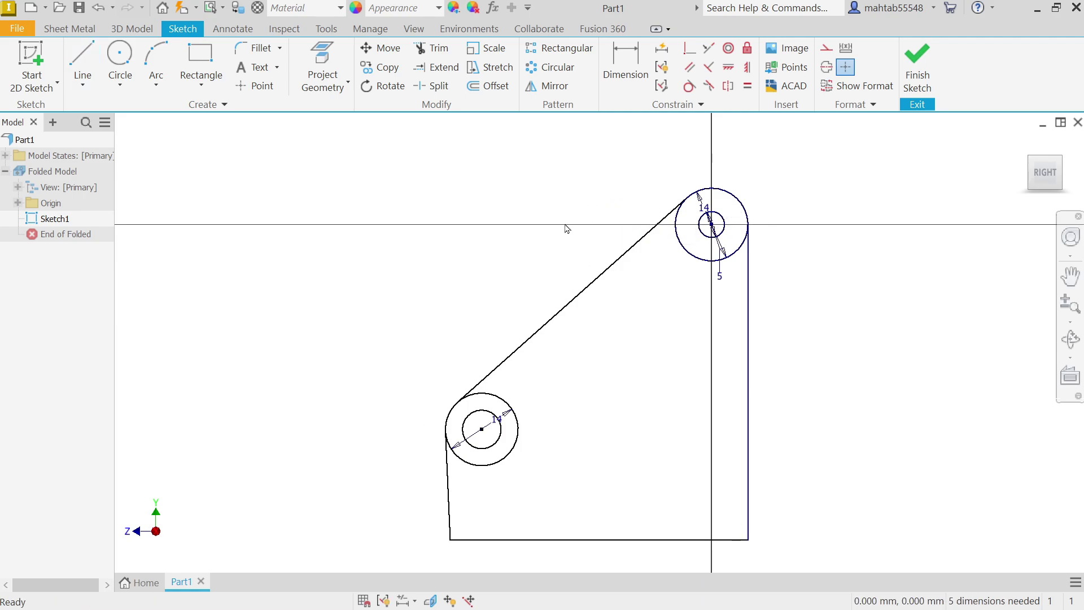
- Apply a Horizontal constraint to the slanted line below the lower-left circle, aligning it with the sketch's upright direction
{"action": "scroll", "coordinate": [586, 350], "scroll_direction": "down", "scroll_amount": 3}
{"action": "scroll", "coordinate": [564, 435], "scroll_direction": "up", "scroll_amount": 4}
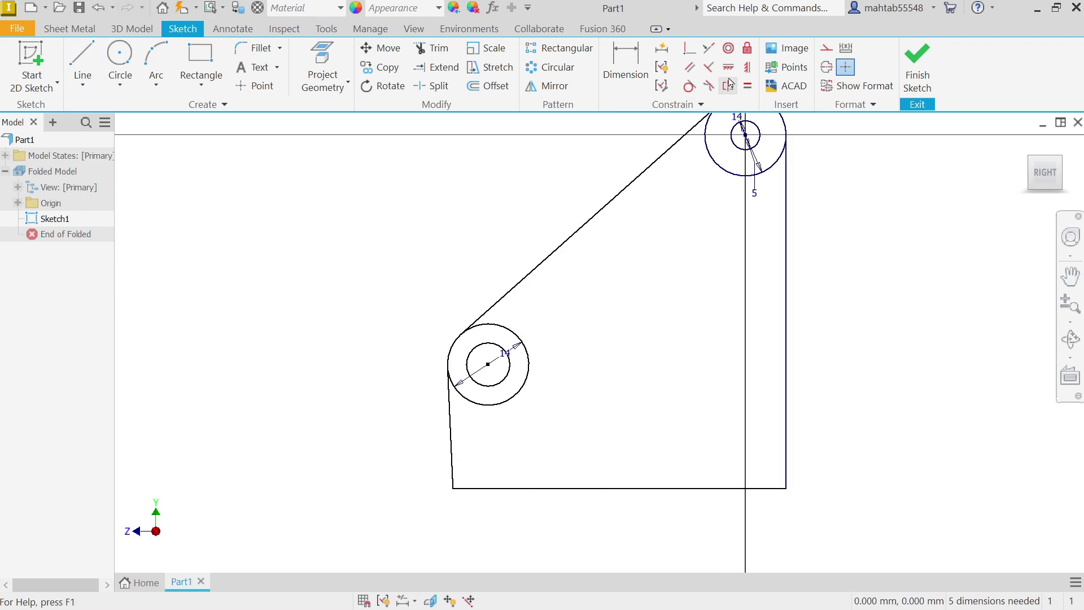
{"action": "left_click", "coordinate": [745, 69]}
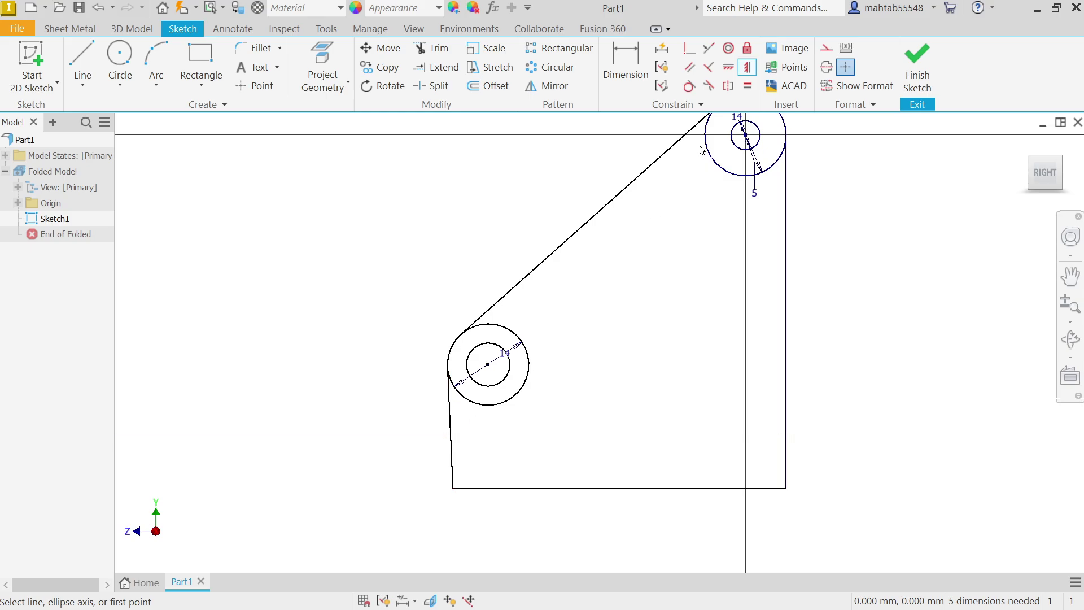
{"action": "left_click", "coordinate": [728, 68]}
{"action": "left_click", "coordinate": [451, 442]}
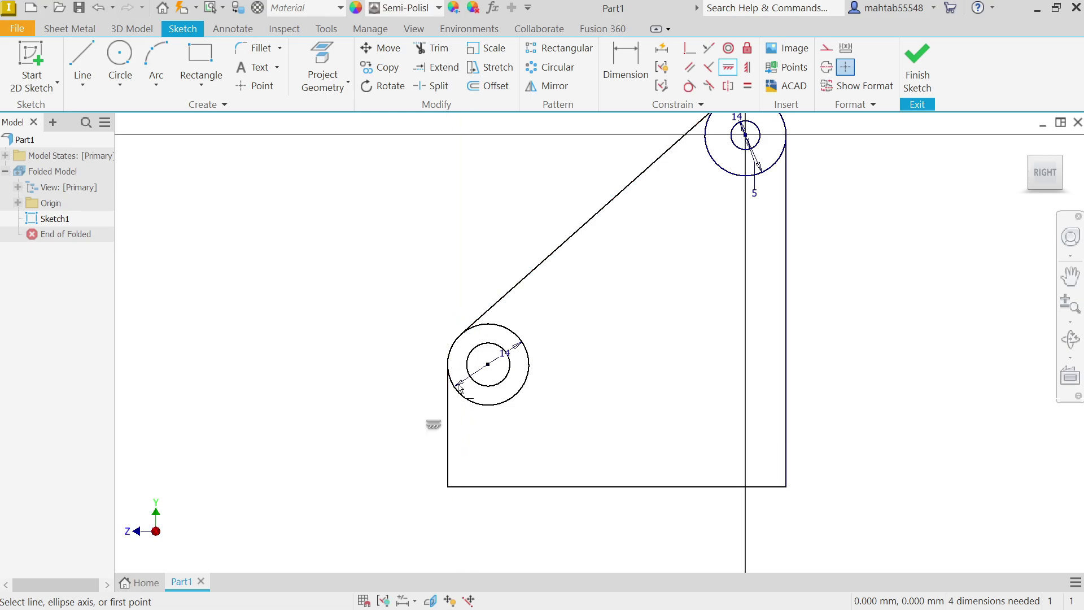
- Dimension the distance from the origin circle's centre to the base line as 43 mm
{"action": "scroll", "coordinate": [775, 323], "scroll_direction": "down", "scroll_amount": 3}
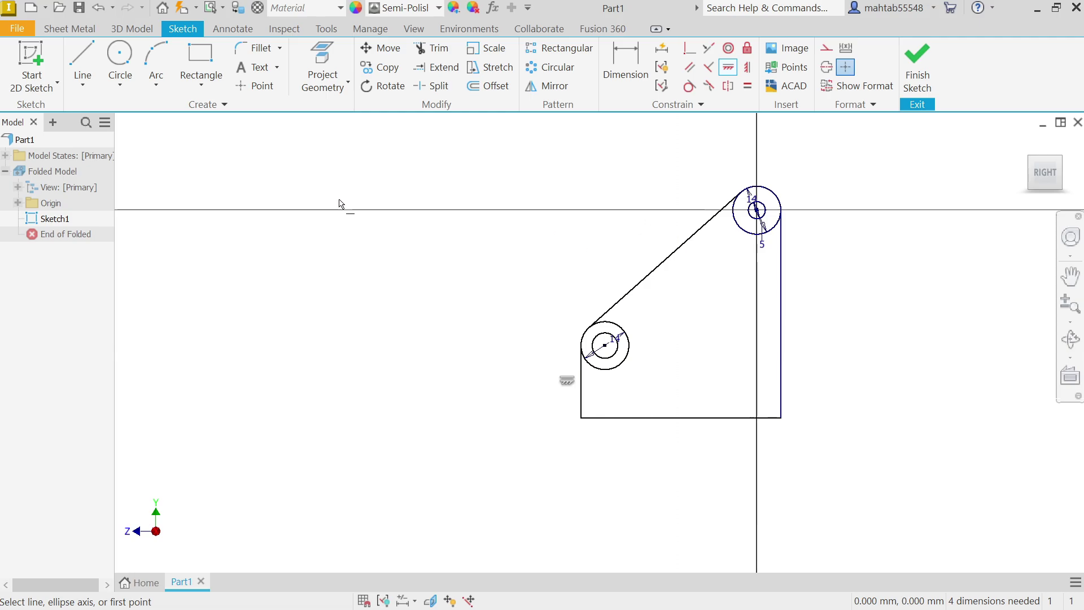
{"action": "left_click", "coordinate": [621, 72]}
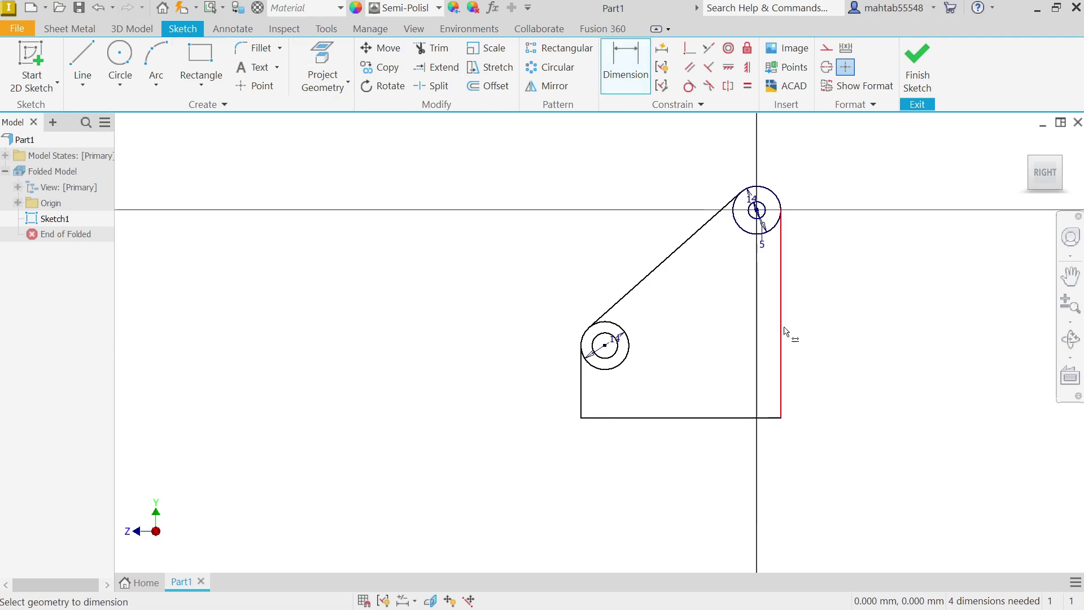
{"action": "left_click", "coordinate": [759, 212]}
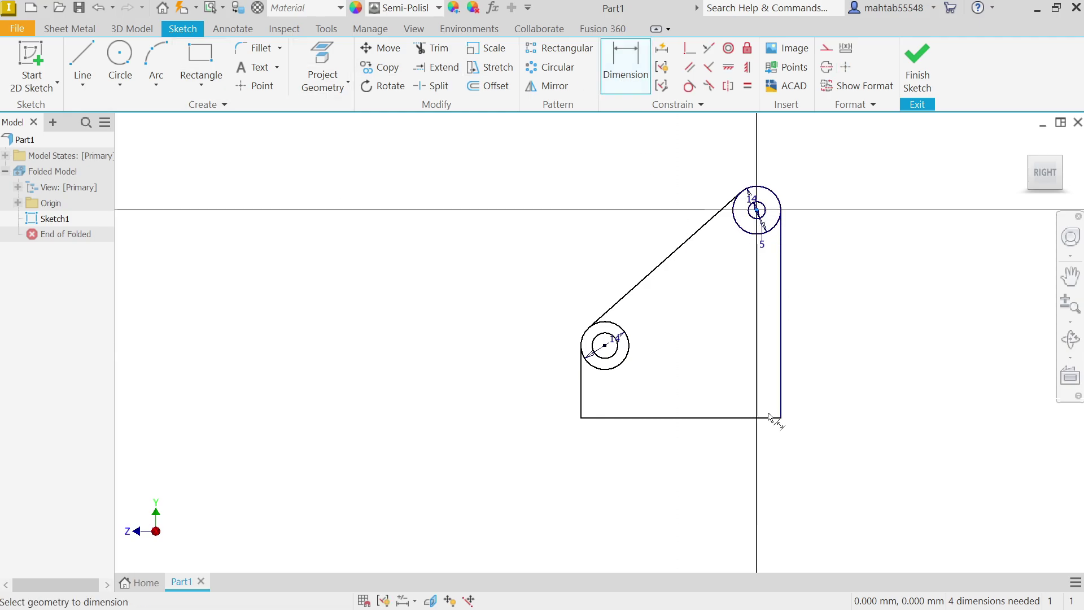
{"action": "left_click", "coordinate": [770, 419]}
{"action": "left_click", "coordinate": [855, 333]}
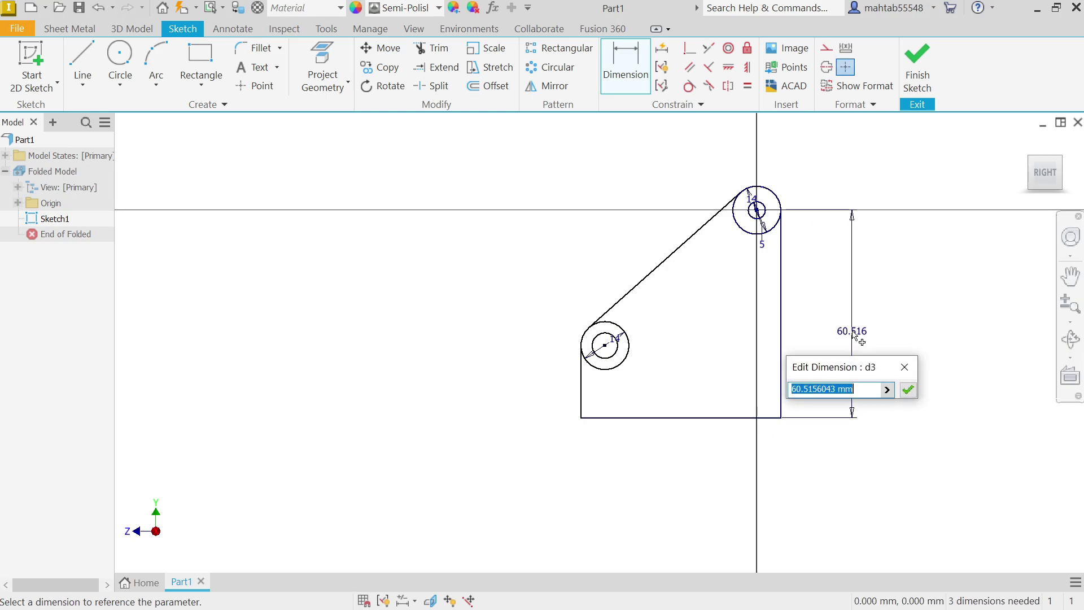
{"action": "type", "text": "43"}
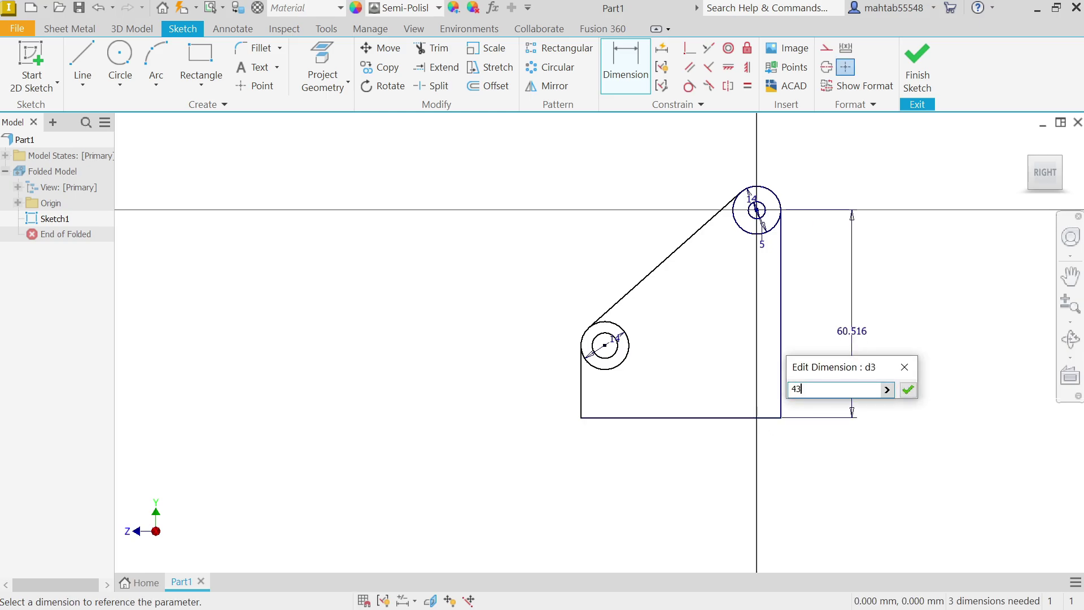
{"action": "left_click", "coordinate": [909, 390]}
- Dimension the length of the profile's base line as 38 mm
{"action": "left_click", "coordinate": [724, 362]}
{"action": "left_click", "coordinate": [709, 419]}
{"action": "type", "text": "3"}
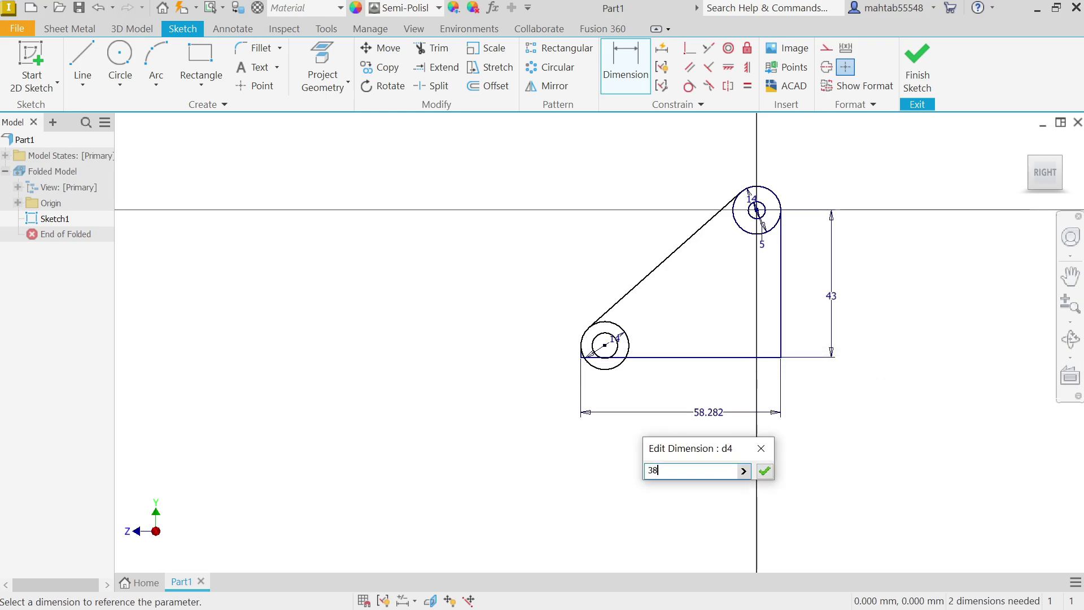
{"action": "type", "text": "8"}
{"action": "key", "text": "Return"}
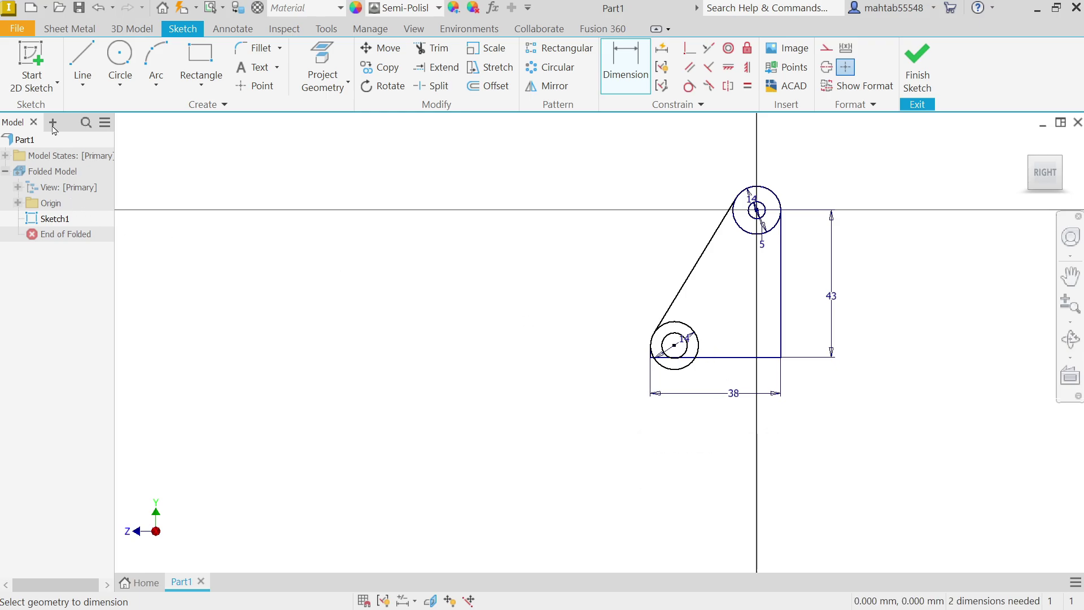
- Dimension the height of the lower-left circle's centre above the base line as 17 mm
{"action": "scroll", "coordinate": [675, 346], "scroll_direction": "up", "scroll_amount": 5}
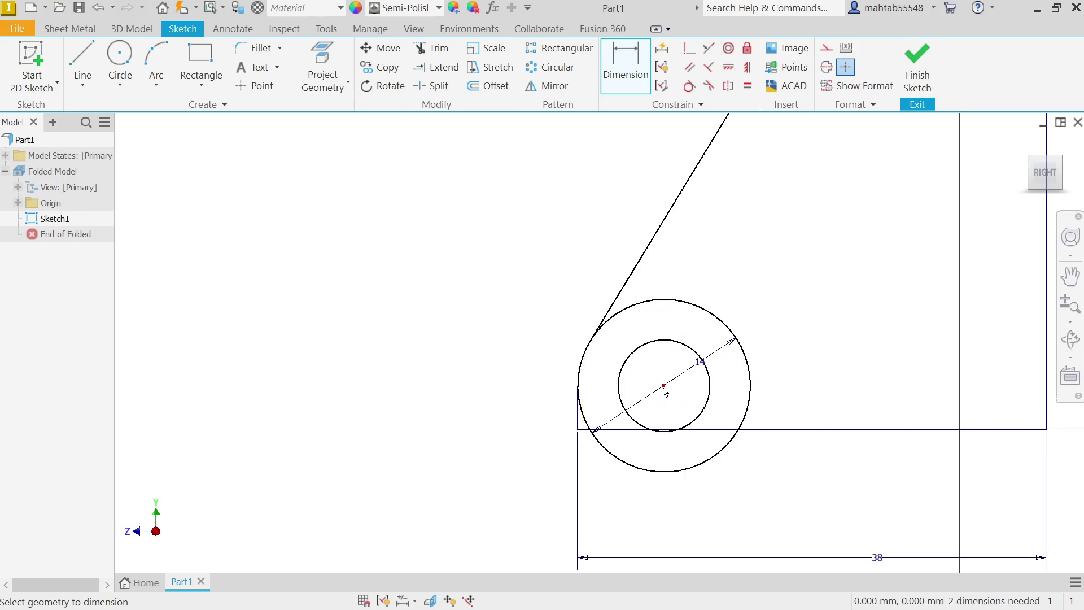
{"action": "left_click", "coordinate": [664, 386]}
{"action": "left_click", "coordinate": [716, 429]}
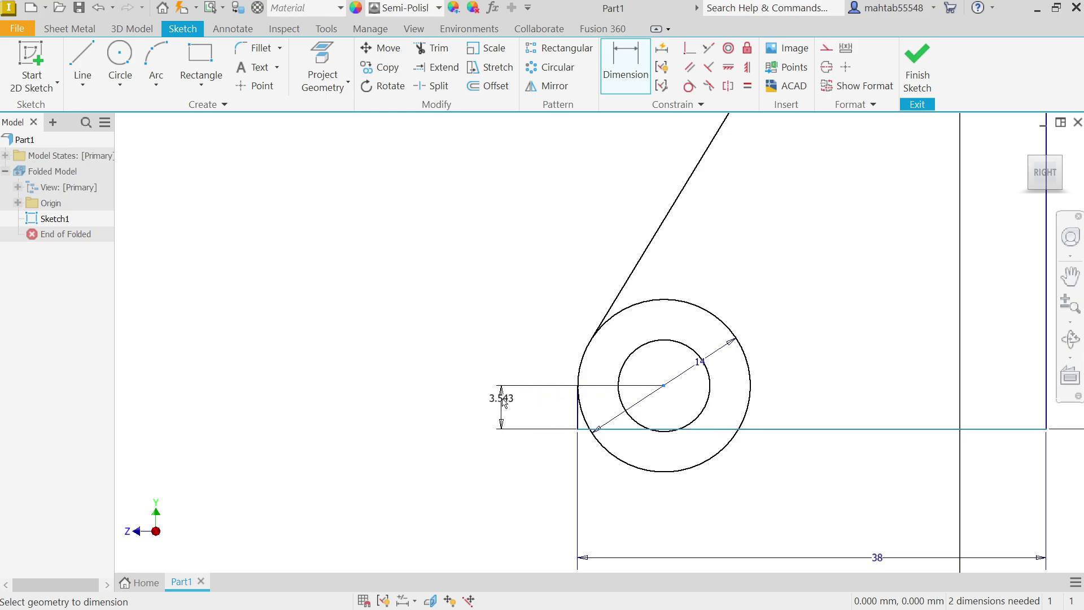
{"action": "left_click", "coordinate": [502, 399]}
{"action": "type", "text": "17"}
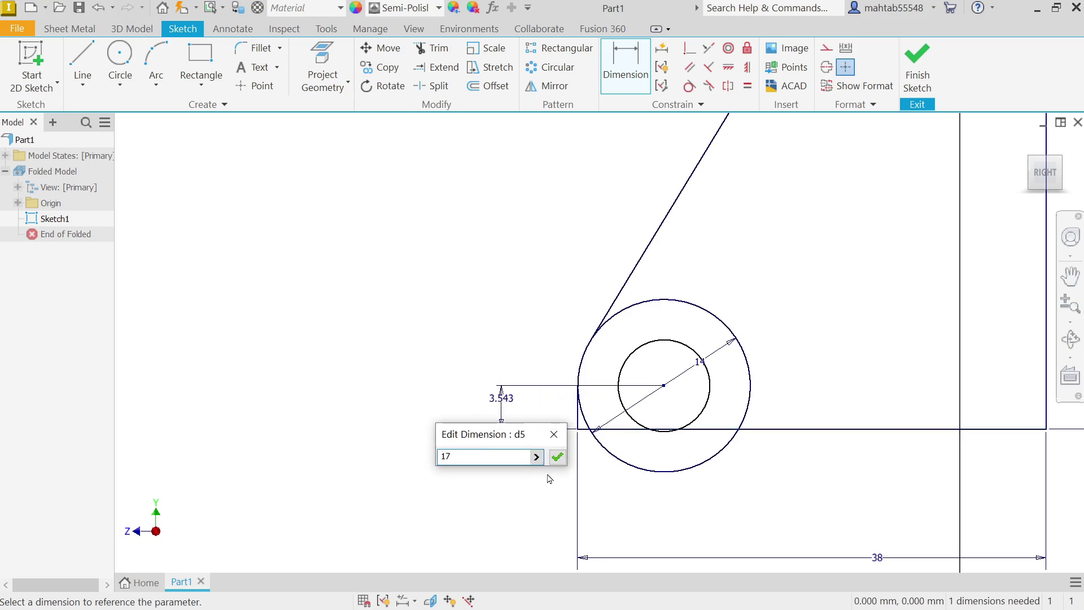
{"action": "left_click", "coordinate": [557, 457]}
{"action": "scroll", "coordinate": [720, 249], "scroll_direction": "down", "scroll_amount": 5}
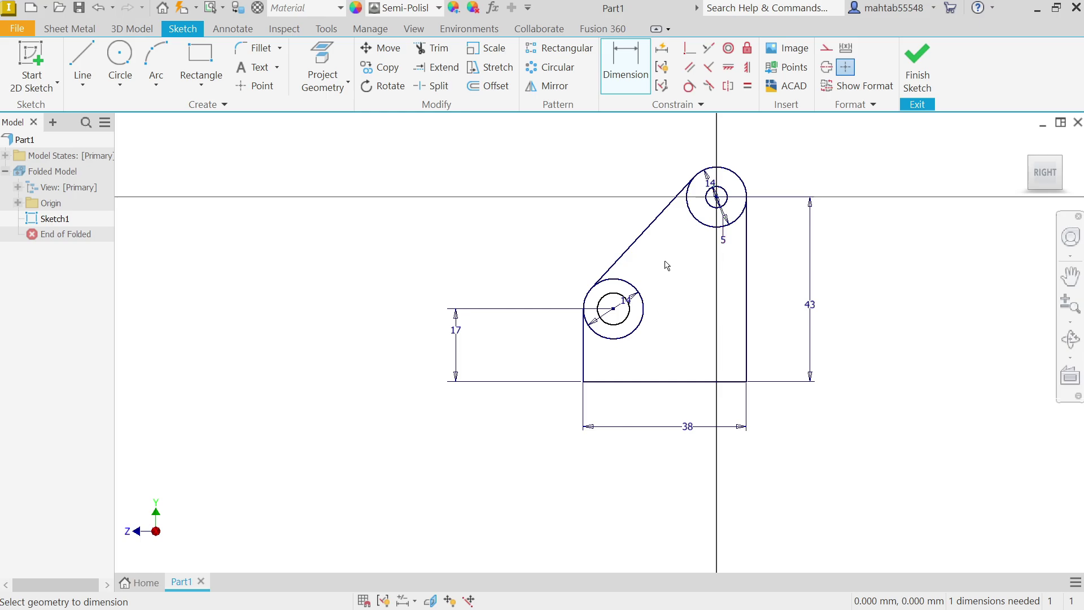
{"action": "key", "text": "Escape"}
- Make the lower-left inner circle equal to the 5 mm circle at the origin
{"action": "scroll", "coordinate": [721, 216], "scroll_direction": "up", "scroll_amount": 3}
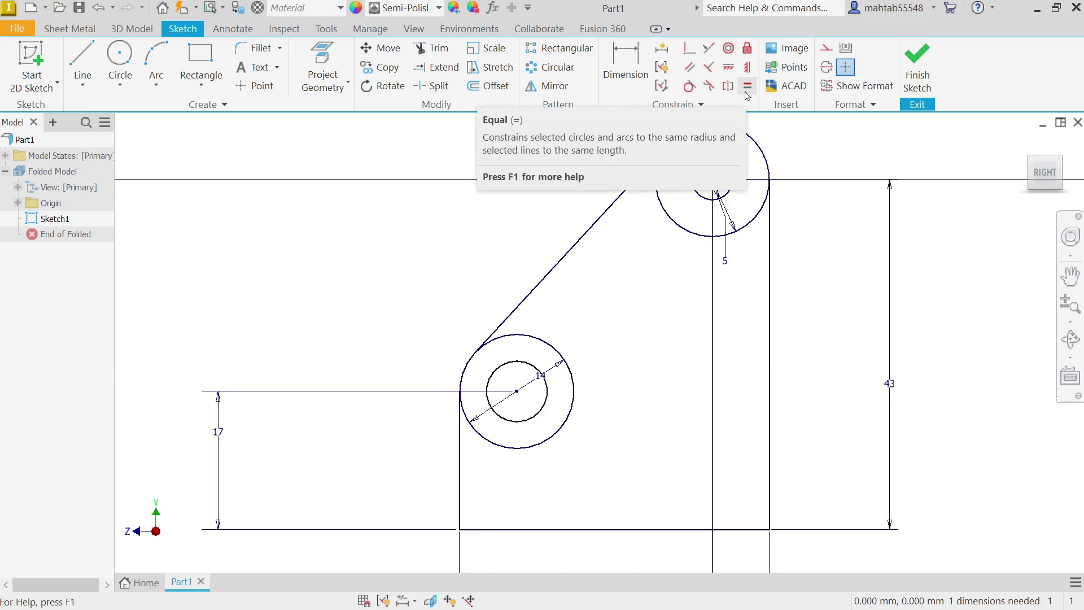
{"action": "left_click", "coordinate": [746, 88]}
{"action": "left_click", "coordinate": [732, 191]}
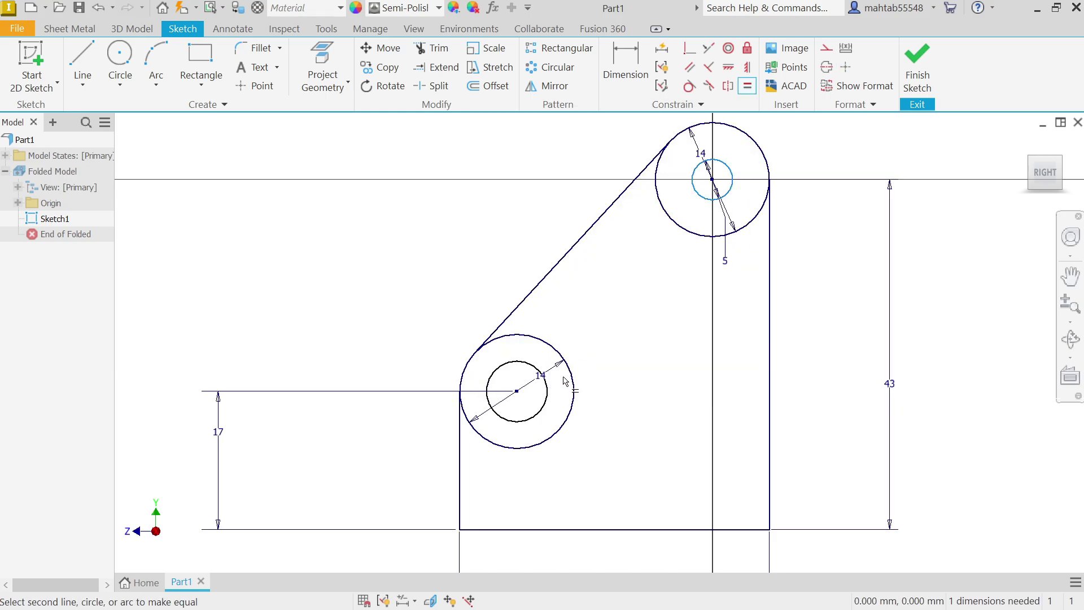
{"action": "left_click", "coordinate": [548, 392]}
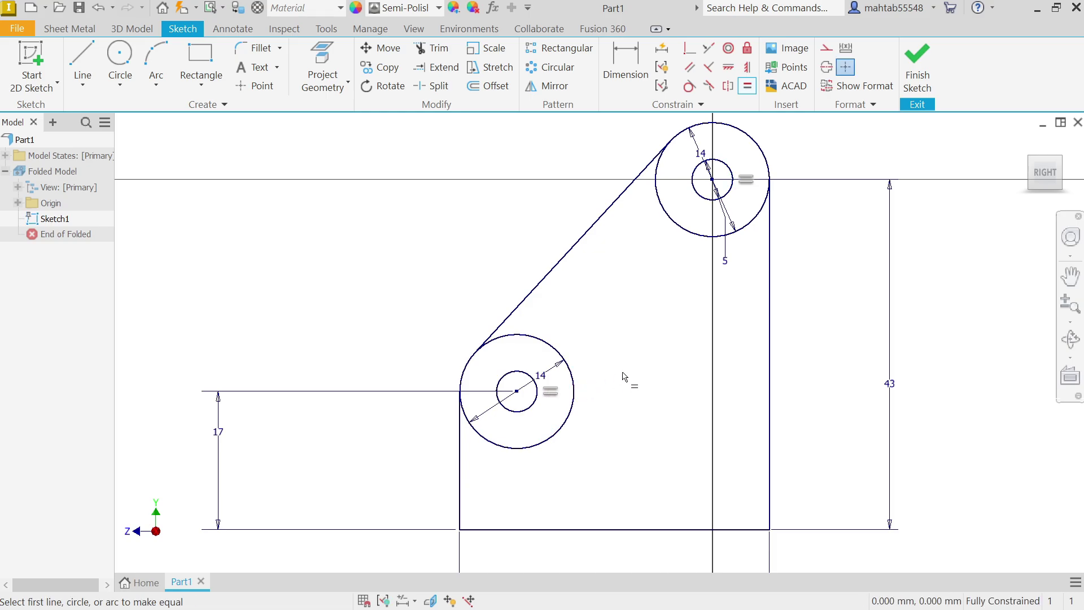
{"action": "key", "text": "Escape"}
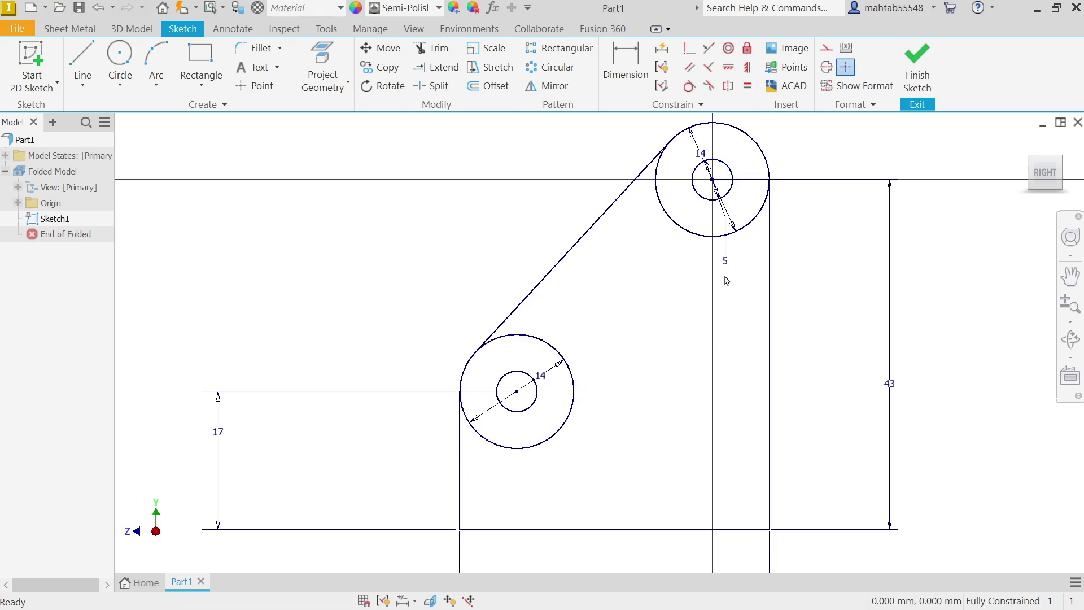
- Finish the sketch and create a sheet metal face from the whole plate profile, leaving both 5 mm holes open
{"action": "scroll", "coordinate": [737, 265], "scroll_direction": "down", "scroll_amount": 3}
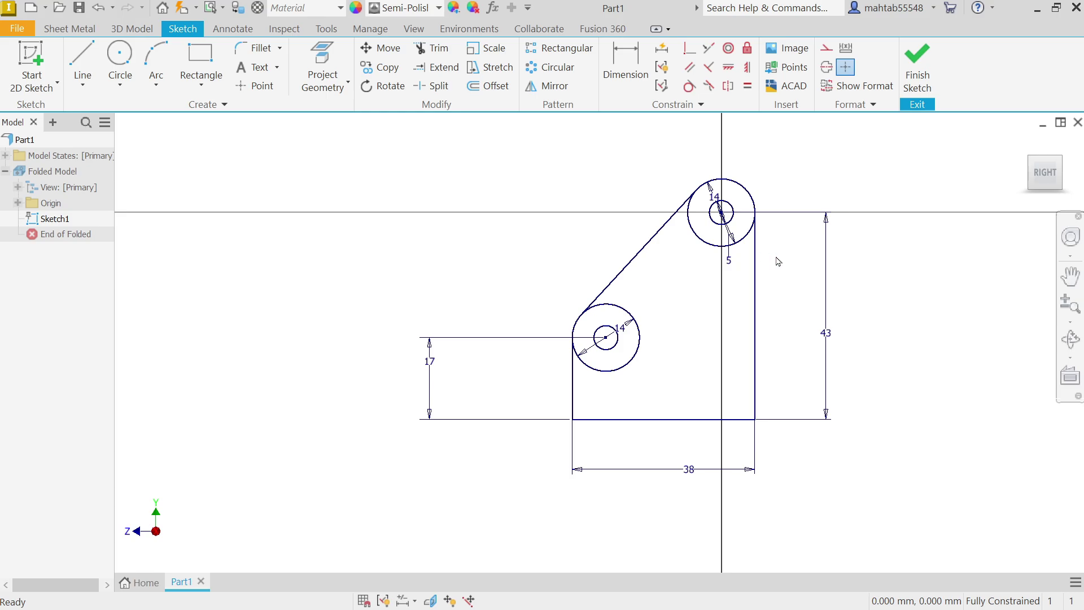
{"action": "left_click", "coordinate": [918, 70]}
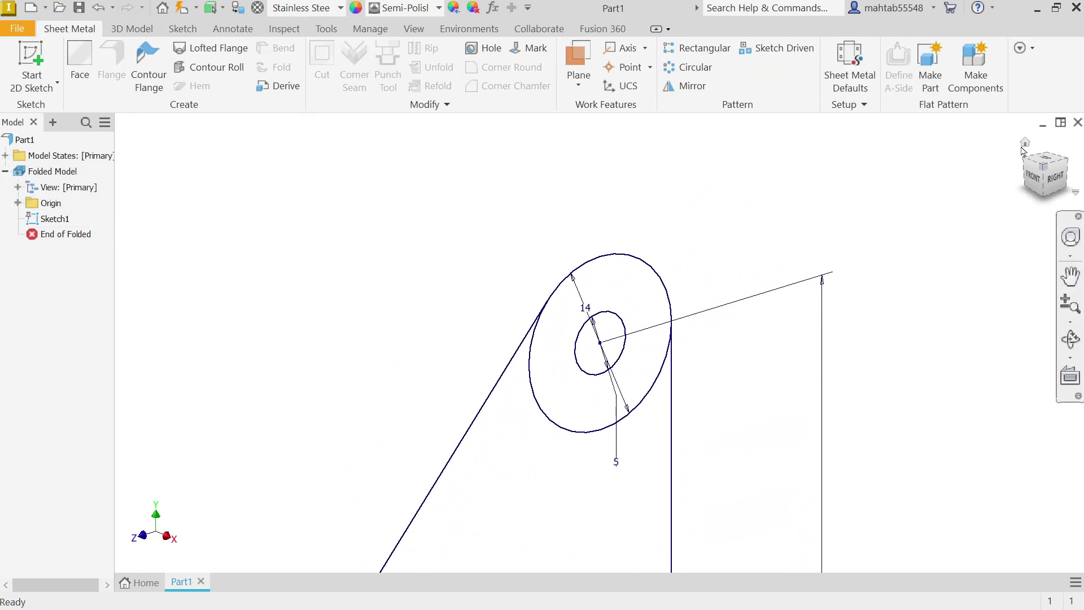
{"action": "left_click", "coordinate": [1024, 143]}
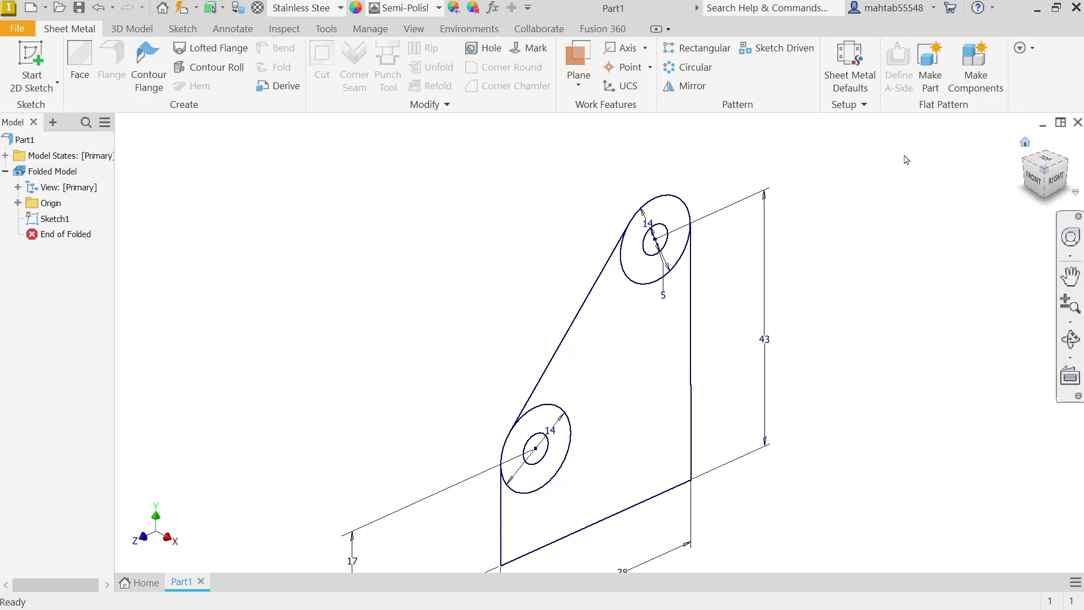
{"action": "left_click", "coordinate": [84, 71]}
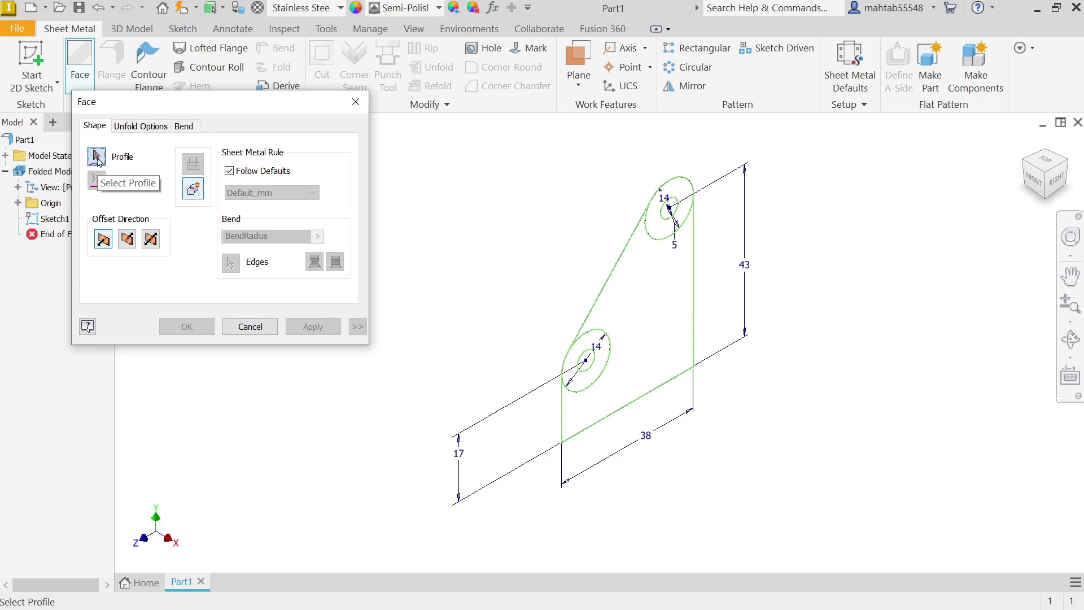
{"action": "left_click", "coordinate": [665, 240]}
{"action": "left_click", "coordinate": [638, 294]}
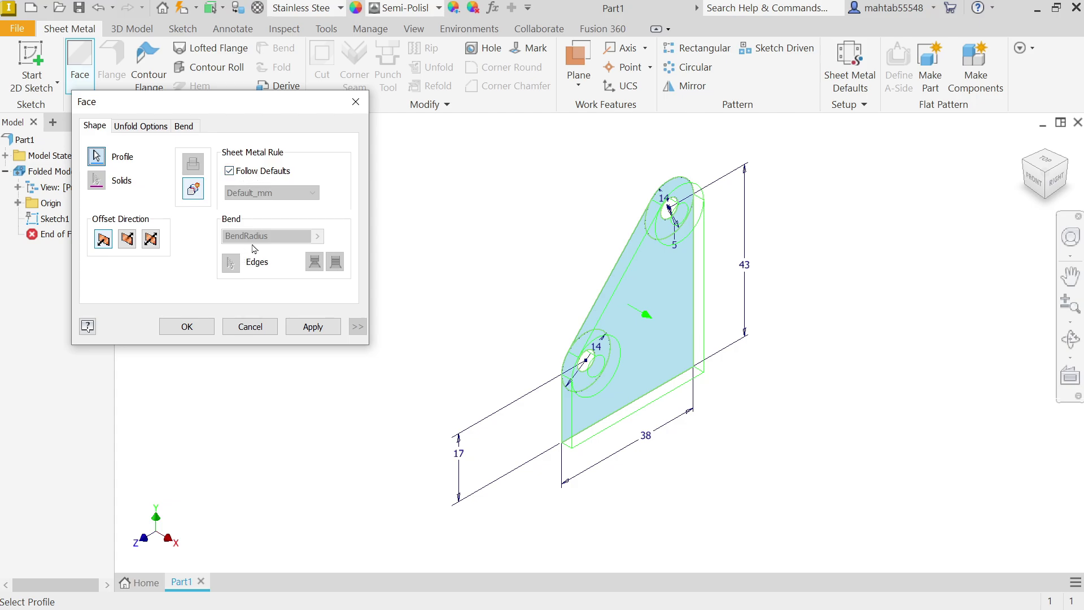
{"action": "left_click", "coordinate": [185, 328]}
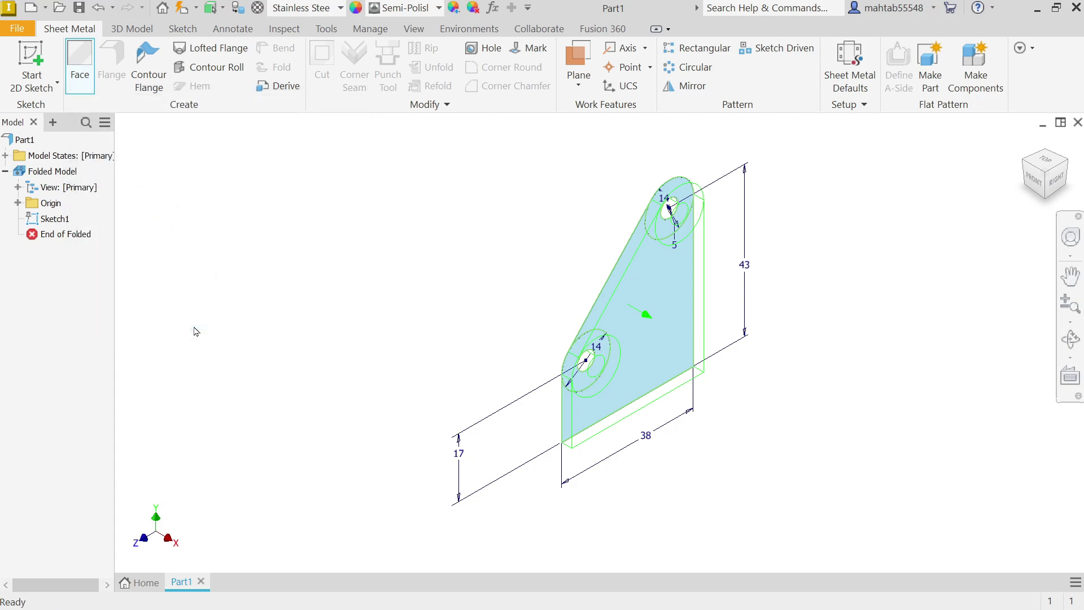
- Create a work plane parallel to the plate, offset about 10 mm from its back face toward the positive X side
{"action": "left_click", "coordinate": [578, 57]}
{"action": "middle_click_drag", "start_coordinate": [506, 226], "coordinate": [579, 235], "text": "shift"}
{"action": "left_click", "coordinate": [642, 277]}
{"action": "left_click_drag", "start_coordinate": [675, 293], "coordinate": [716, 308]}
{"action": "middle_click_drag", "start_coordinate": [791, 309], "coordinate": [755, 280], "text": "shift"}
{"action": "left_click", "coordinate": [792, 367]}
{"action": "left_click_drag", "start_coordinate": [793, 367], "coordinate": [740, 364]}
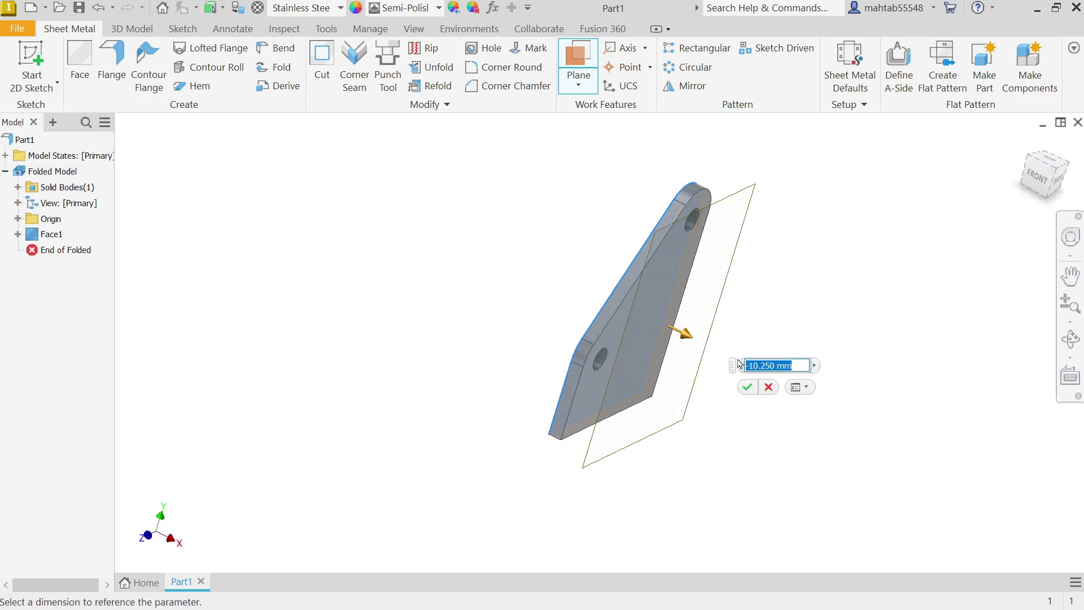
{"action": "key", "text": "BackSpace"}
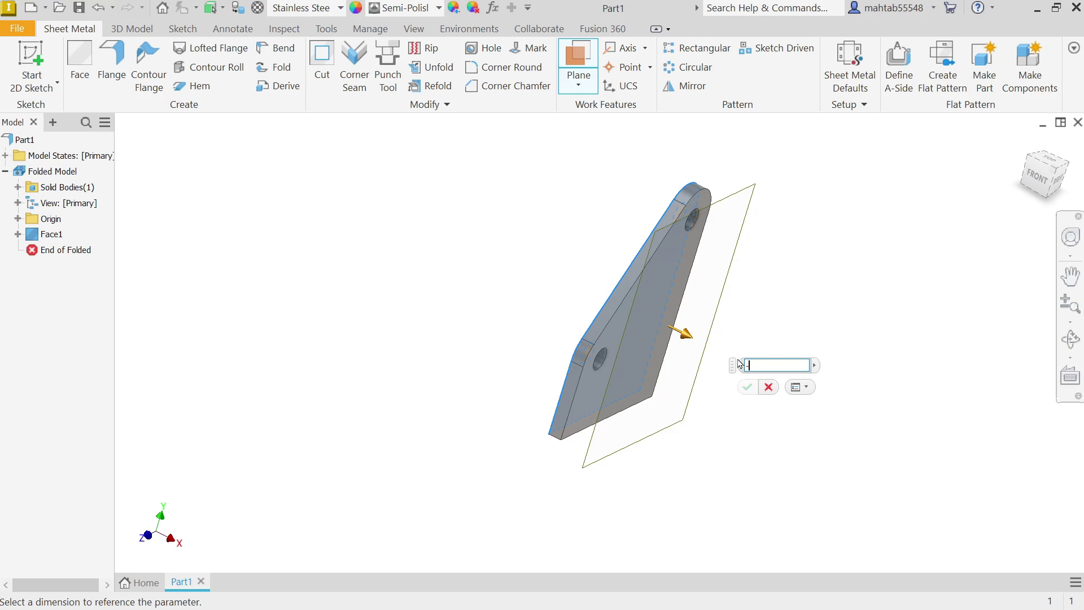
{"action": "left_click", "coordinate": [747, 387]}
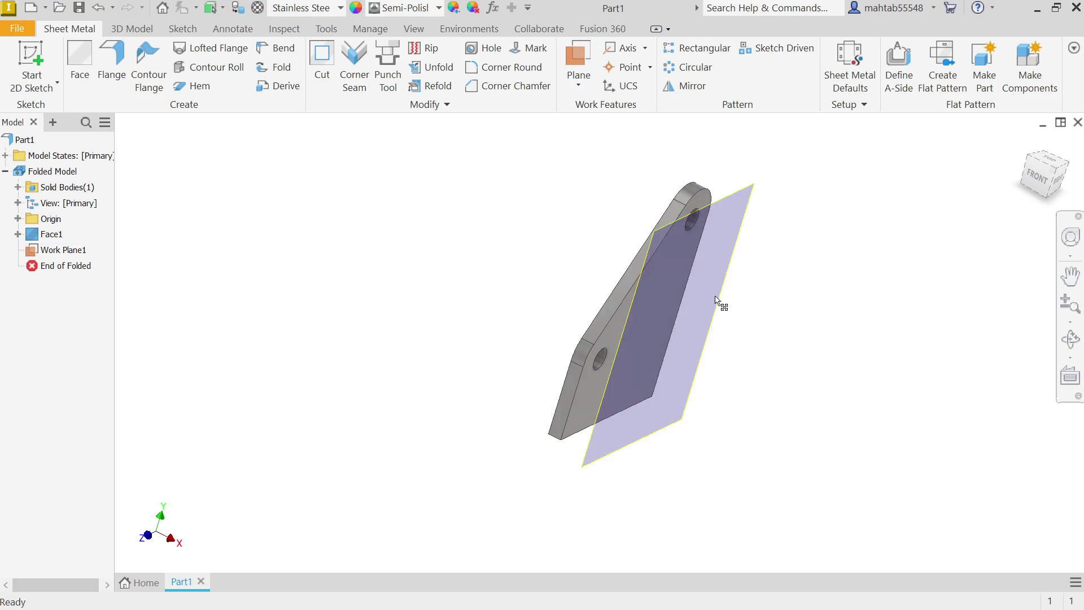
- Mirror the plate's face feature about the offset work plane and hide that work plane
{"action": "left_click", "coordinate": [699, 91]}
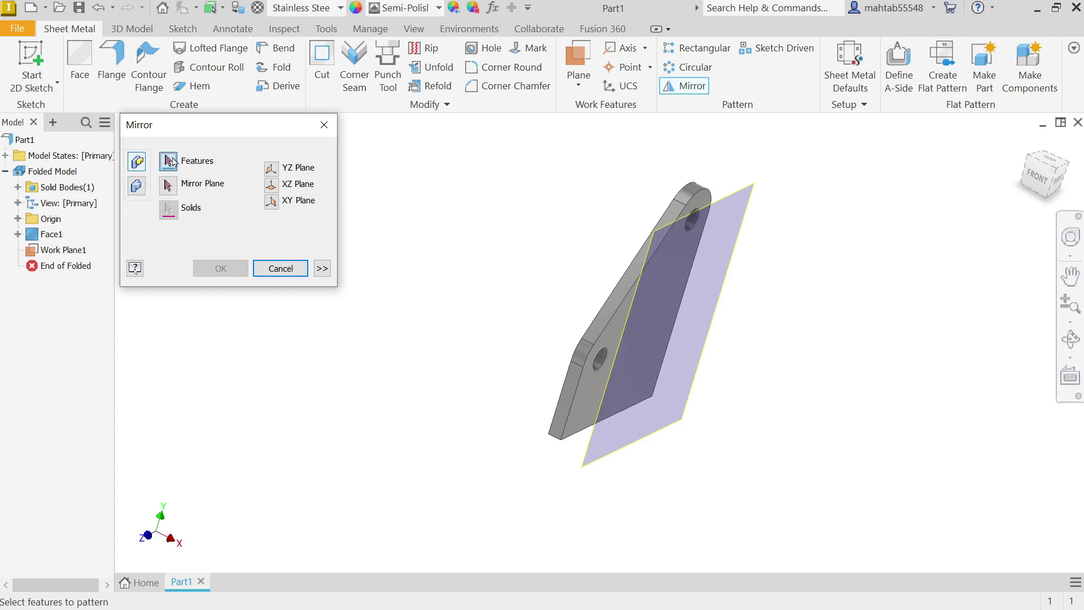
{"action": "left_click", "coordinate": [591, 337]}
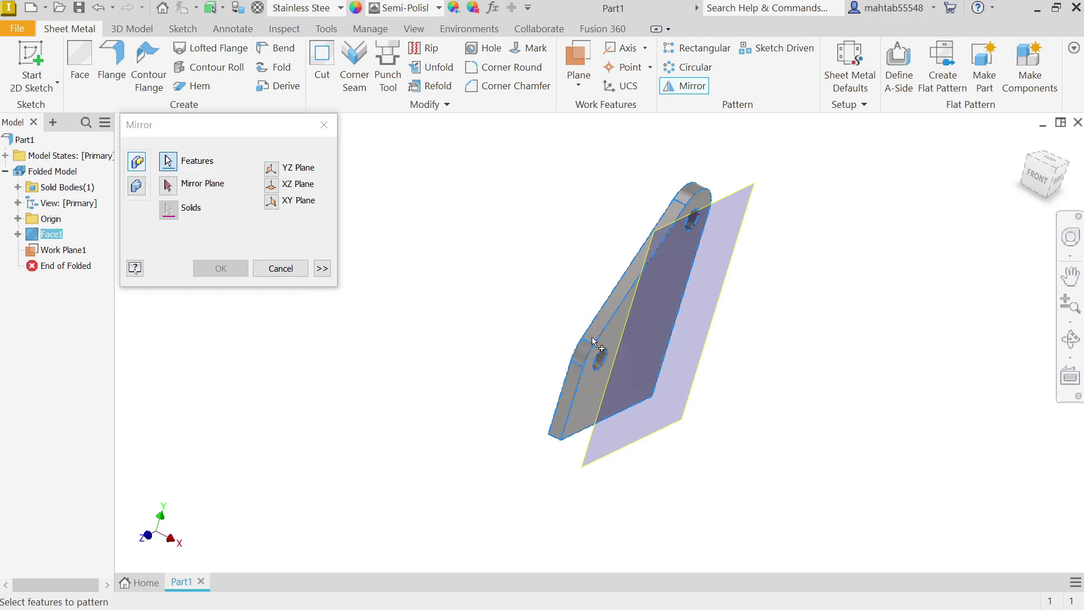
{"action": "left_click", "coordinate": [169, 186]}
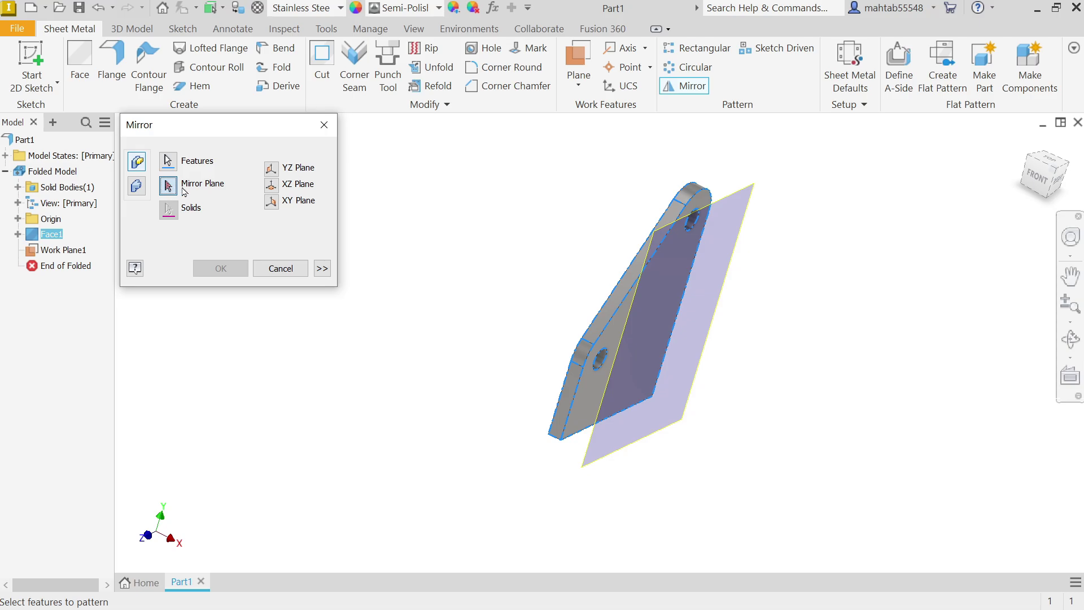
{"action": "left_click", "coordinate": [743, 212]}
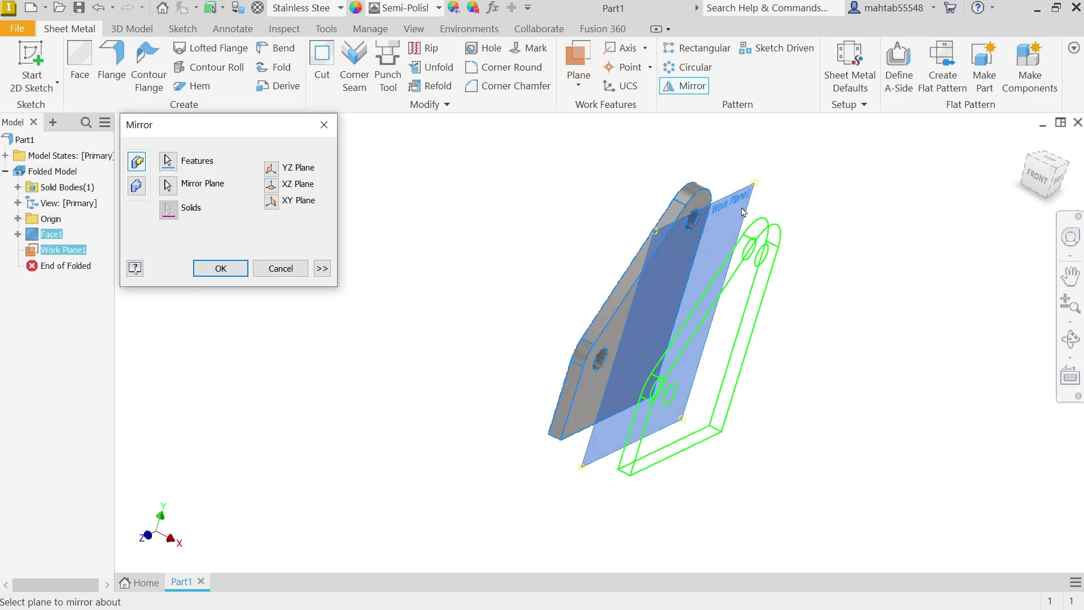
{"action": "scroll", "coordinate": [690, 351], "scroll_direction": "down", "scroll_amount": 2}
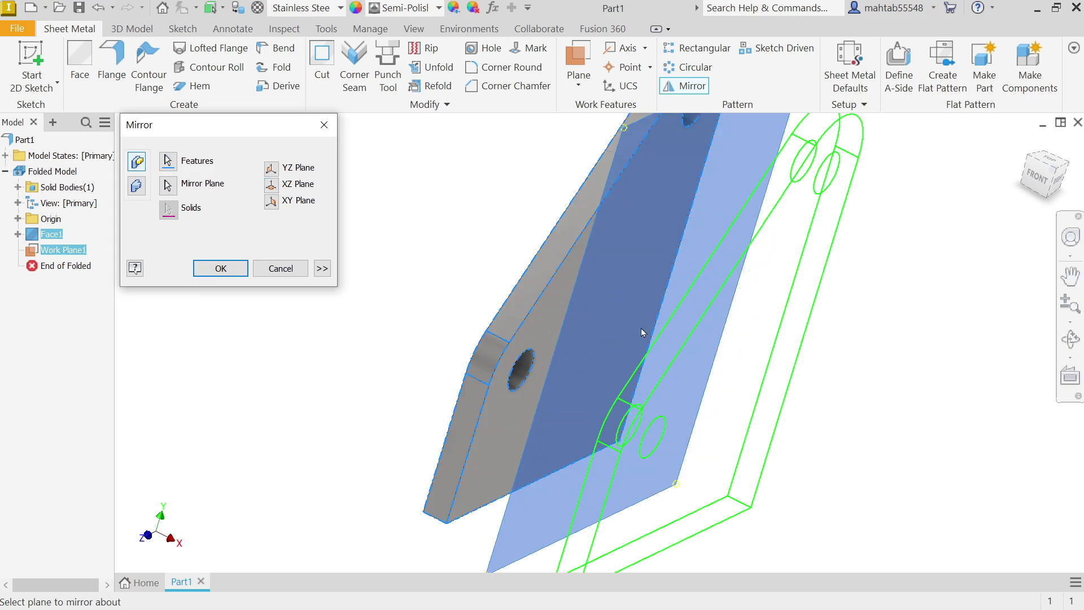
{"action": "left_click", "coordinate": [220, 268]}
{"action": "scroll", "coordinate": [525, 288], "scroll_direction": "up", "scroll_amount": 3}
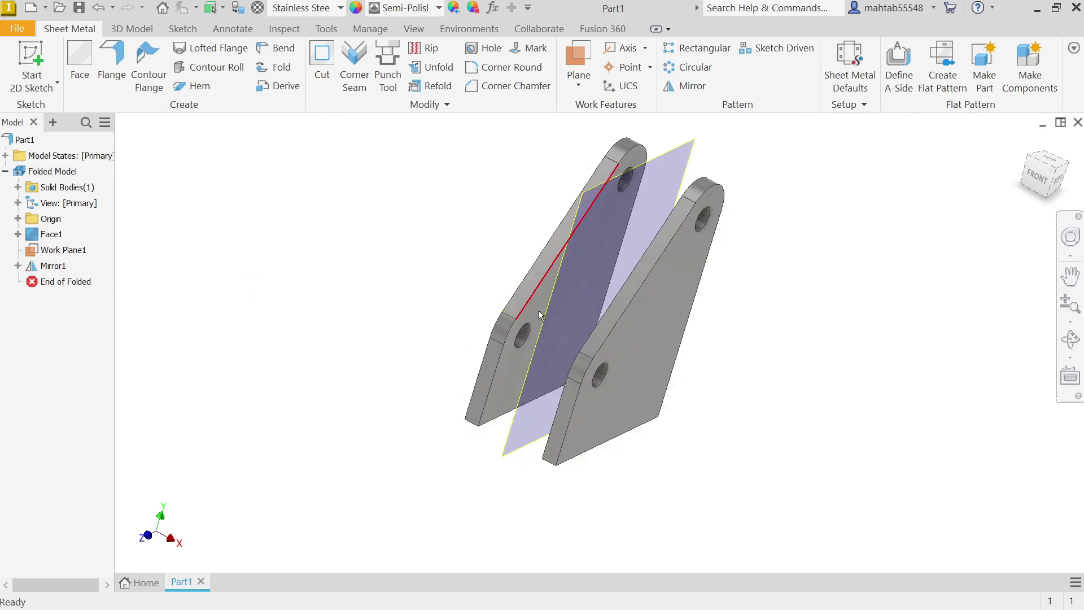
{"action": "right_click", "coordinate": [67, 251]}
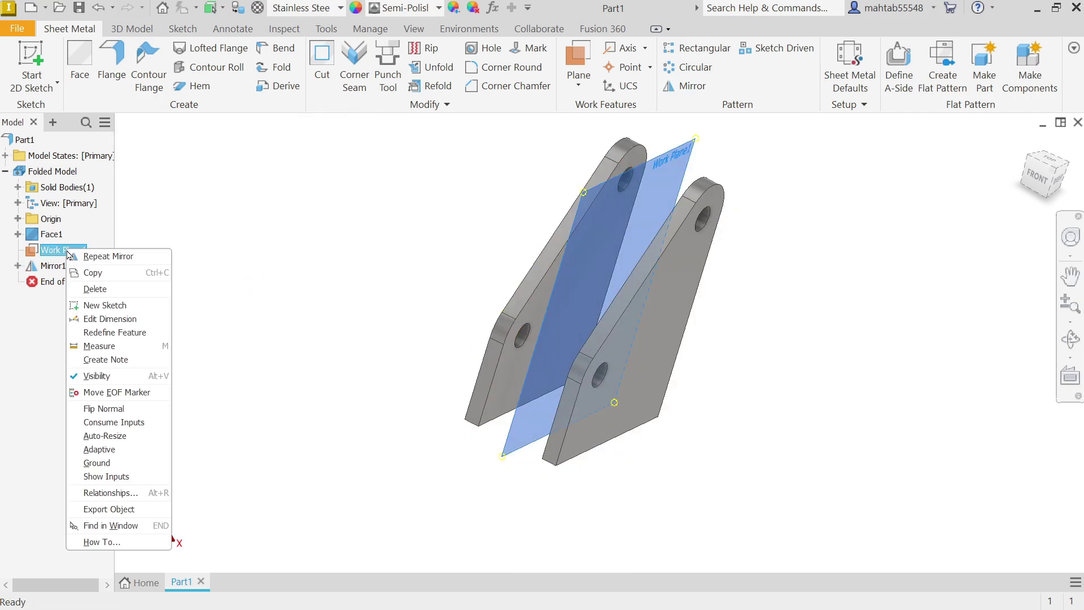
{"action": "left_click", "coordinate": [95, 377]}
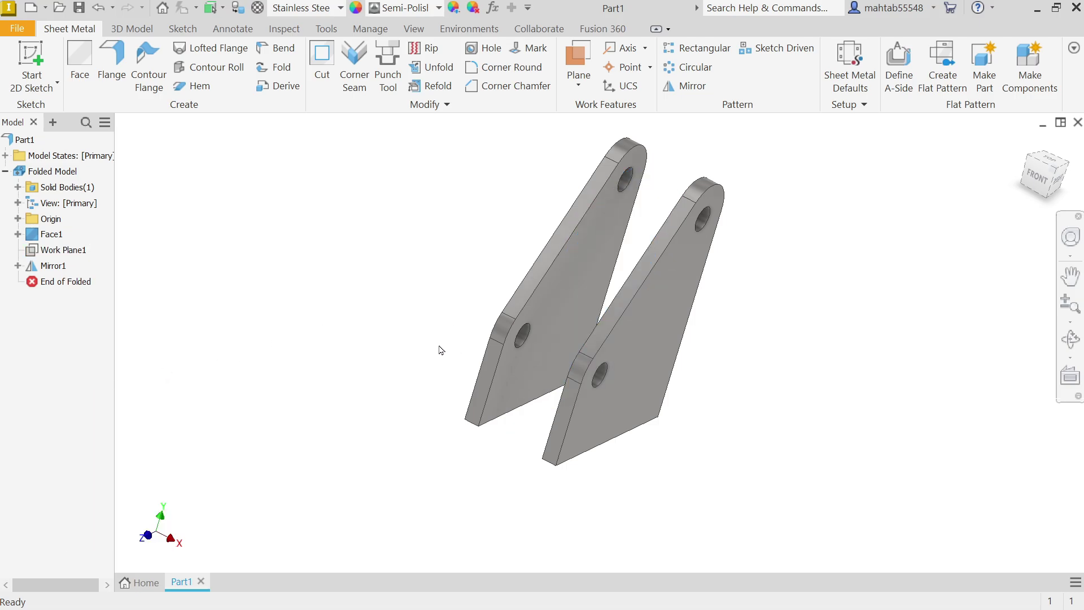
- Switch to the Exercise 22 drawing, examine the dimensions of the rounded web joining the two side plates, and return to the part
{"action": "key", "text": "alt+Tab"}
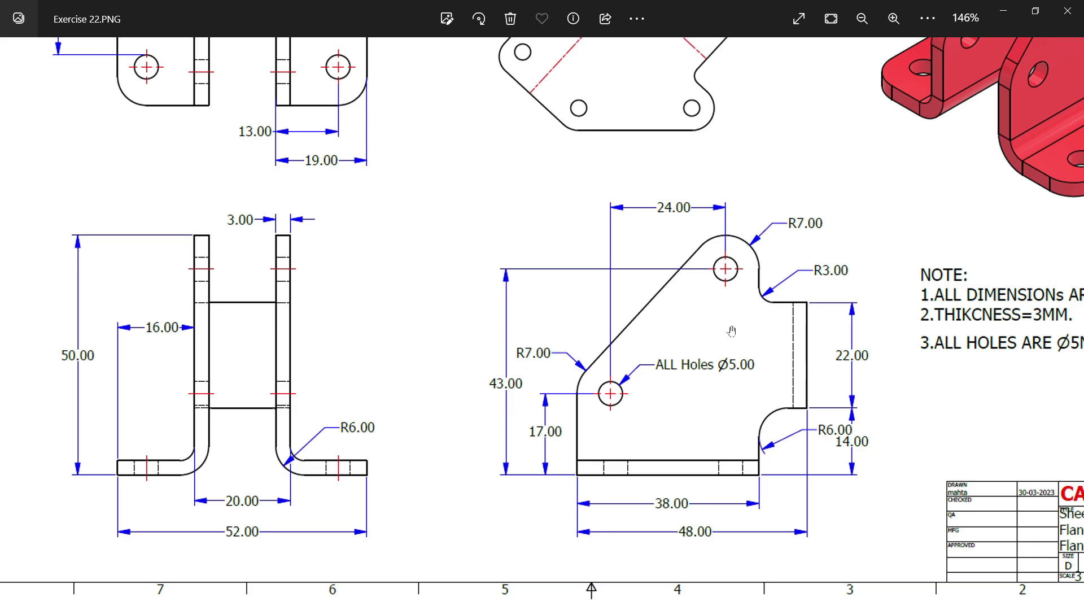
{"action": "left_click_drag", "start_coordinate": [731, 330], "coordinate": [735, 320]}
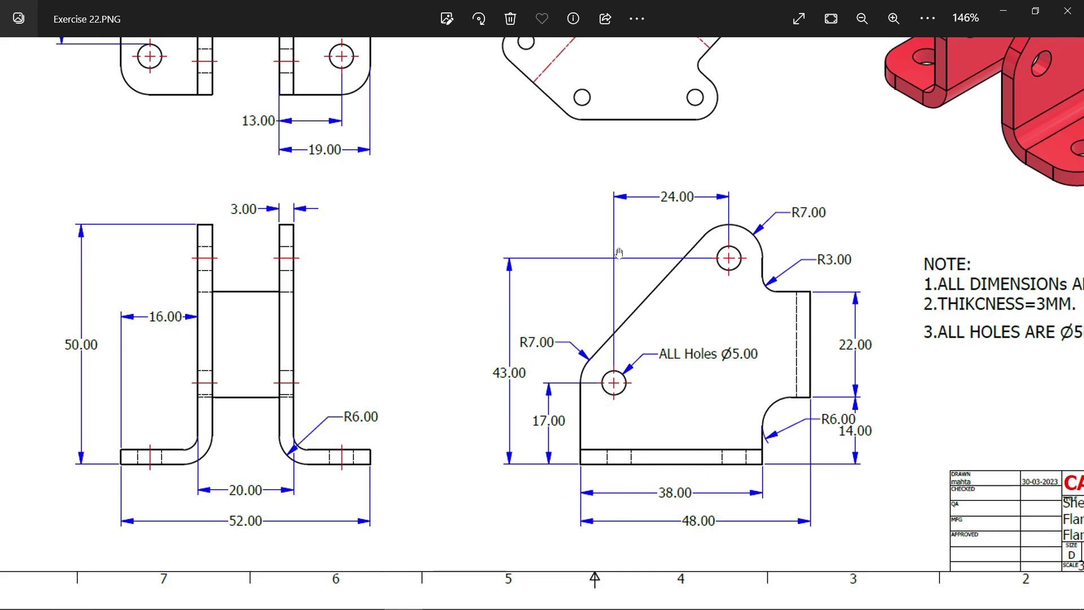
{"action": "left_click_drag", "start_coordinate": [619, 240], "coordinate": [641, 349]}
{"action": "scroll", "coordinate": [641, 348], "scroll_direction": "down", "scroll_amount": 2}
{"action": "scroll", "coordinate": [233, 189], "scroll_direction": "up", "scroll_amount": 2}
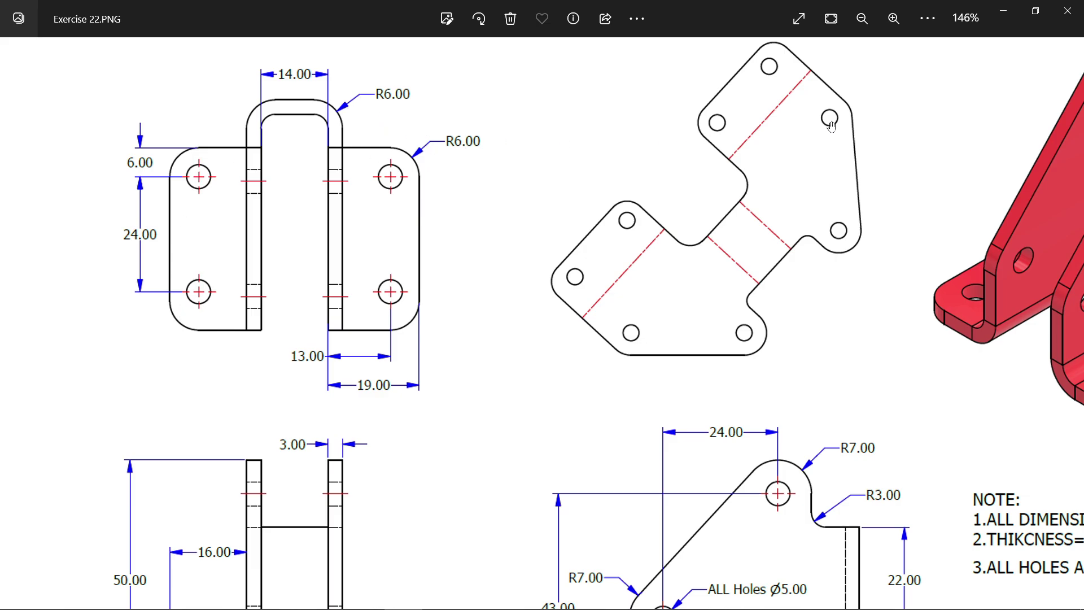
{"action": "left_click", "coordinate": [1005, 12]}
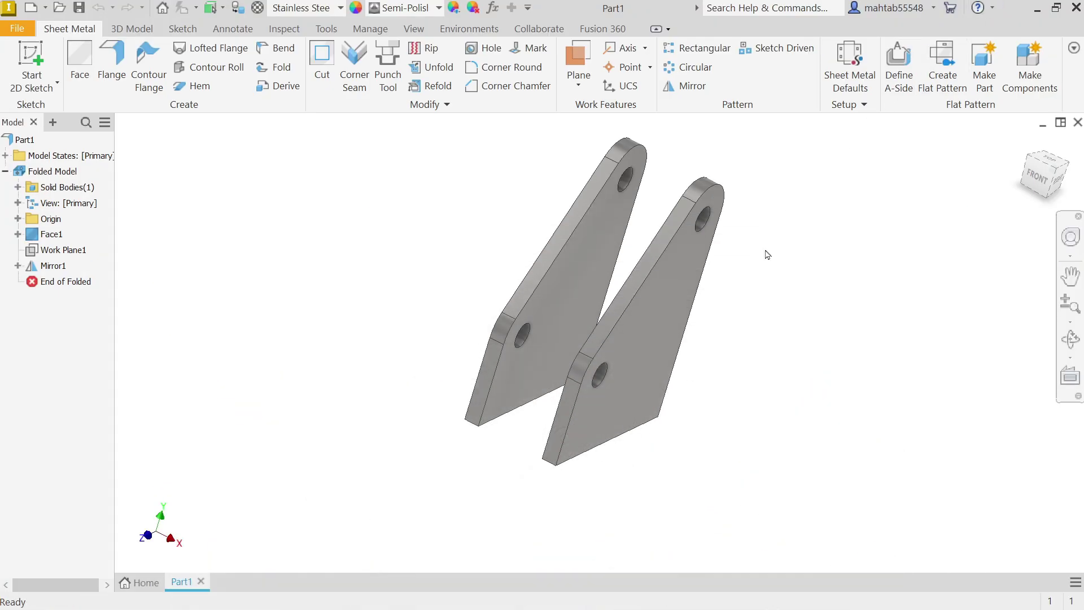
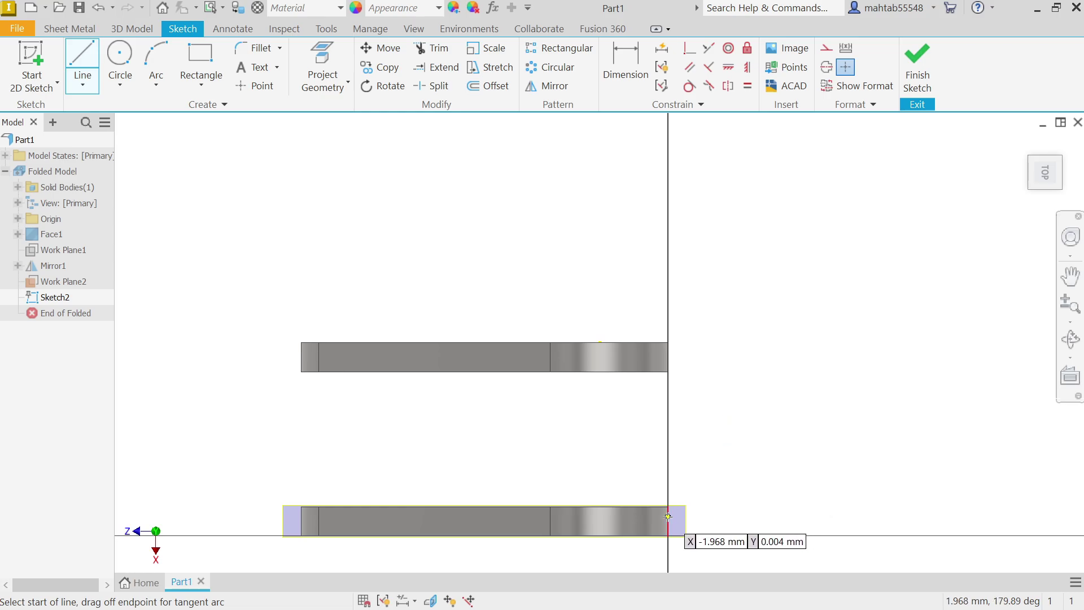
- Sketch an open three-line profile joining the outer corners of both plates' back ends, extending about 10 mm beyond them
{"action": "scroll", "coordinate": [677, 550], "scroll_direction": "down", "scroll_amount": 2}
{"action": "scroll", "coordinate": [700, 339], "scroll_direction": "up", "scroll_amount": 5}
{"action": "scroll", "coordinate": [703, 198], "scroll_direction": "down", "scroll_amount": 2}
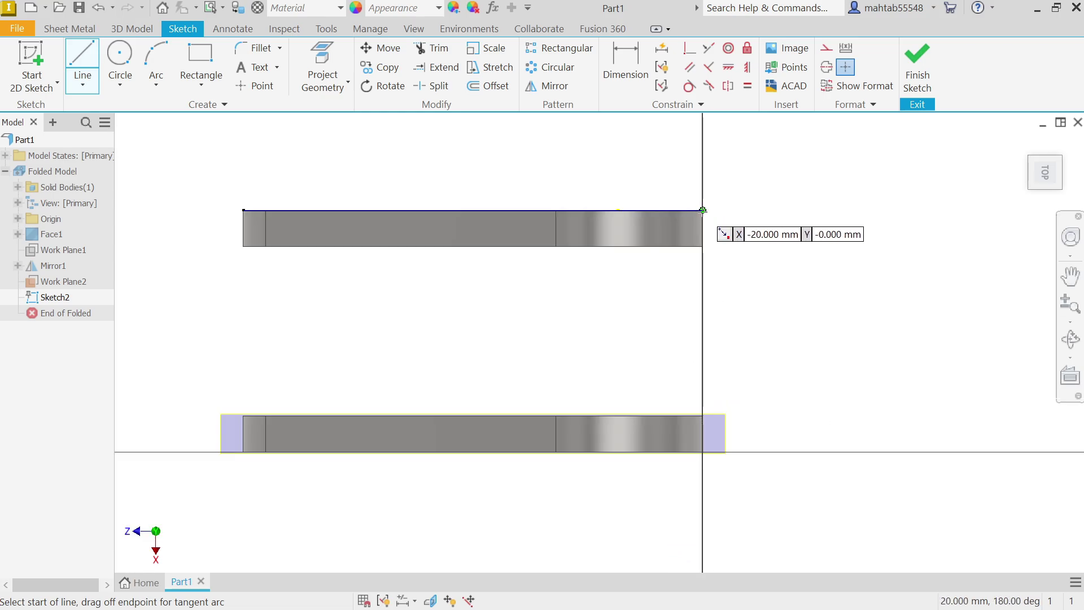
{"action": "left_click", "coordinate": [703, 210]}
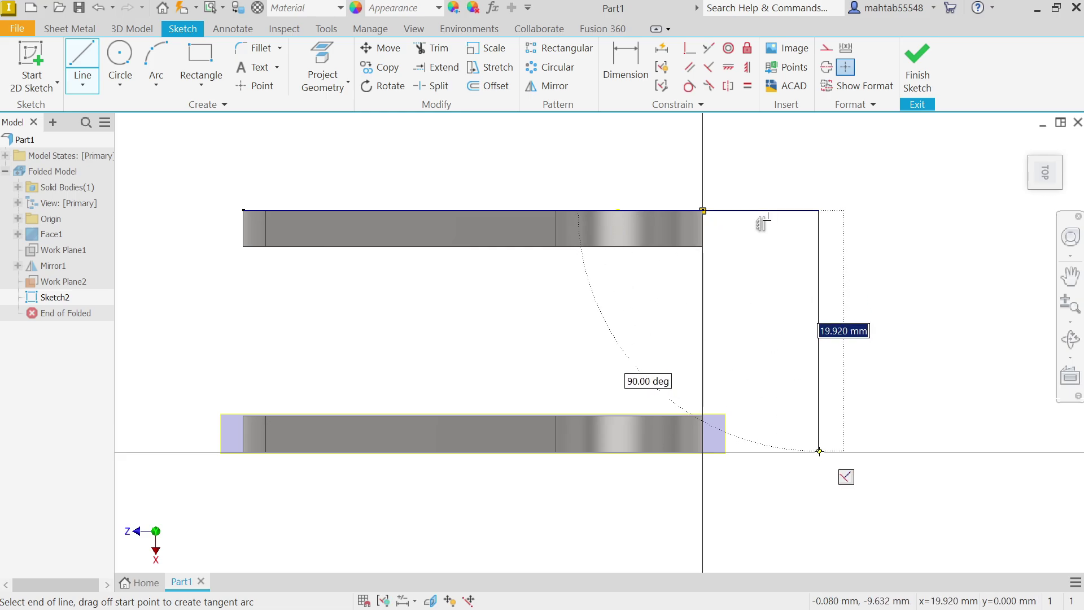
{"action": "left_click", "coordinate": [819, 451]}
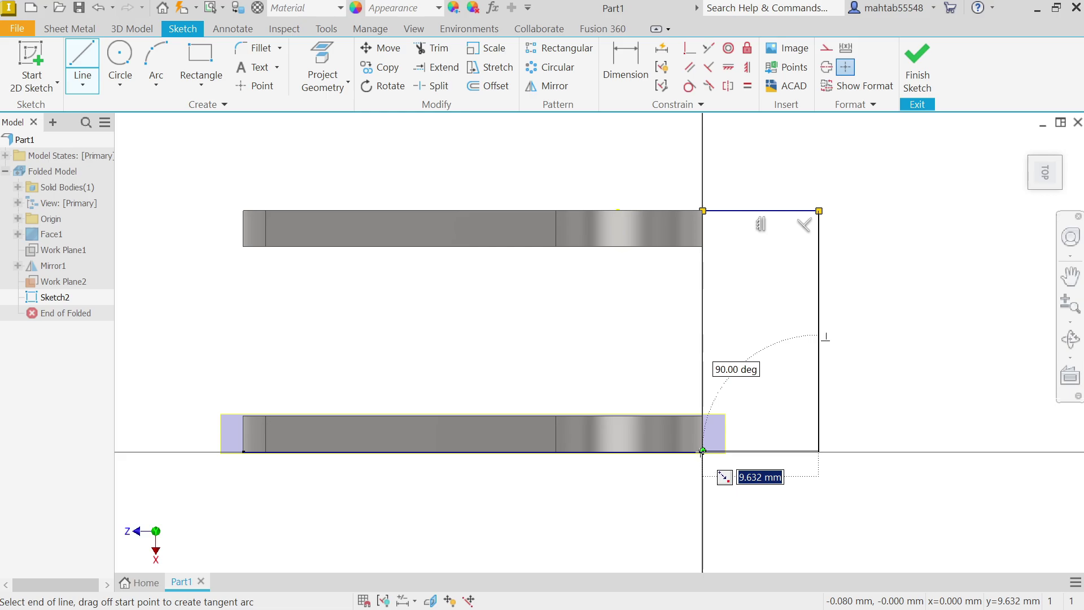
{"action": "scroll", "coordinate": [703, 451], "scroll_direction": "up", "scroll_amount": 5}
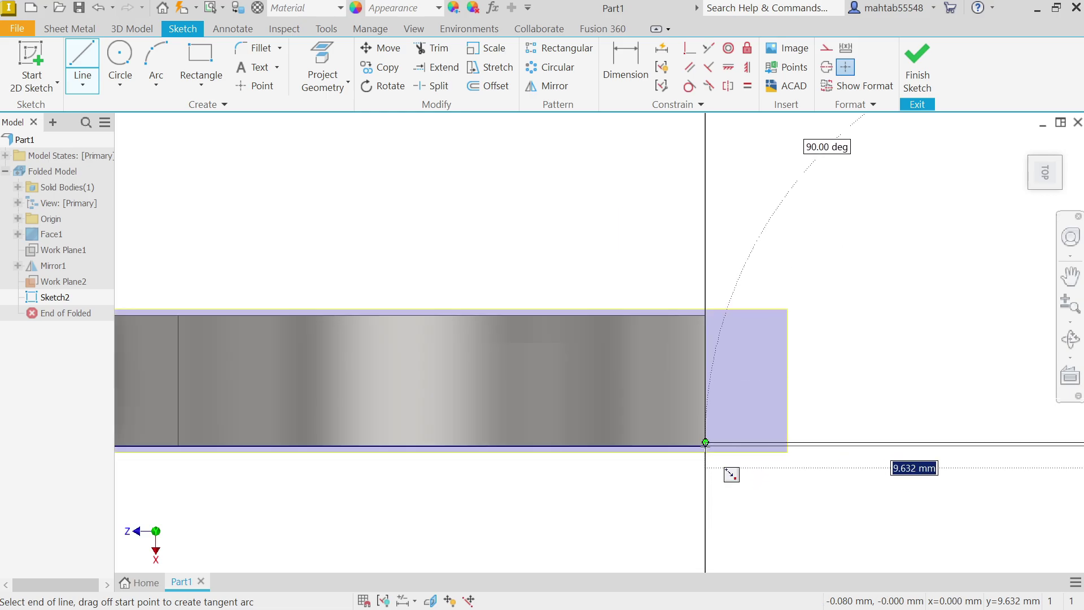
{"action": "scroll", "coordinate": [727, 471], "scroll_direction": "up", "scroll_amount": 5}
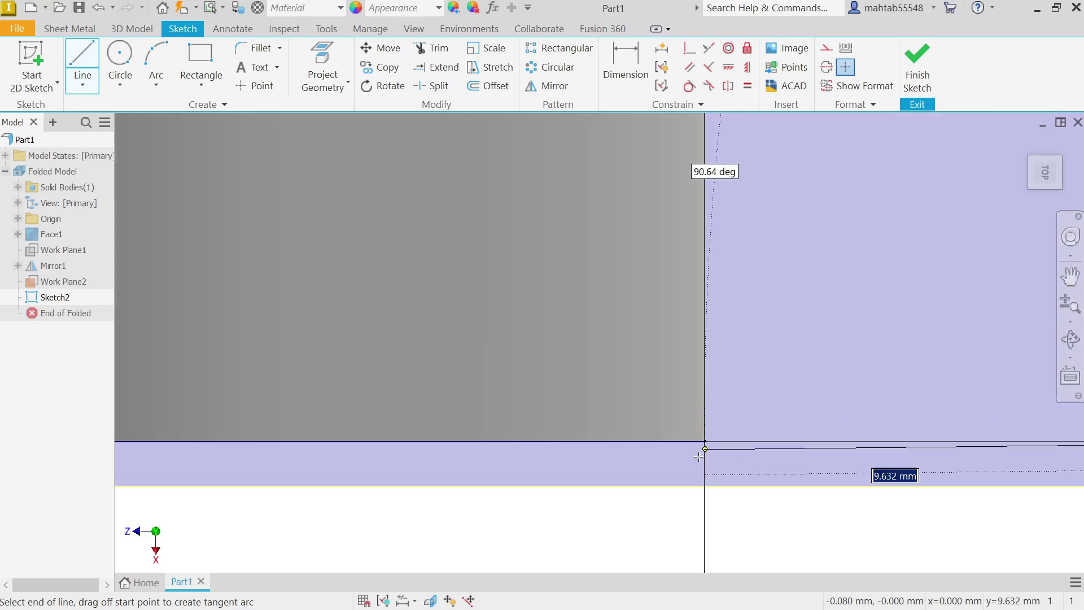
{"action": "left_click", "coordinate": [705, 441]}
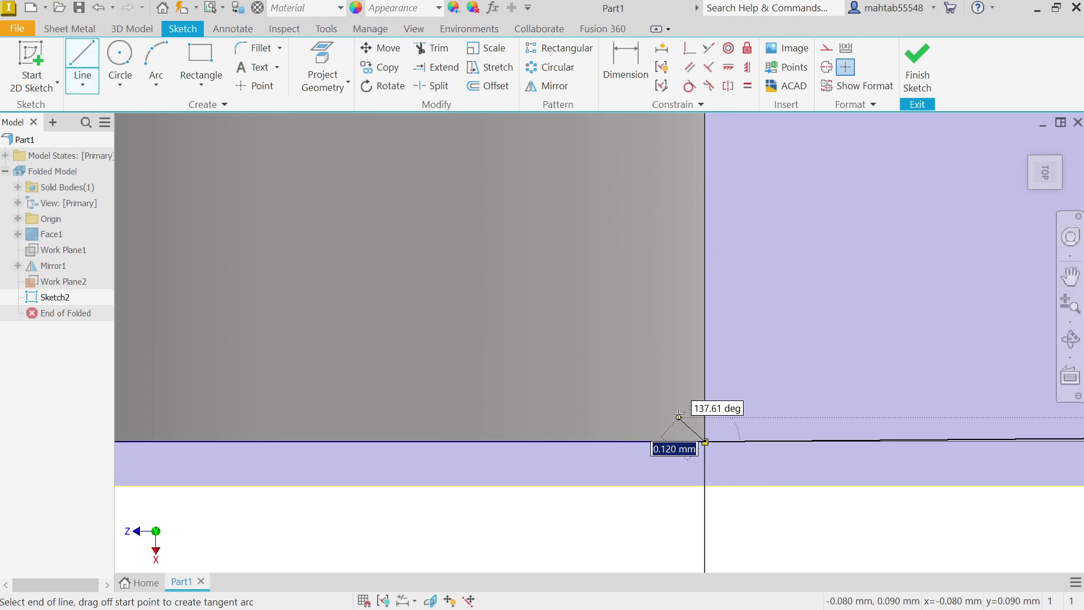
{"action": "key", "text": "Escape"}
{"action": "scroll", "coordinate": [716, 363], "scroll_direction": "down", "scroll_amount": 6}
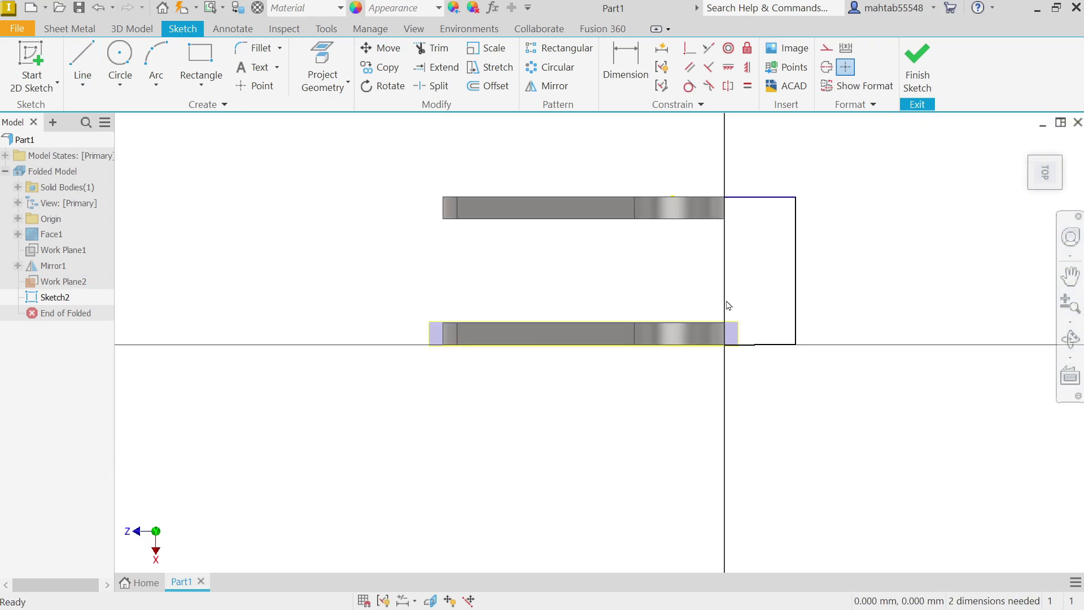
- Dimension the distance from the plates' front end to the profile's outer line as 48 mm
{"action": "left_click", "coordinate": [621, 81]}
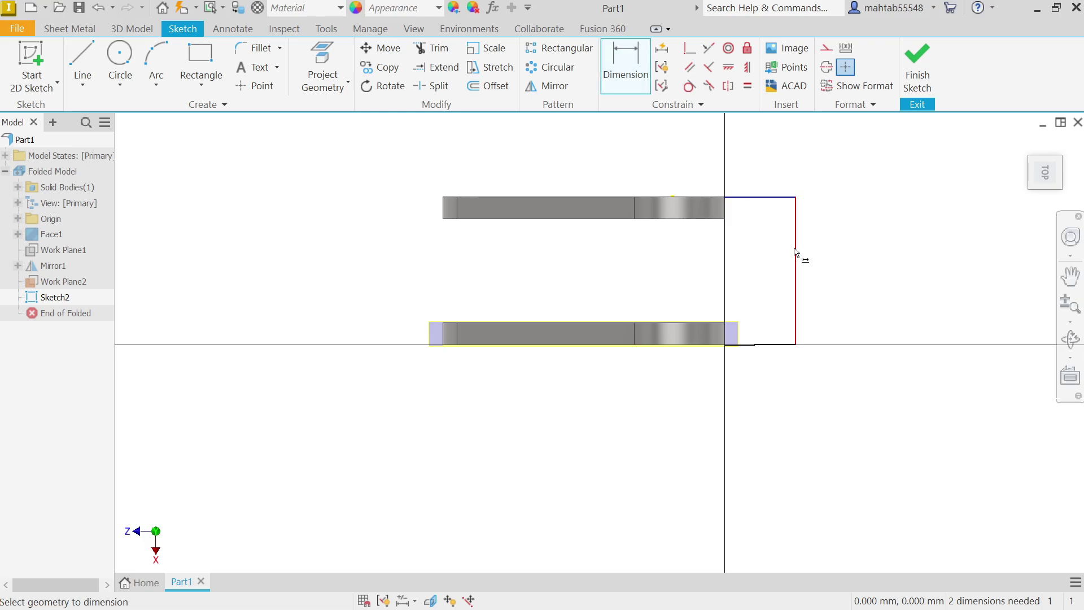
{"action": "left_click", "coordinate": [446, 207]}
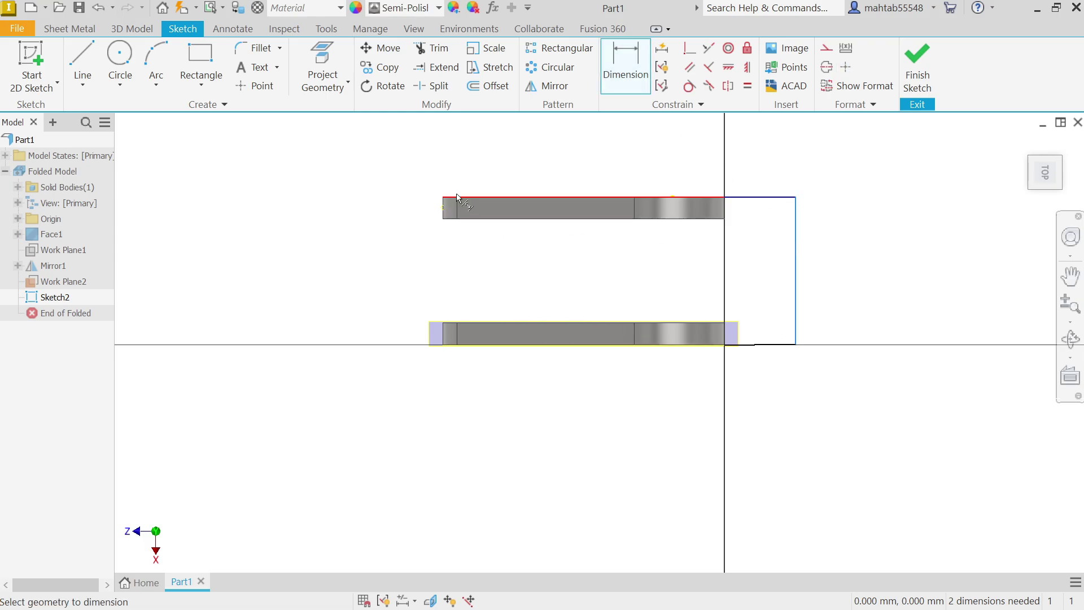
{"action": "left_click", "coordinate": [585, 167]}
{"action": "type", "text": "48"}
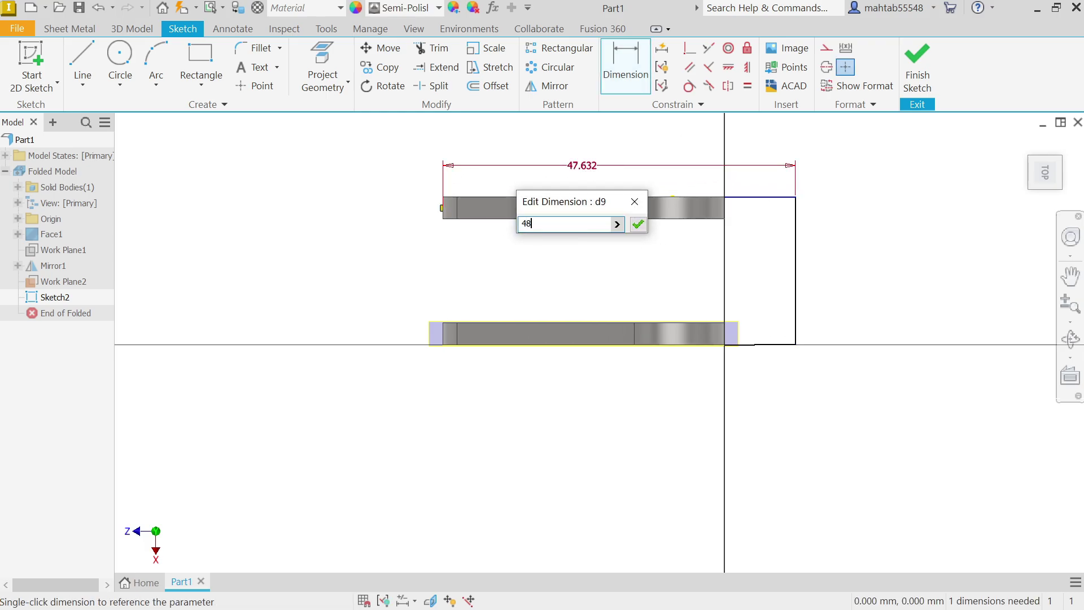
{"action": "key", "text": "Return"}
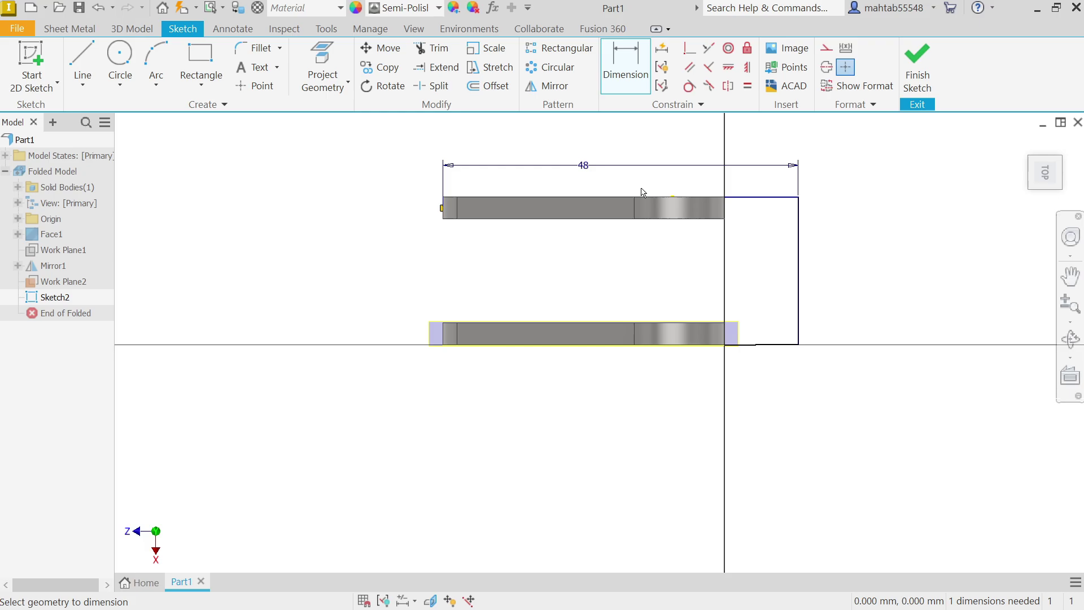
- Fillet both outer corners of the connecting profile with a 6 mm radius
{"action": "left_click", "coordinate": [260, 51]}
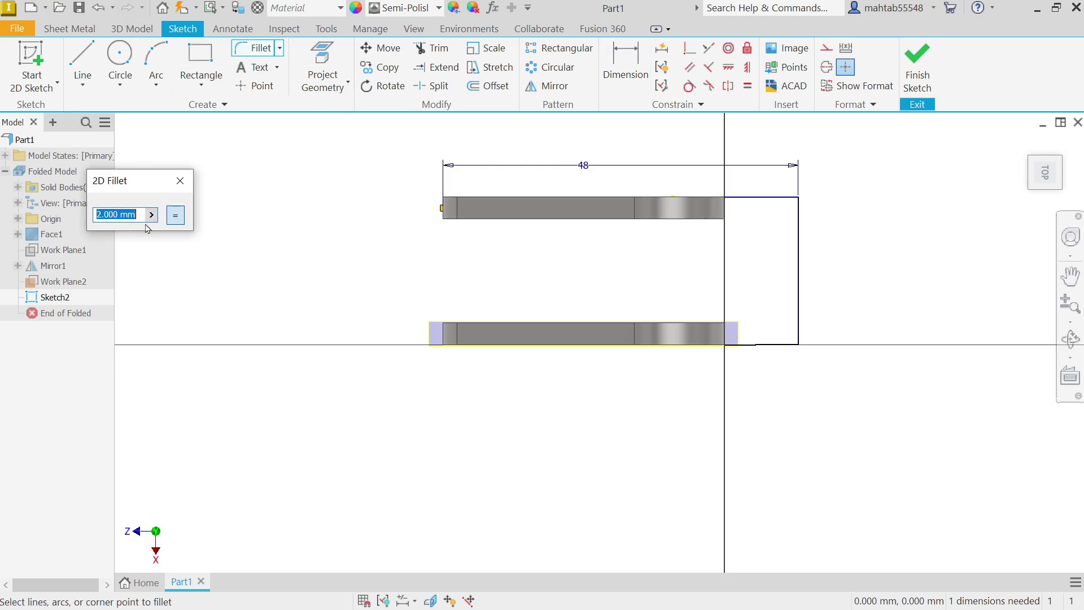
{"action": "type", "text": "6"}
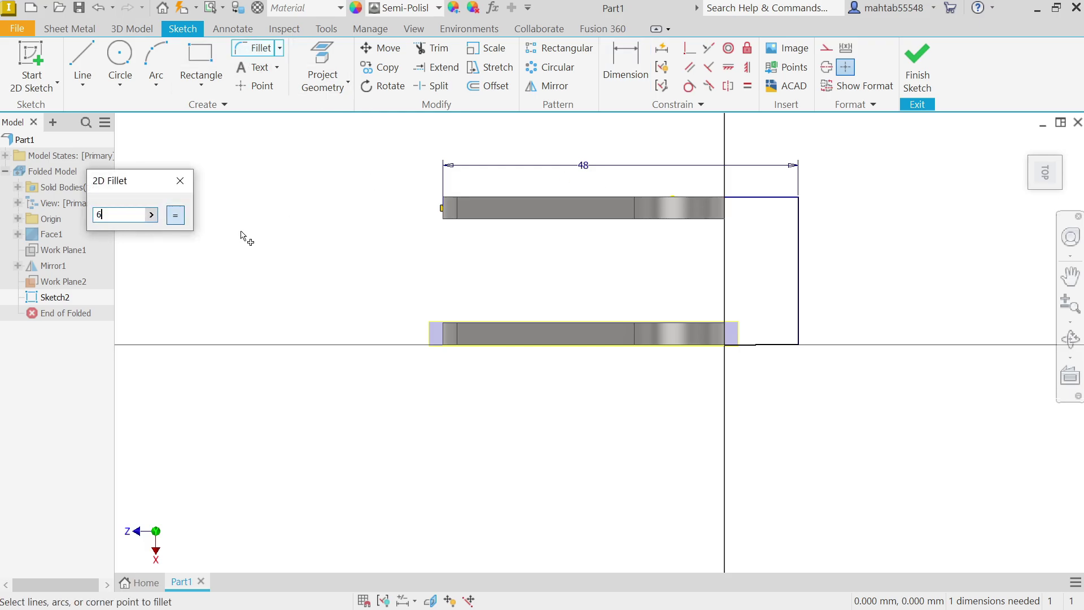
{"action": "left_click", "coordinate": [802, 206]}
{"action": "left_click", "coordinate": [799, 348]}
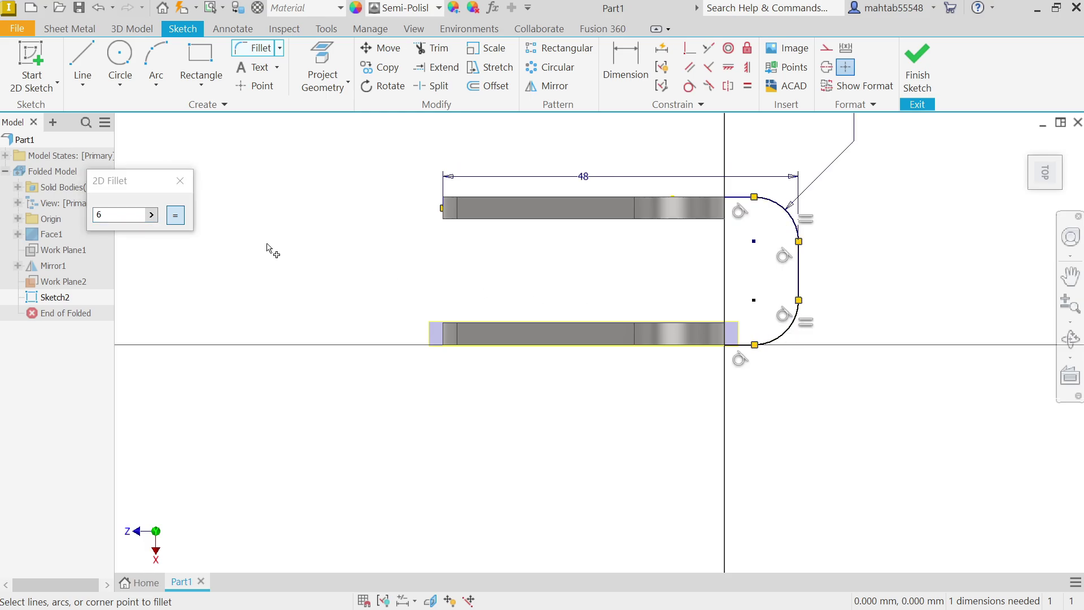
{"action": "left_click", "coordinate": [180, 181]}
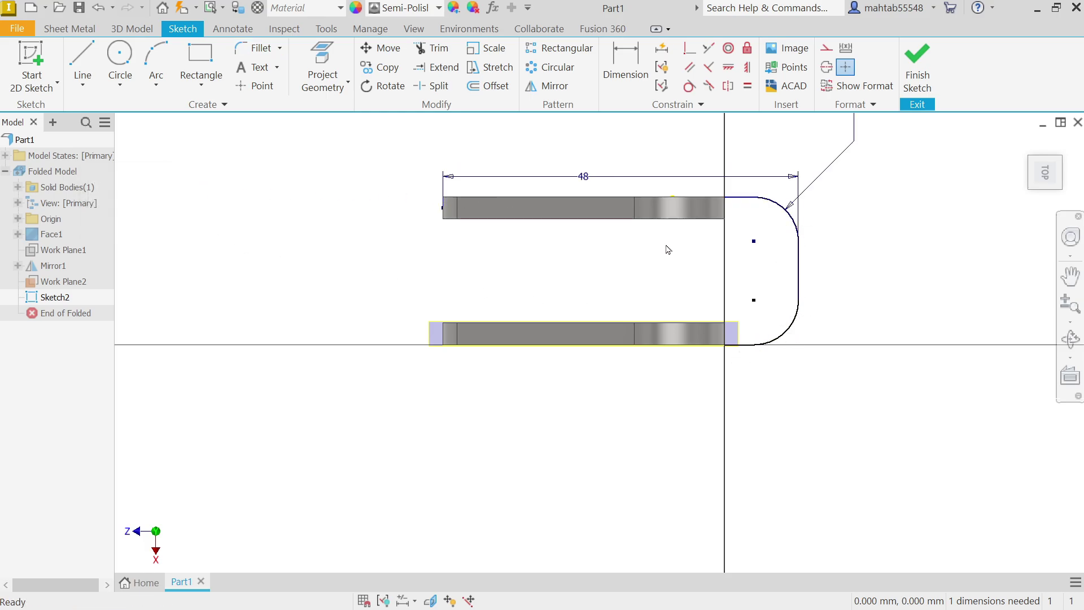
- Fully constrain the rounded connecting profile and finish the sketch
{"action": "scroll", "coordinate": [670, 252], "scroll_direction": "down", "scroll_amount": 3}
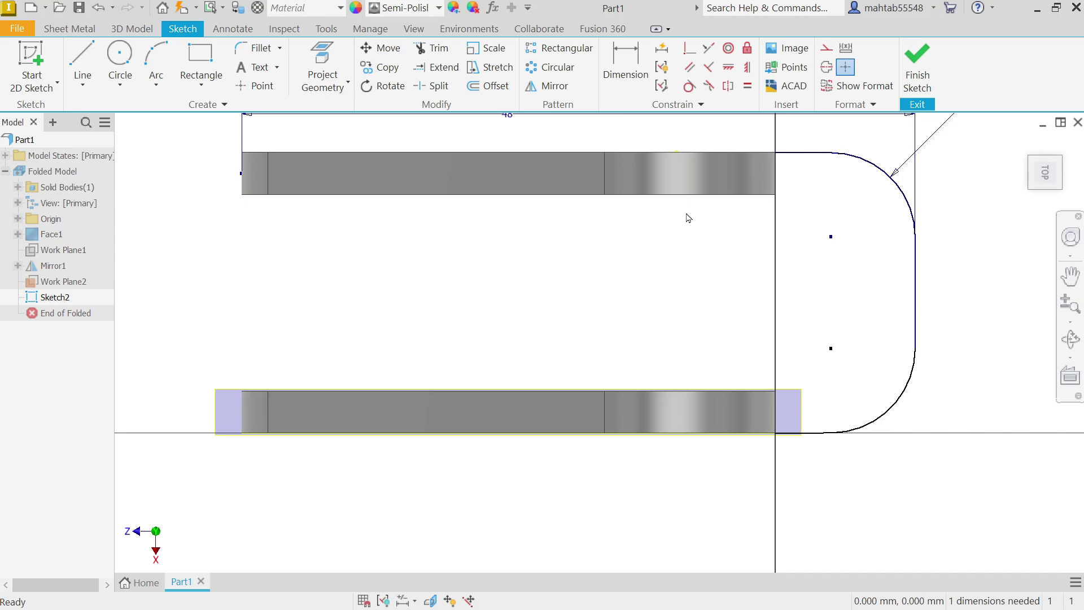
{"action": "mouse_move", "coordinate": [677, 153]}
{"action": "left_mouse_down"}
{"action": "mouse_move", "coordinate": [699, 162]}
{"action": "mouse_move", "coordinate": [661, 152]}
{"action": "left_mouse_up"}
{"action": "left_click", "coordinate": [1025, 143]}
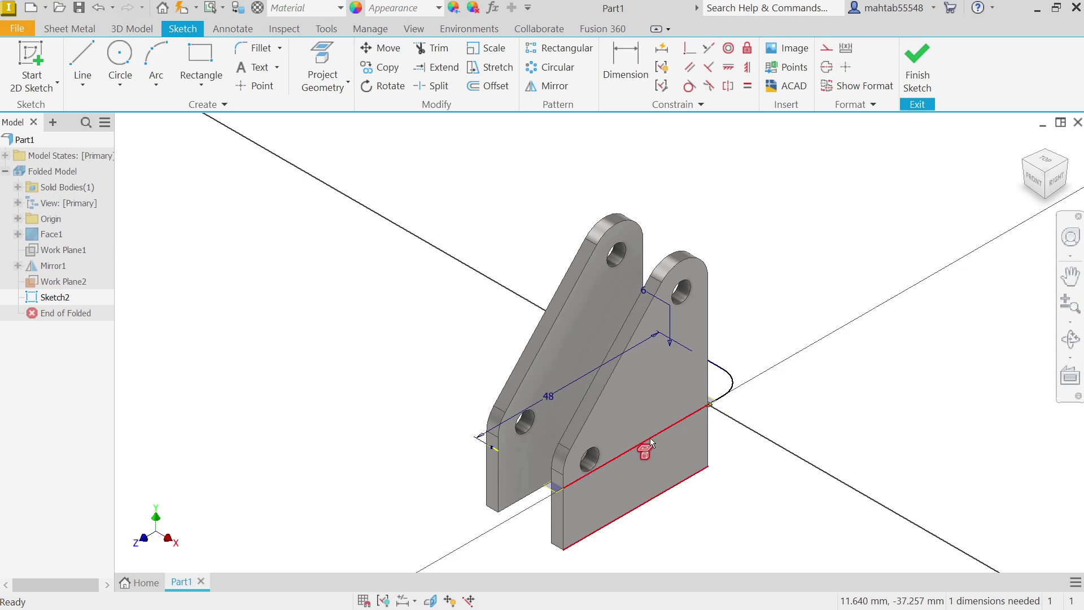
{"action": "scroll", "coordinate": [510, 454], "scroll_direction": "up", "scroll_amount": 5}
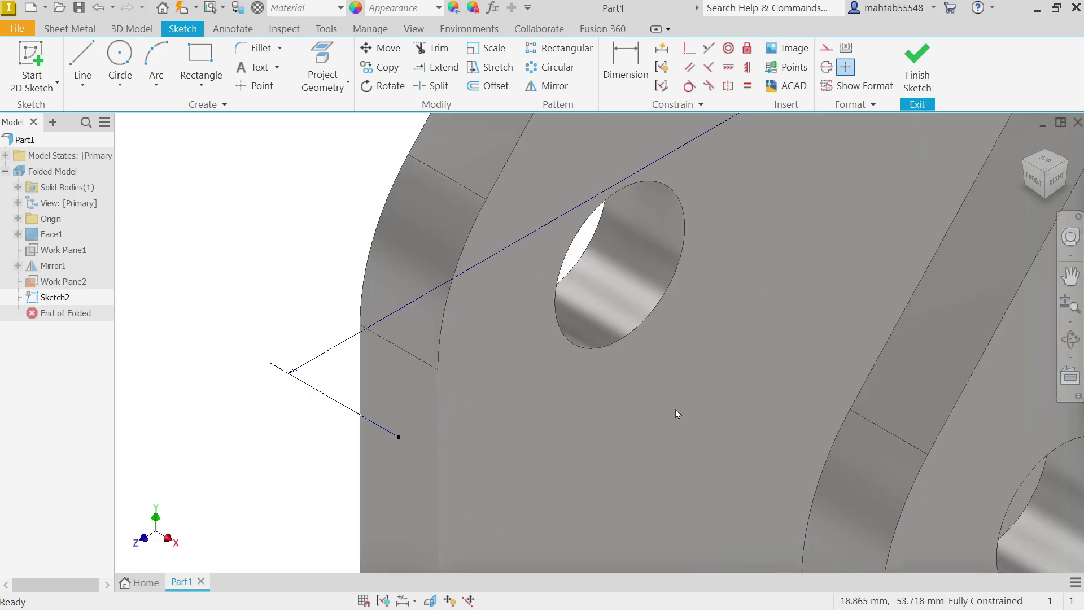
{"action": "scroll", "coordinate": [675, 409], "scroll_direction": "down", "scroll_amount": 5}
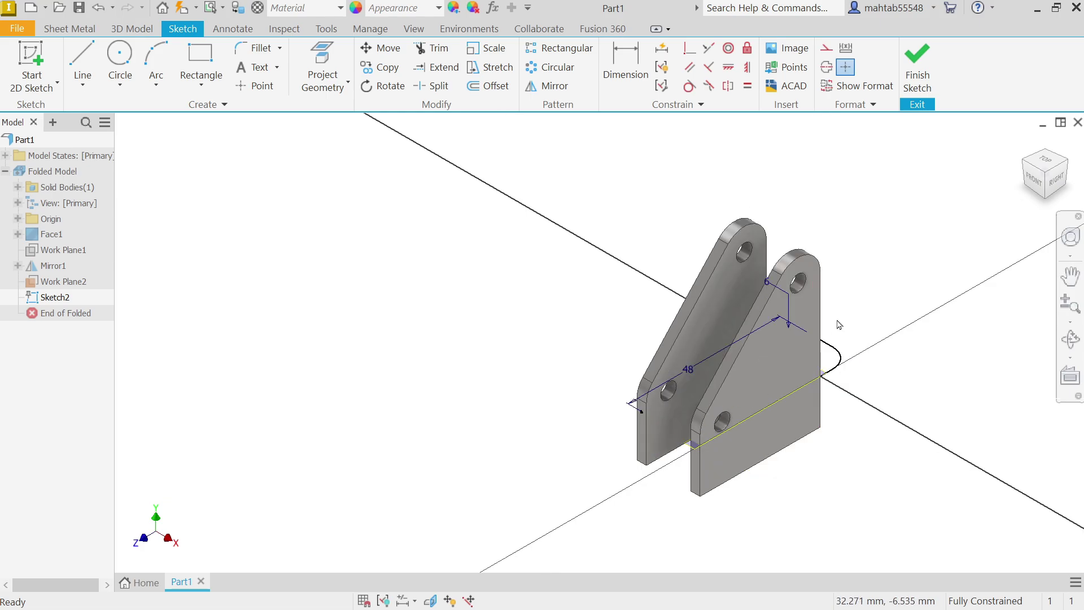
{"action": "left_click", "coordinate": [918, 73]}
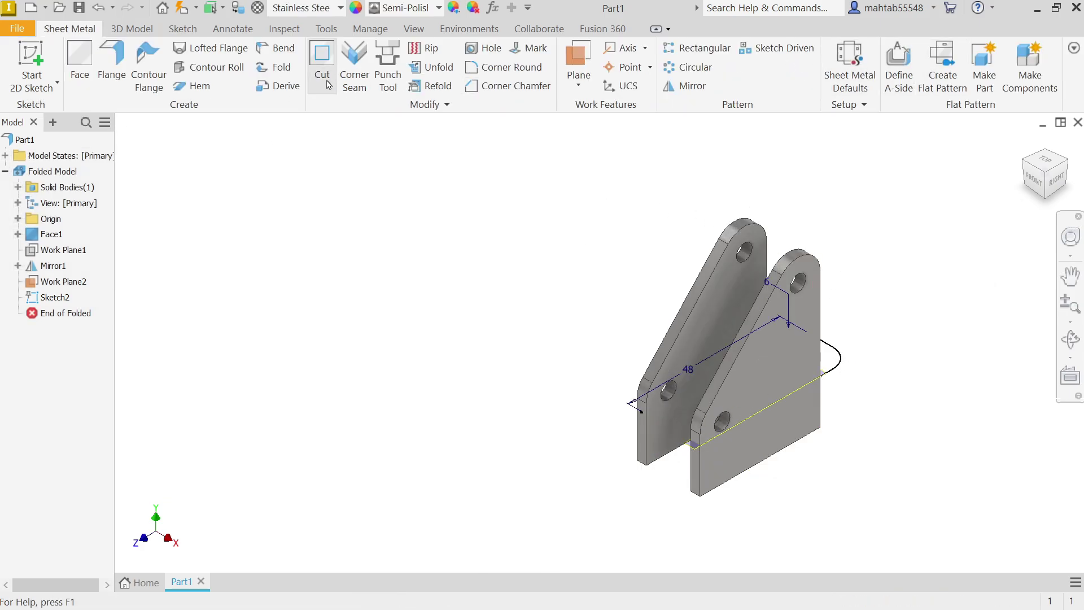
- Start a contour flange from the rounded profile as a new solid, offsetting its thickness to the inside of the profile
{"action": "left_click", "coordinate": [147, 73]}
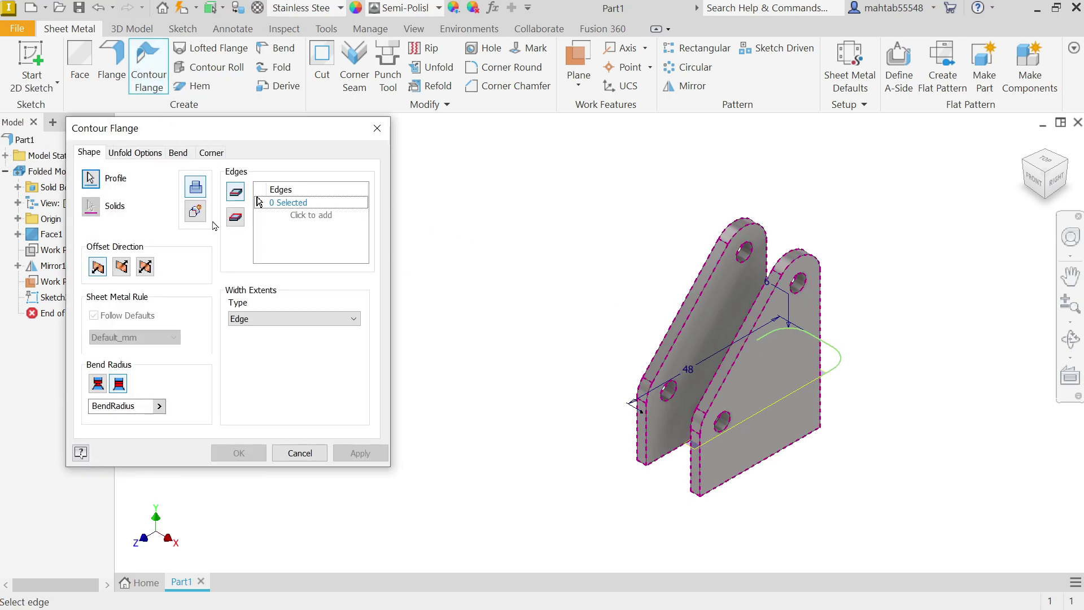
{"action": "left_click", "coordinate": [194, 214]}
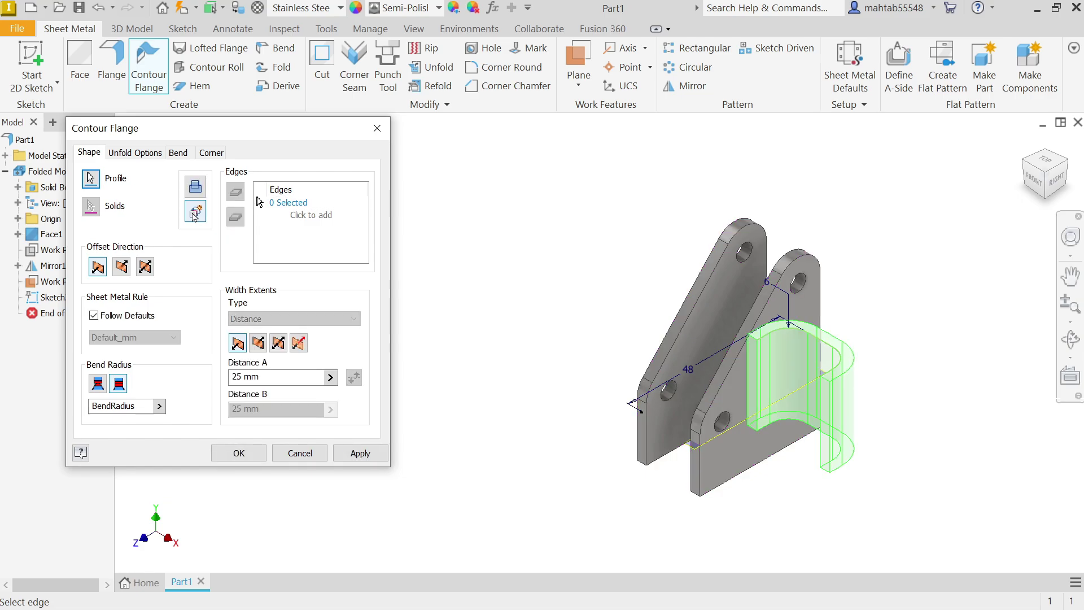
{"action": "left_click", "coordinate": [1044, 161]}
{"action": "scroll", "coordinate": [631, 370], "scroll_direction": "up", "scroll_amount": 3}
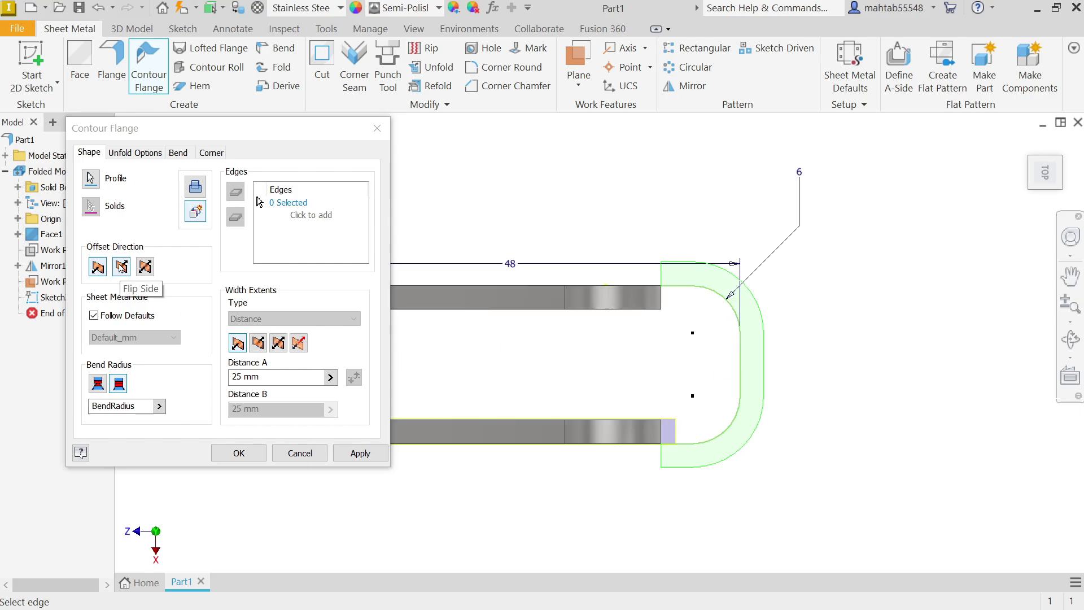
{"action": "left_click", "coordinate": [121, 268]}
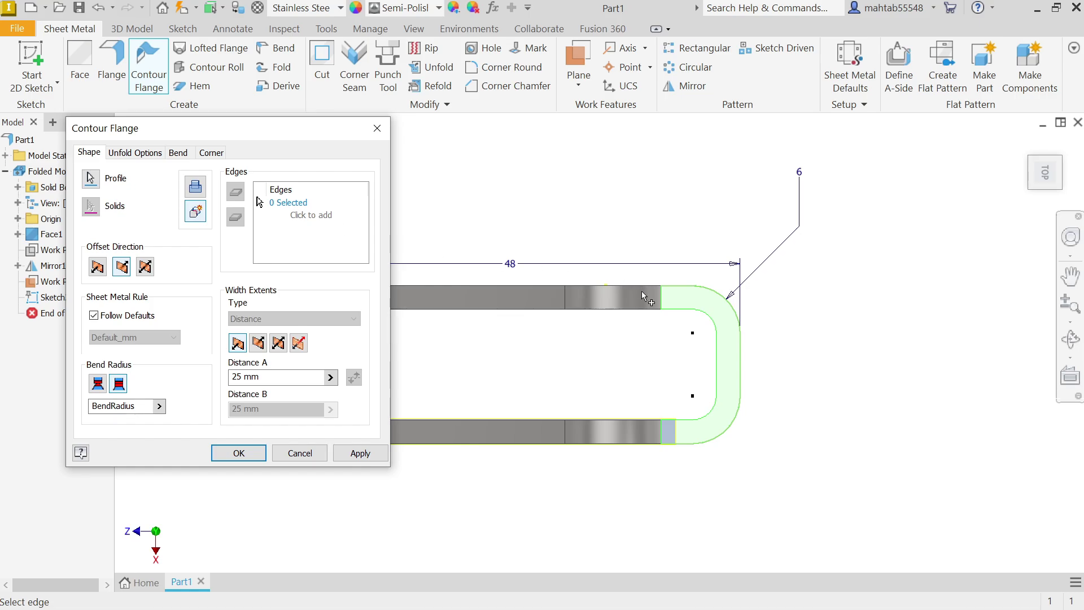
- Flip the contour flange's width direction upward, set its distance to 22 mm, and create it
{"action": "left_click", "coordinate": [1025, 147]}
{"action": "scroll", "coordinate": [700, 446], "scroll_direction": "up", "scroll_amount": 3}
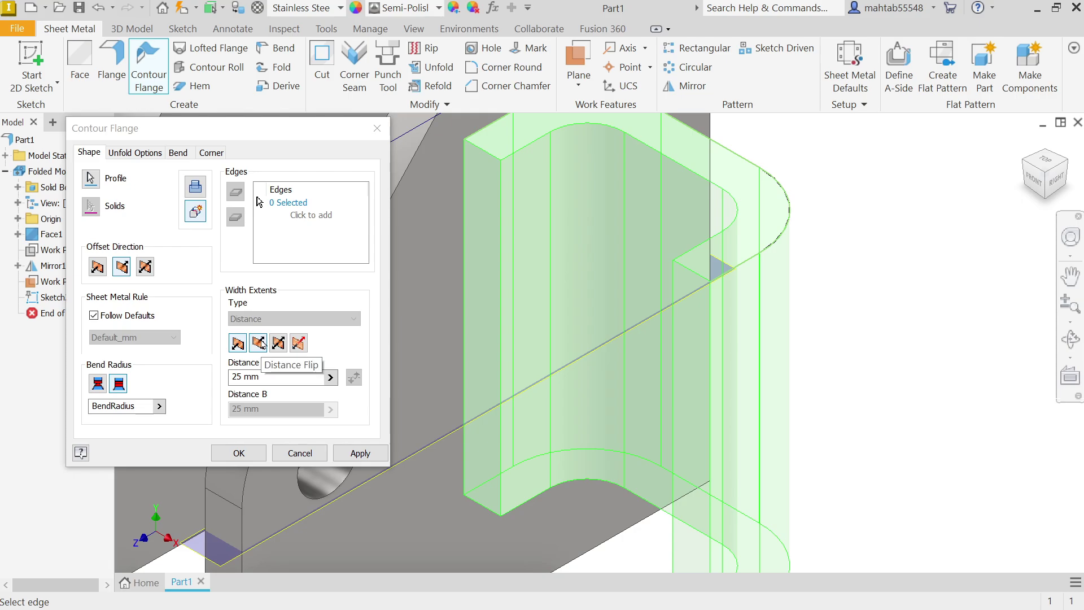
{"action": "scroll", "coordinate": [645, 291], "scroll_direction": "down", "scroll_amount": 5}
{"action": "scroll", "coordinate": [646, 291], "scroll_direction": "up", "scroll_amount": 2}
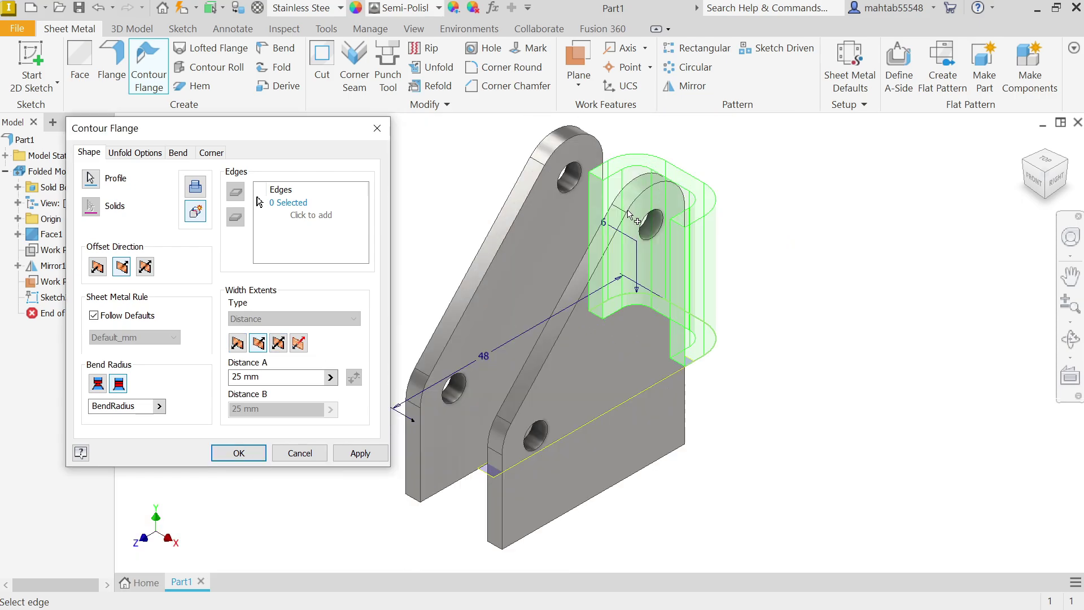
{"action": "left_click", "coordinate": [240, 377]}
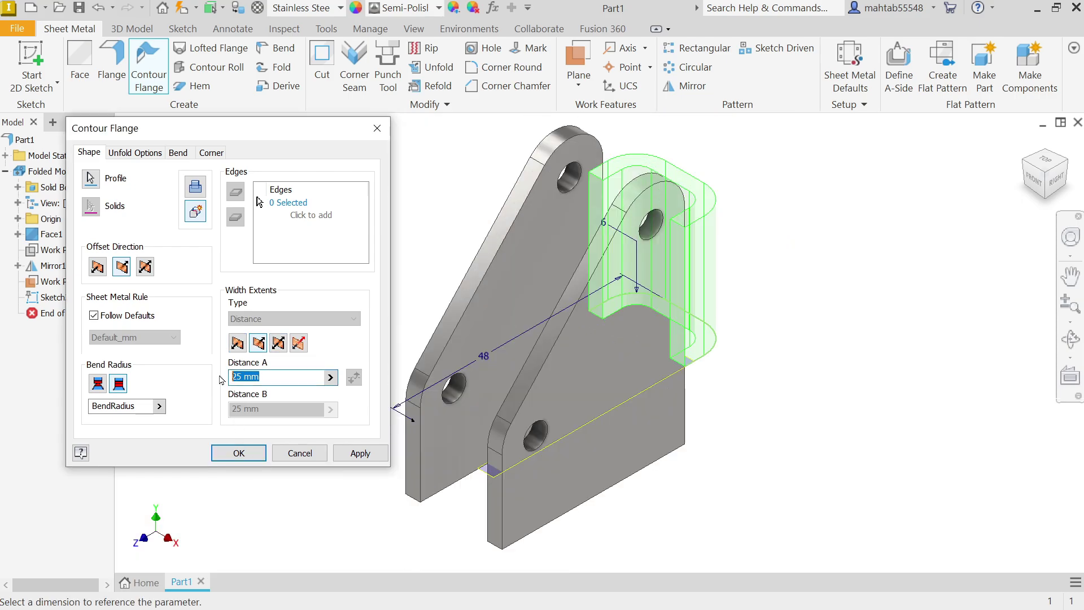
{"action": "type", "text": "22"}
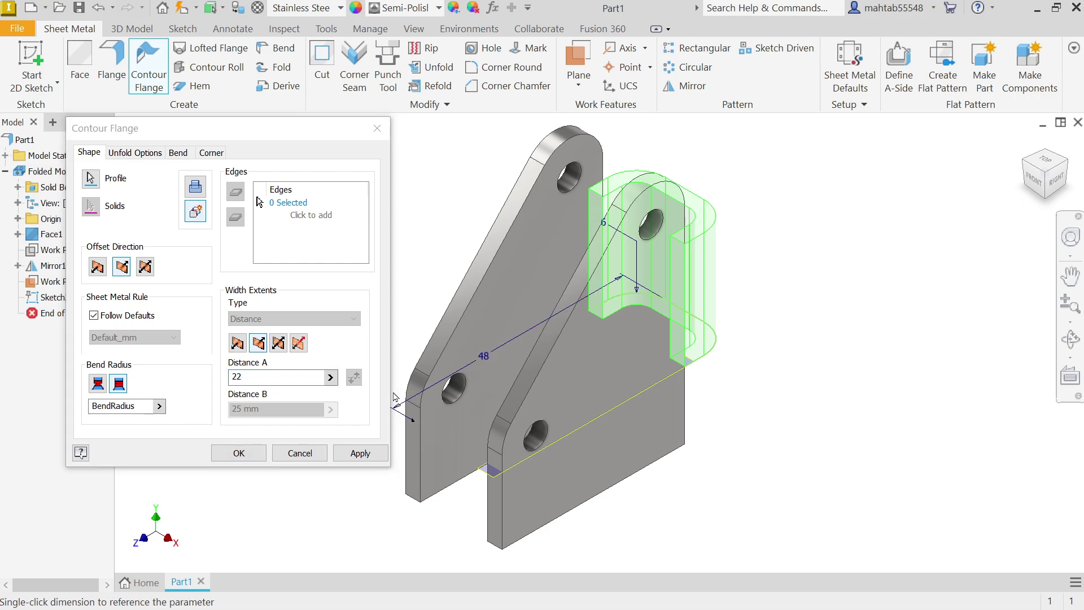
{"action": "left_click", "coordinate": [239, 454]}
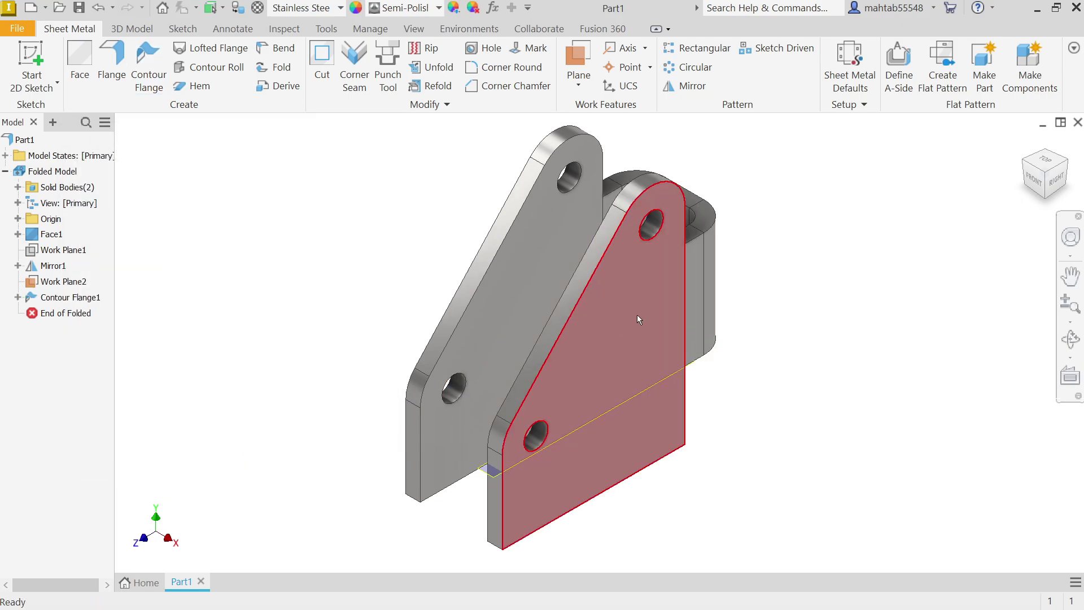
- Combine the side plates' solid with the U-shaped contour flange's solid using Join, and check the resulting body
{"action": "left_click", "coordinate": [18, 187]}
{"action": "left_click", "coordinate": [62, 219]}
{"action": "left_click", "coordinate": [179, 178]}
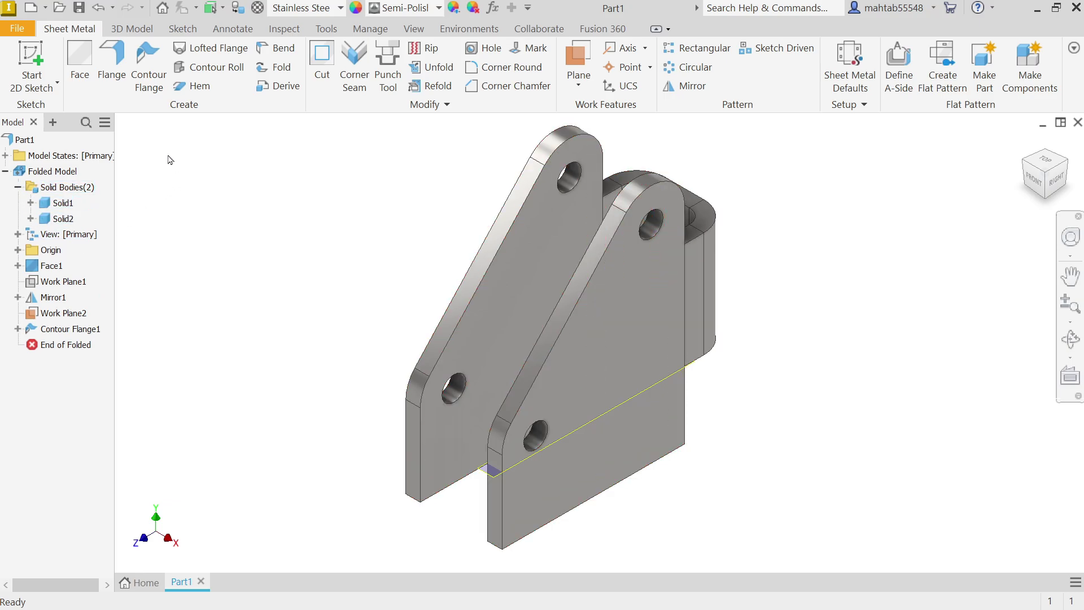
{"action": "left_click", "coordinate": [142, 30]}
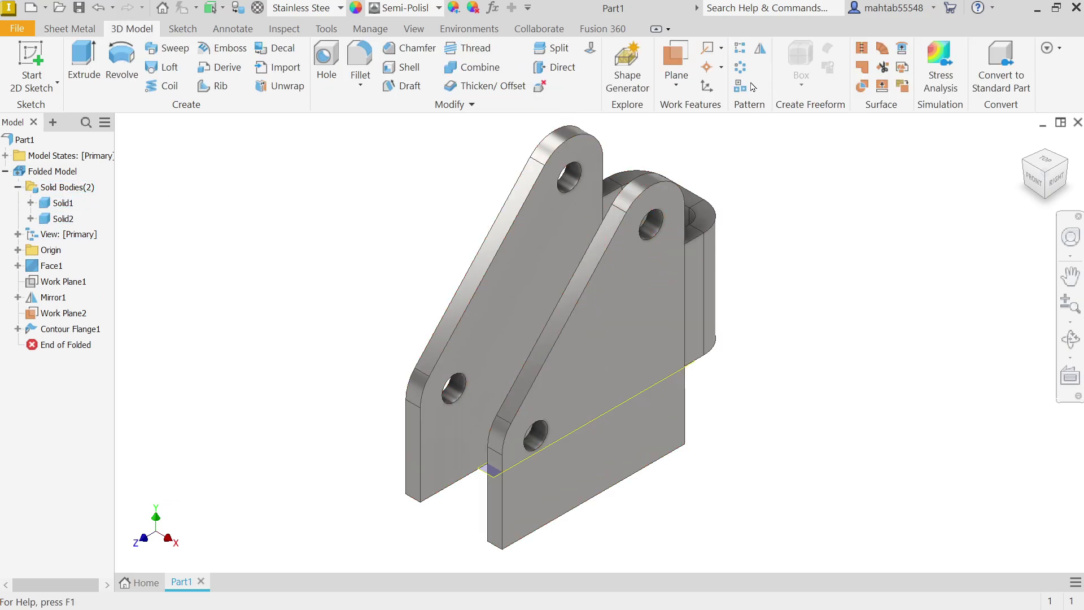
{"action": "left_click", "coordinate": [478, 68]}
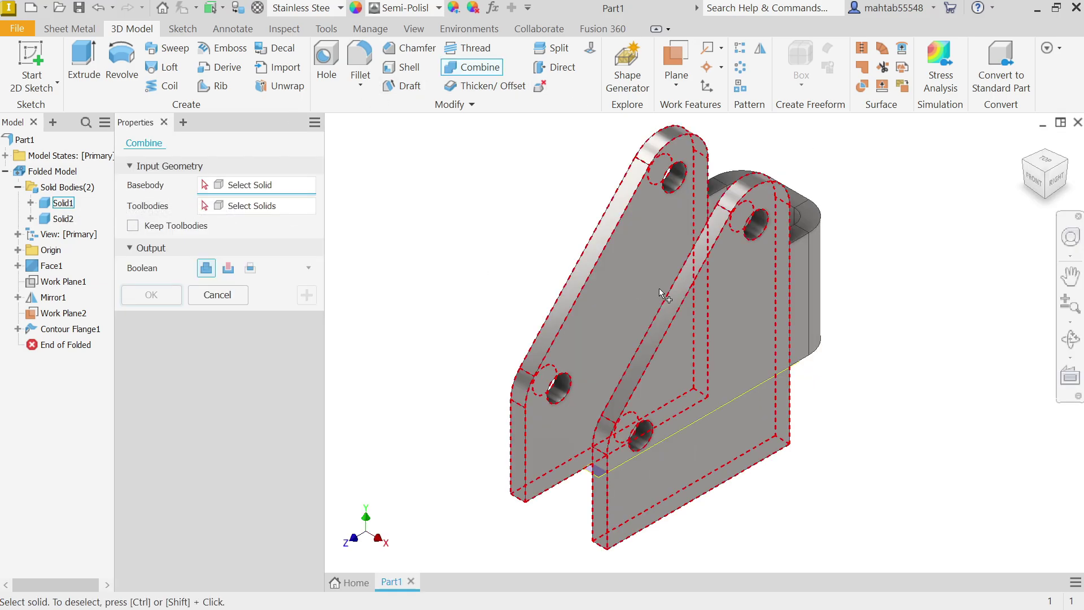
{"action": "left_click", "coordinate": [659, 288]}
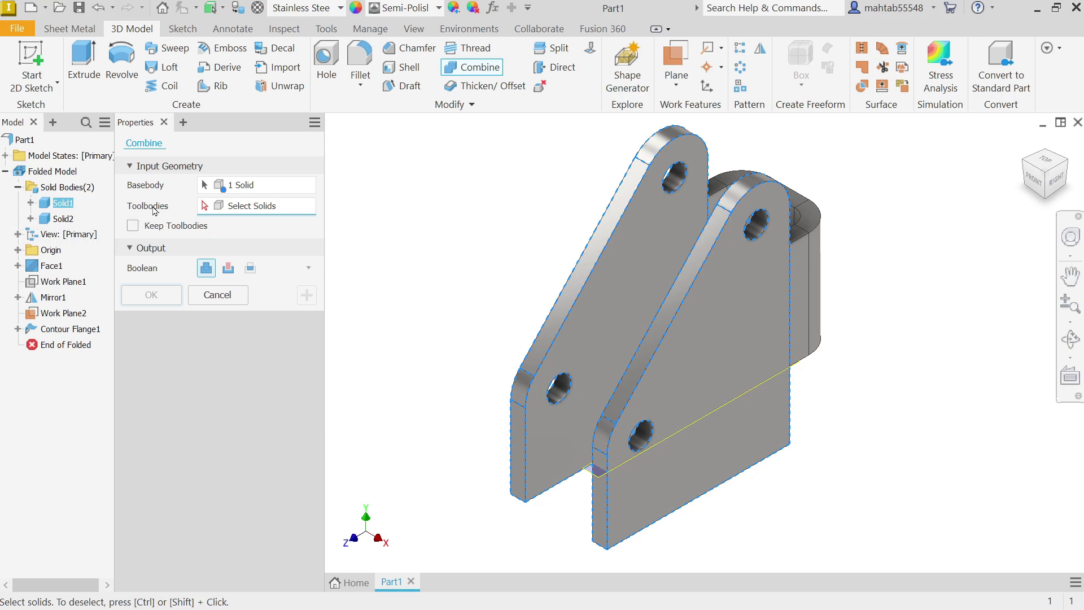
{"action": "left_click", "coordinate": [813, 268]}
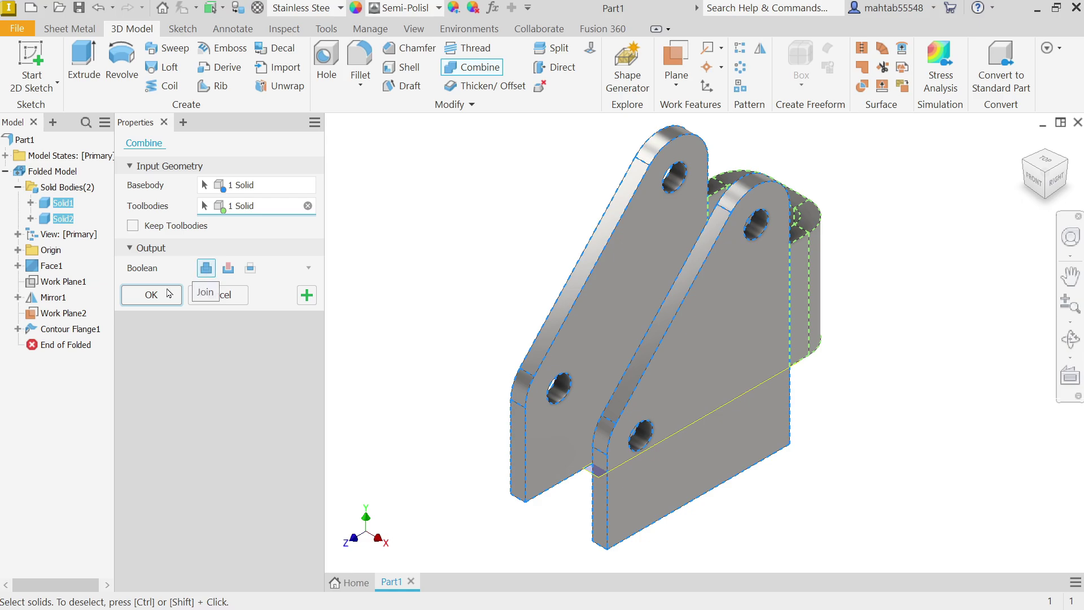
{"action": "left_click", "coordinate": [152, 296]}
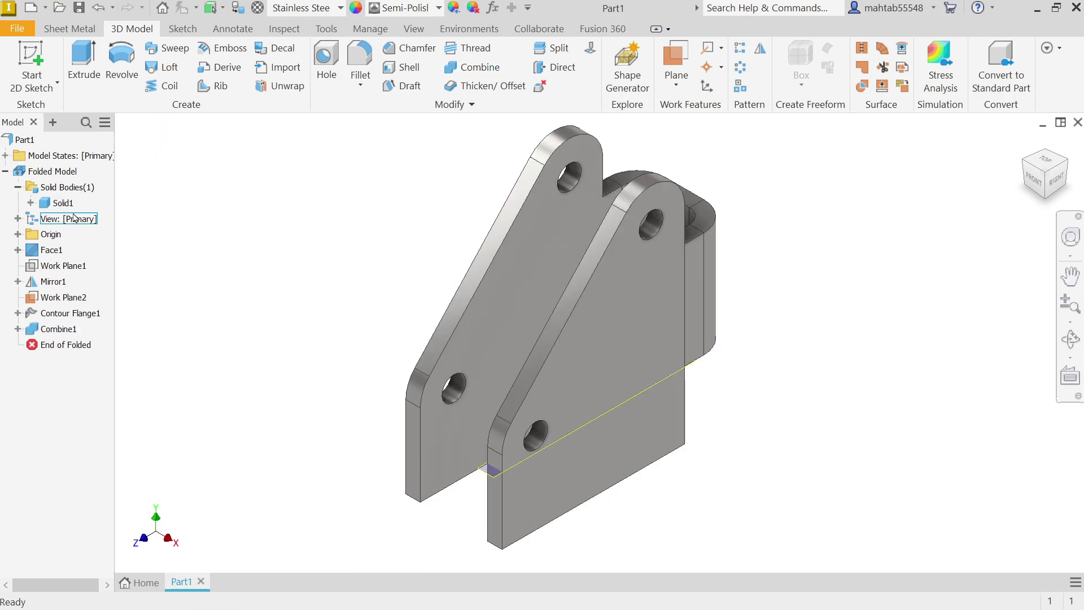
{"action": "left_click", "coordinate": [73, 203]}
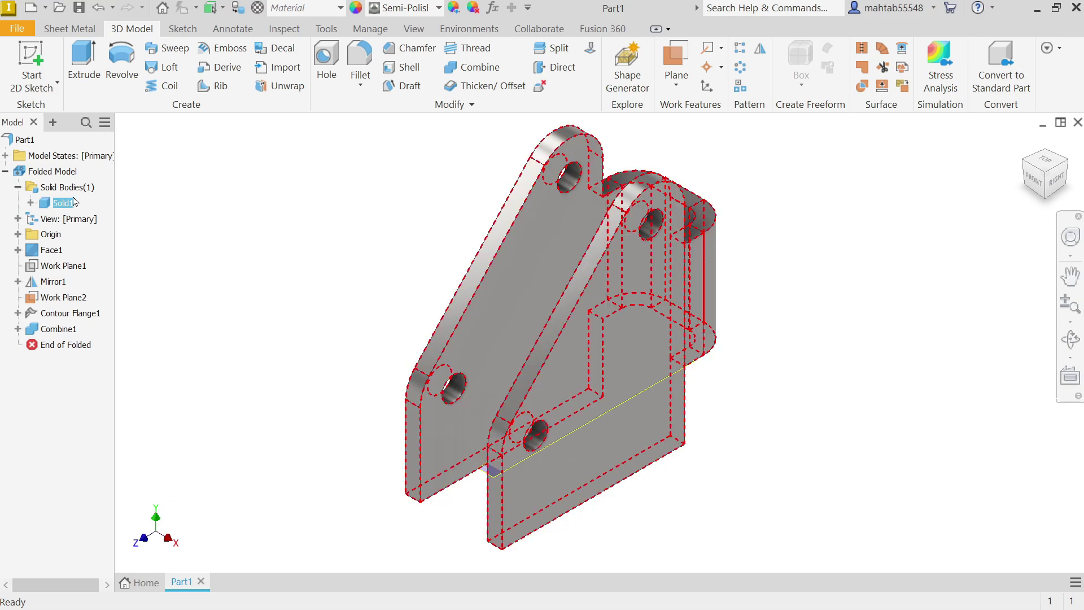
{"action": "left_click", "coordinate": [18, 187]}
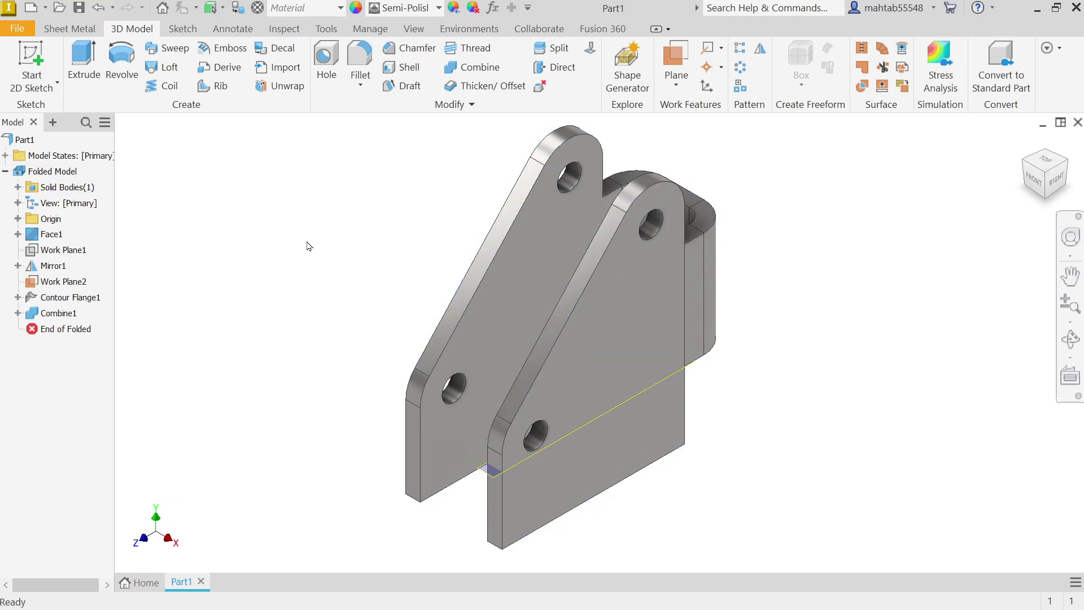
- Hide Work Plane2 in the model
{"action": "scroll", "coordinate": [308, 247], "scroll_direction": "down", "scroll_amount": 3}
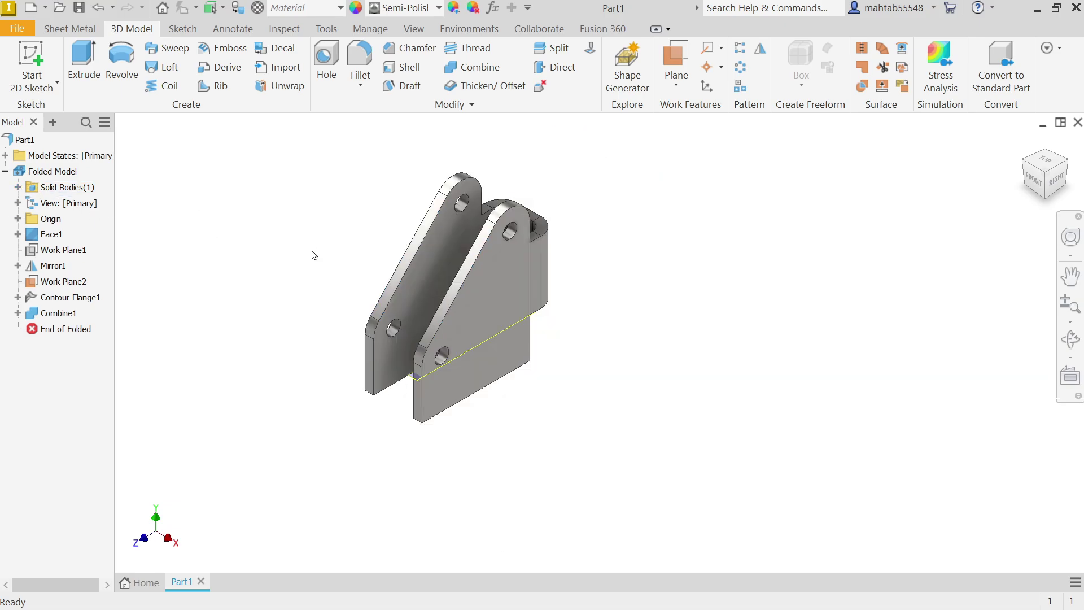
{"action": "right_click", "coordinate": [73, 287]}
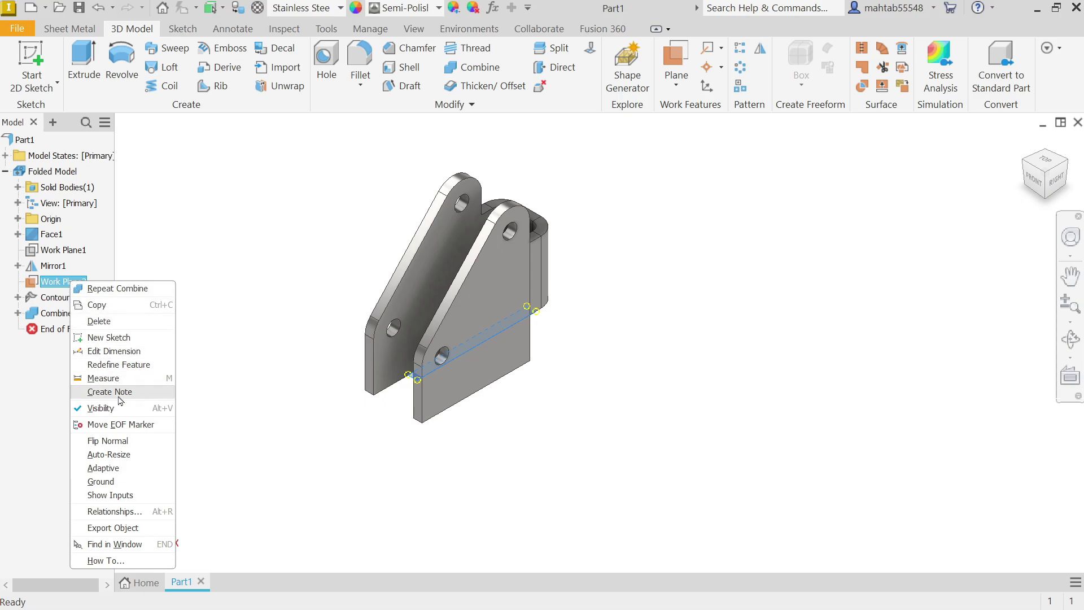
{"action": "left_click", "coordinate": [104, 408]}
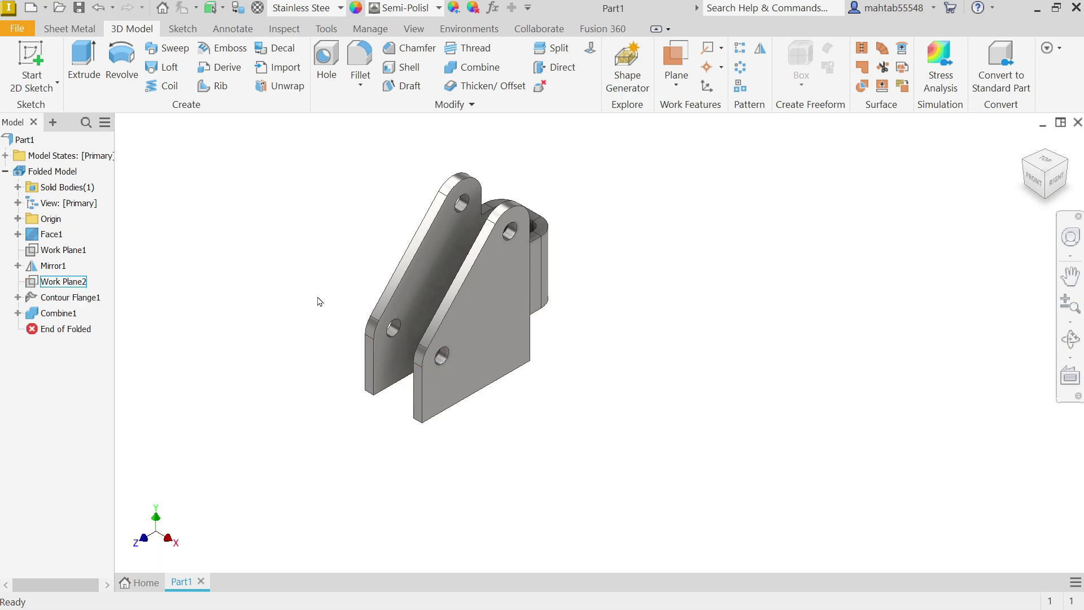
- Add a 19 mm flange at 90 degrees along the outer bottom edge of the +X side plate, bending outward
{"action": "scroll", "coordinate": [319, 301], "scroll_direction": "up", "scroll_amount": 3}
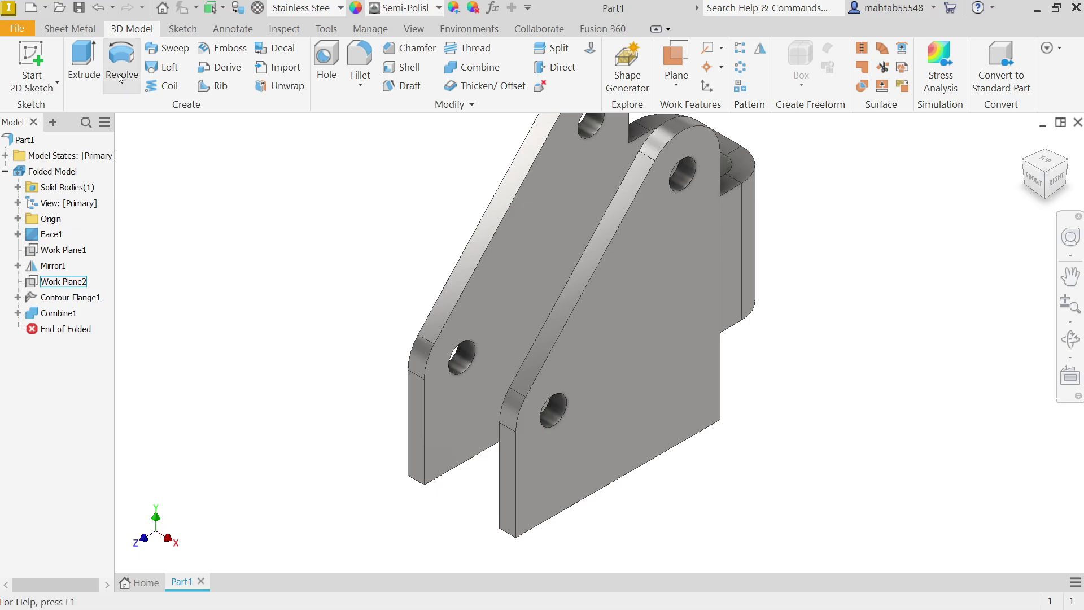
{"action": "left_click", "coordinate": [84, 29]}
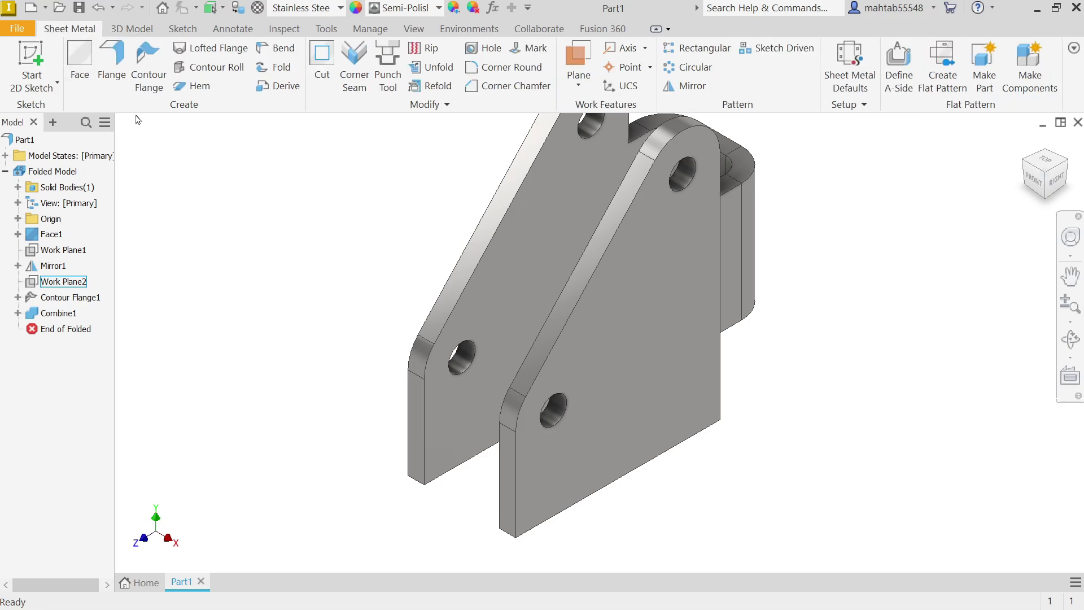
{"action": "left_click", "coordinate": [113, 68]}
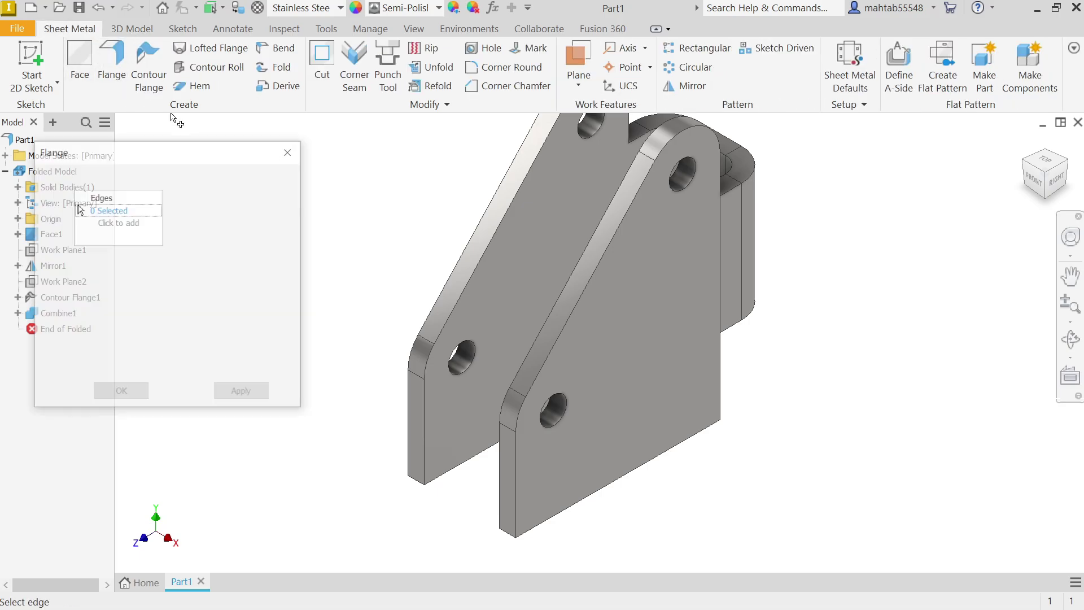
{"action": "left_click", "coordinate": [637, 480]}
{"action": "scroll", "coordinate": [638, 480], "scroll_direction": "down", "scroll_amount": 2}
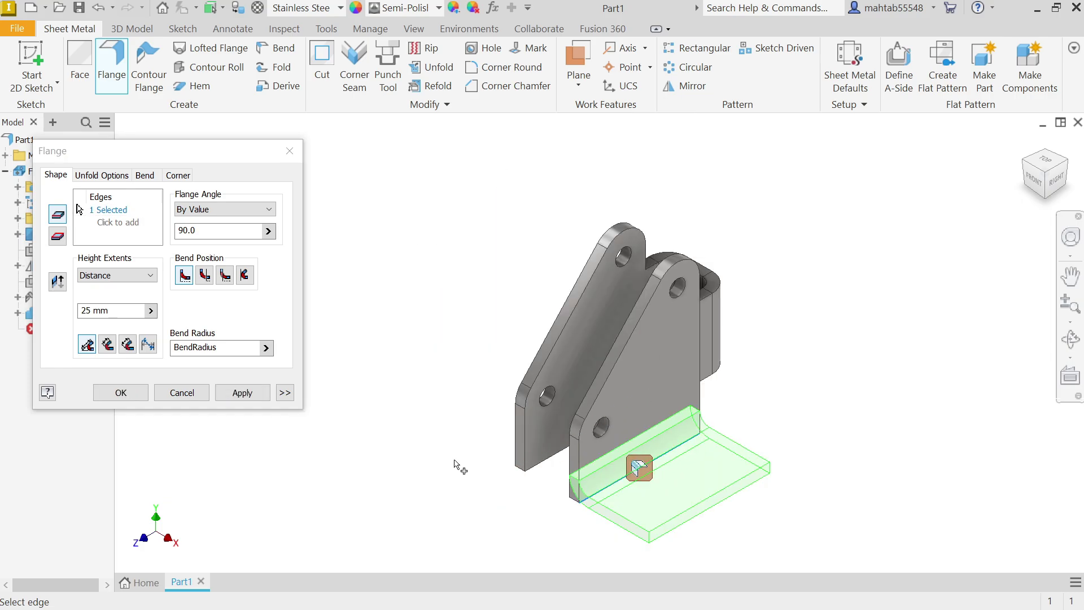
{"action": "scroll", "coordinate": [615, 511], "scroll_direction": "down", "scroll_amount": 1}
{"action": "scroll", "coordinate": [576, 516], "scroll_direction": "up", "scroll_amount": 4}
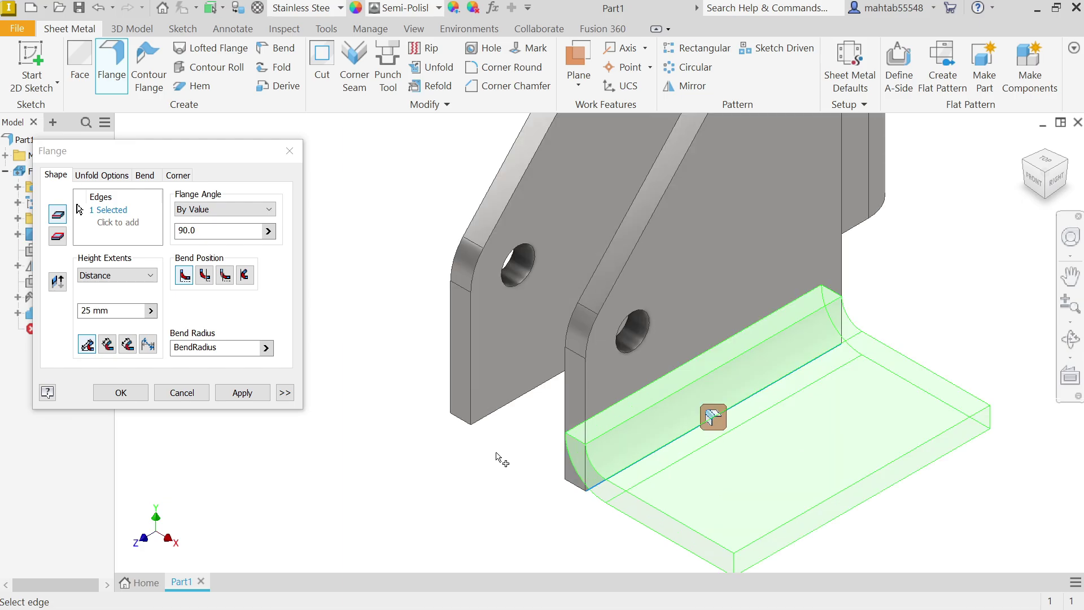
{"action": "left_click", "coordinate": [90, 310]}
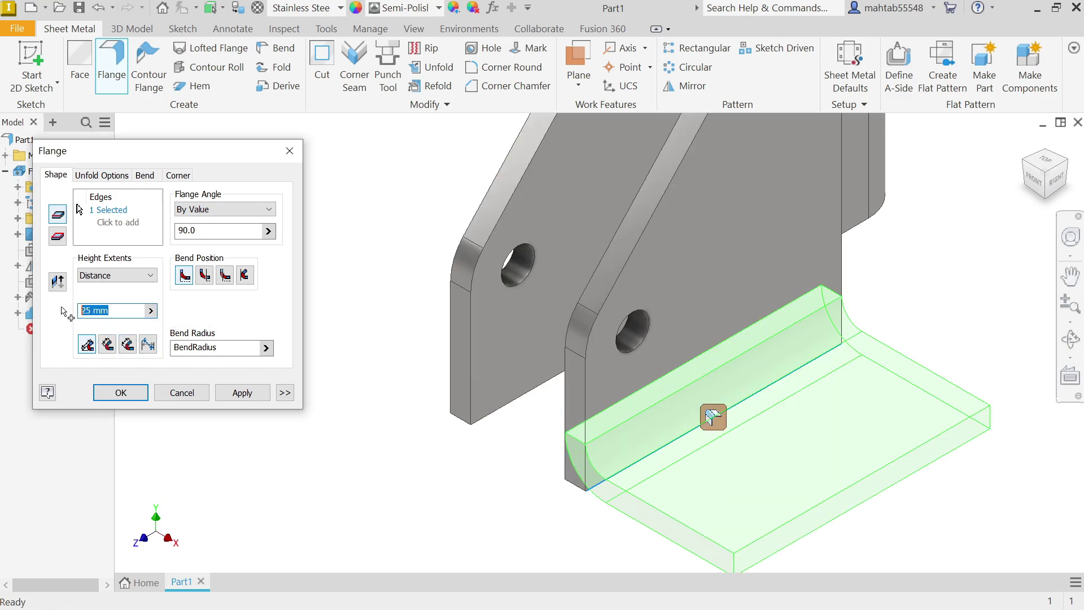
{"action": "type", "text": "19"}
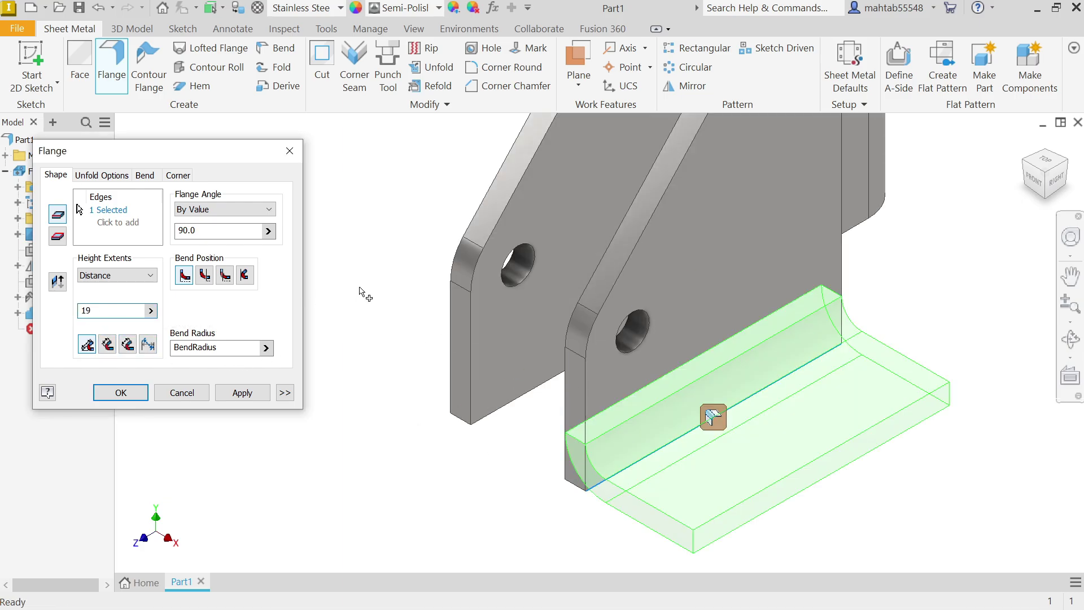
{"action": "left_click", "coordinate": [1033, 182]}
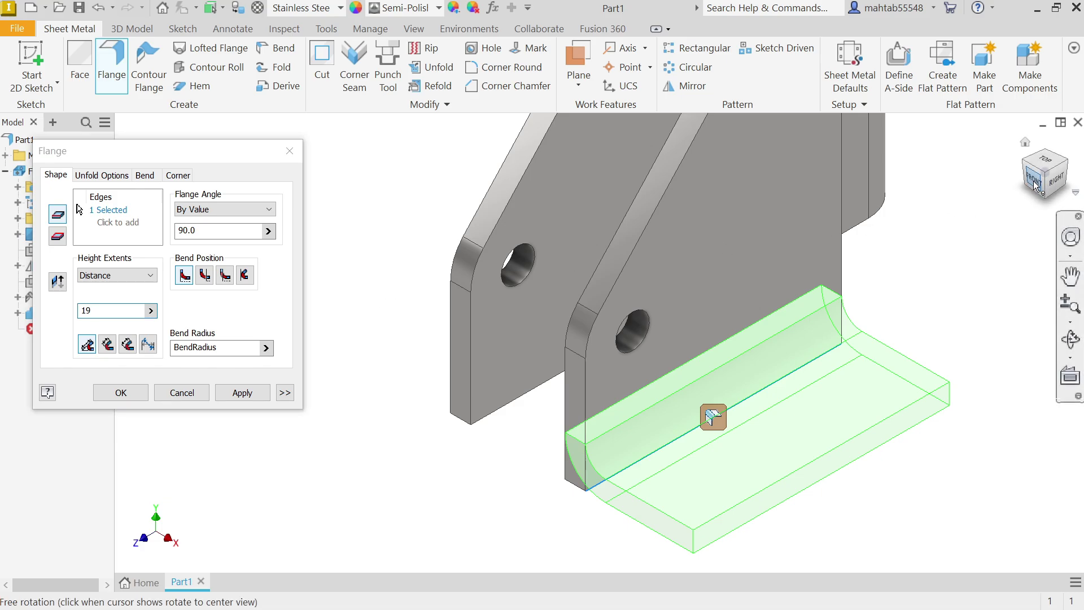
{"action": "scroll", "coordinate": [588, 426], "scroll_direction": "down", "scroll_amount": 3}
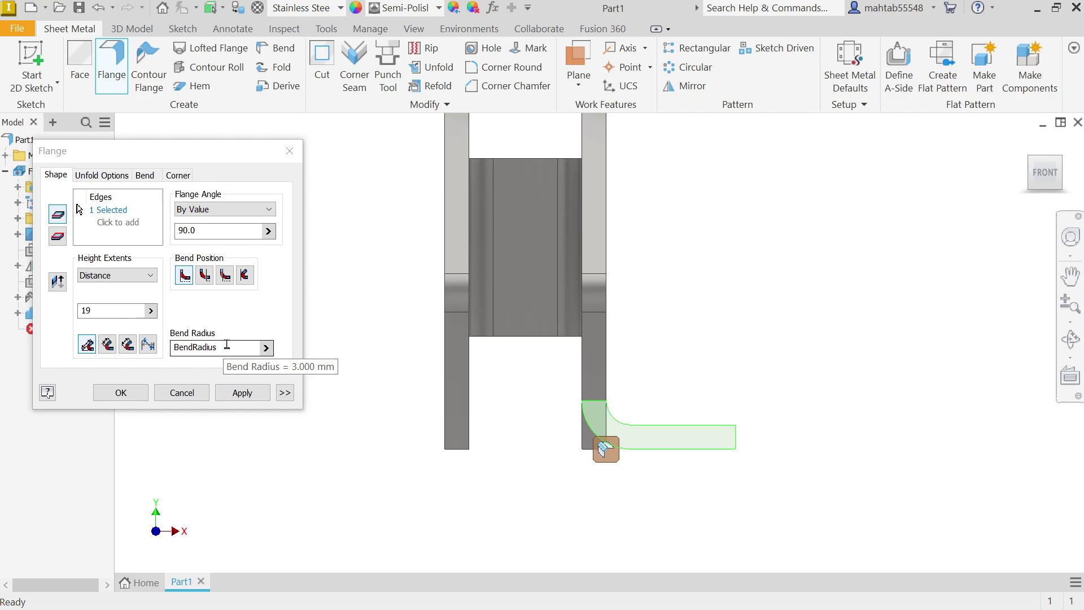
{"action": "left_click", "coordinate": [121, 394]}
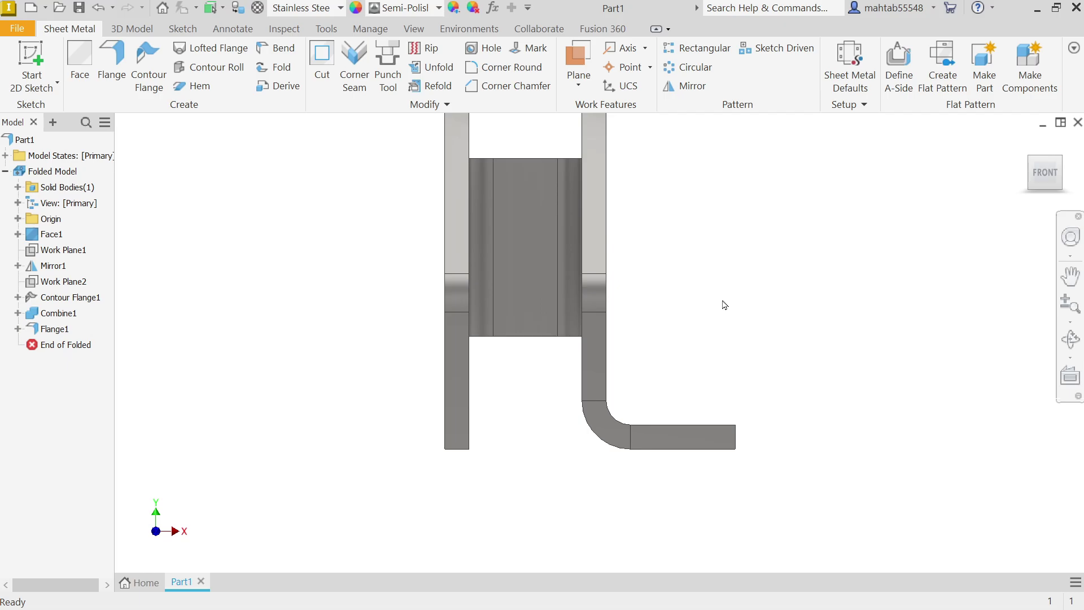
- Start a sketch on the new flange's top face and draw a 5 mm diameter circle near its back end
{"action": "middle_click_drag", "start_coordinate": [725, 305], "coordinate": [682, 327], "text": "shift"}
{"action": "left_click", "coordinate": [713, 386]}
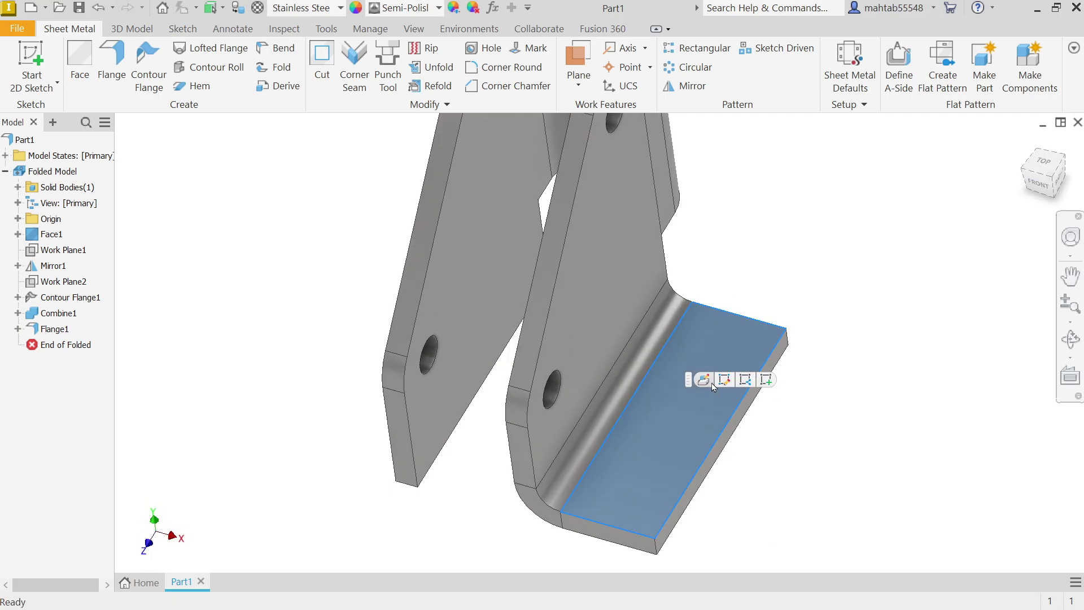
{"action": "left_click", "coordinate": [768, 382]}
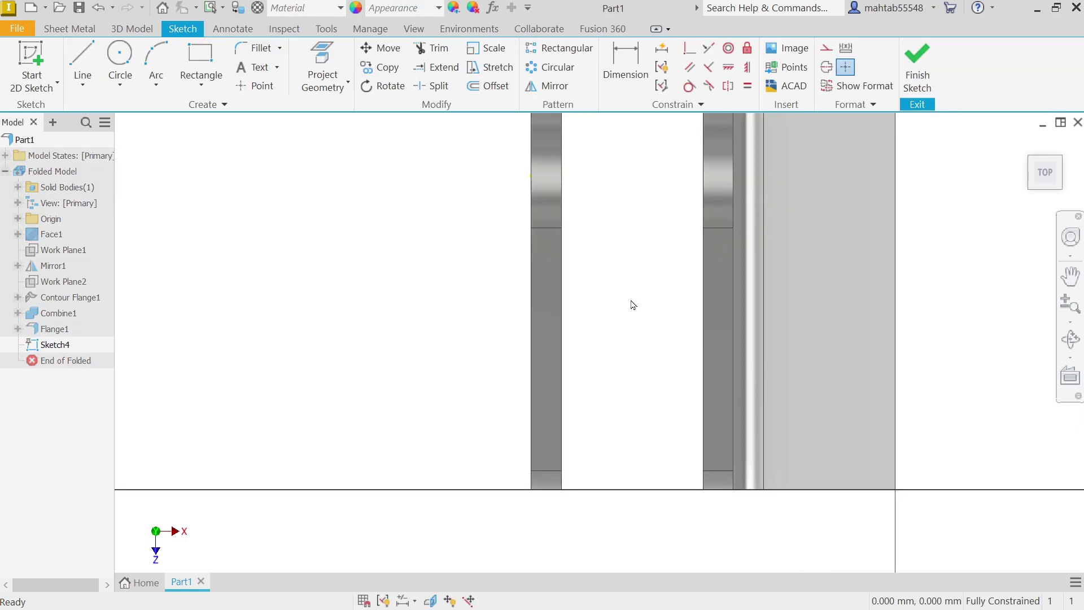
{"action": "left_click", "coordinate": [120, 57]}
{"action": "scroll", "coordinate": [671, 251], "scroll_direction": "down", "scroll_amount": 2}
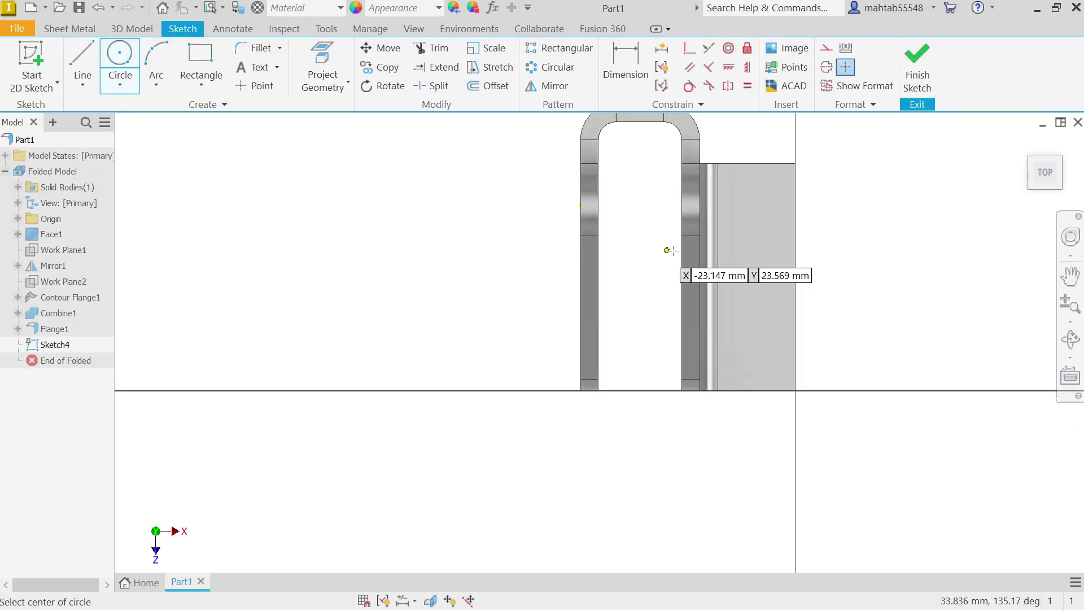
{"action": "left_click", "coordinate": [761, 194]}
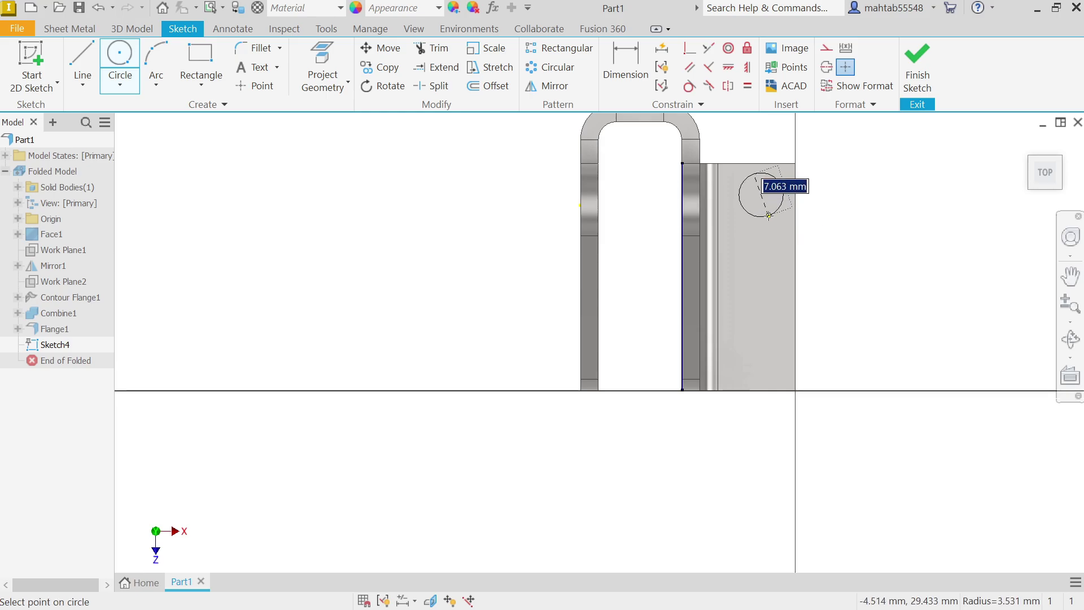
{"action": "type", "text": "5"}
{"action": "key", "text": "Return"}
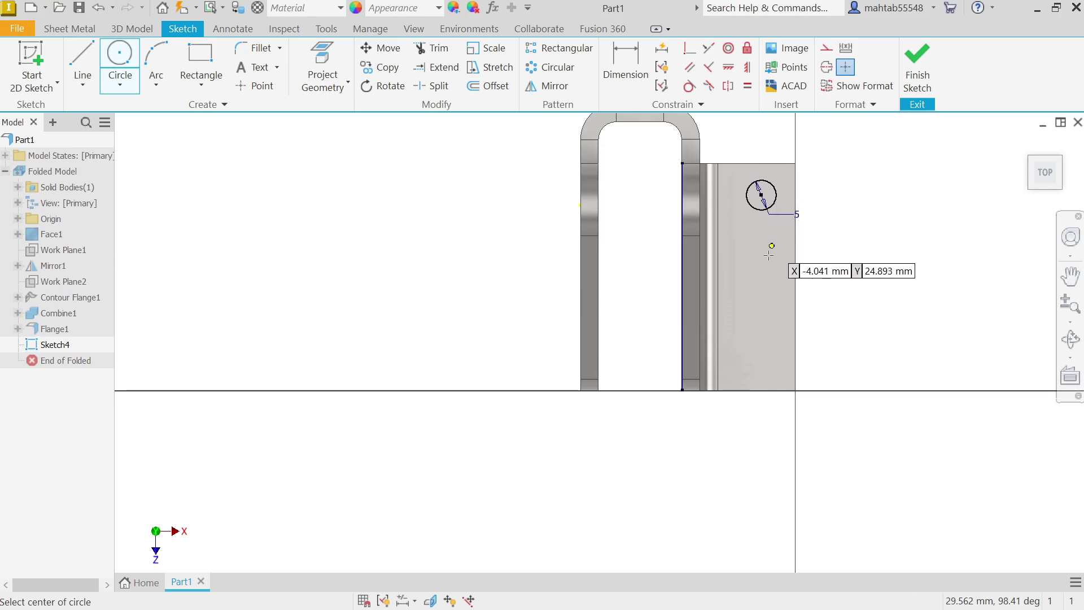
- Draw a second circle near the flange's front end and constrain it equal to the 5 mm circle
{"action": "left_click", "coordinate": [746, 342]}
{"action": "left_click", "coordinate": [768, 354]}
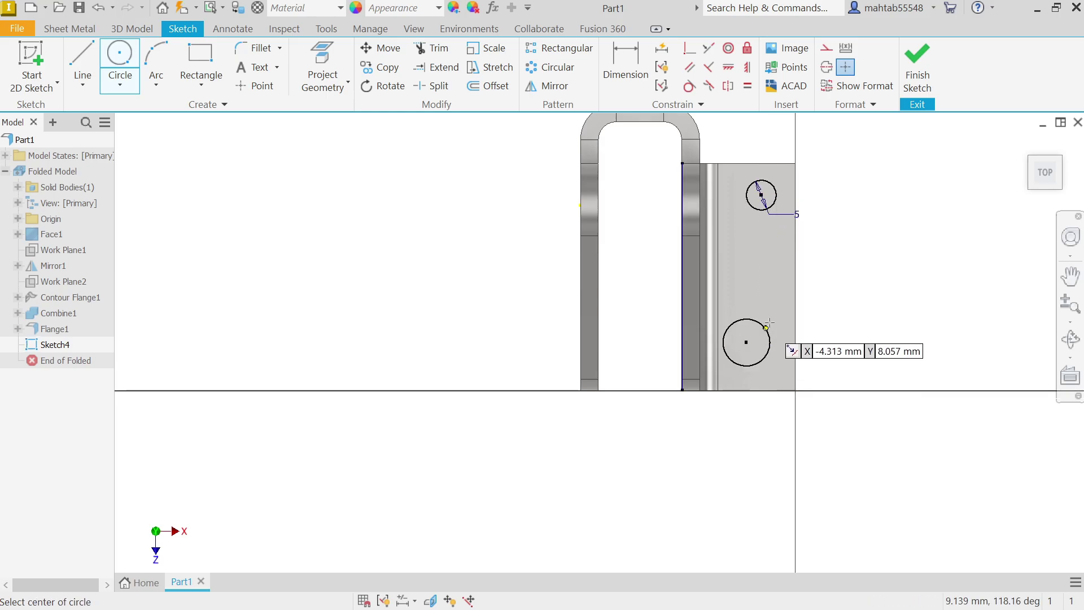
{"action": "right_click", "coordinate": [872, 271]}
{"action": "left_click", "coordinate": [935, 269]}
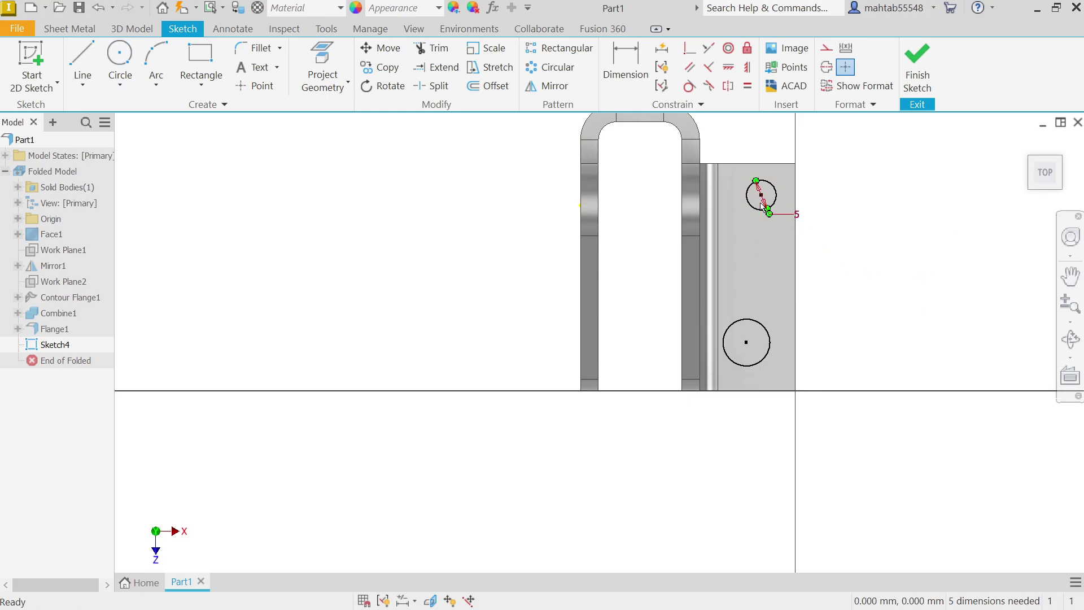
{"action": "left_click", "coordinate": [747, 86]}
{"action": "left_click", "coordinate": [776, 197]}
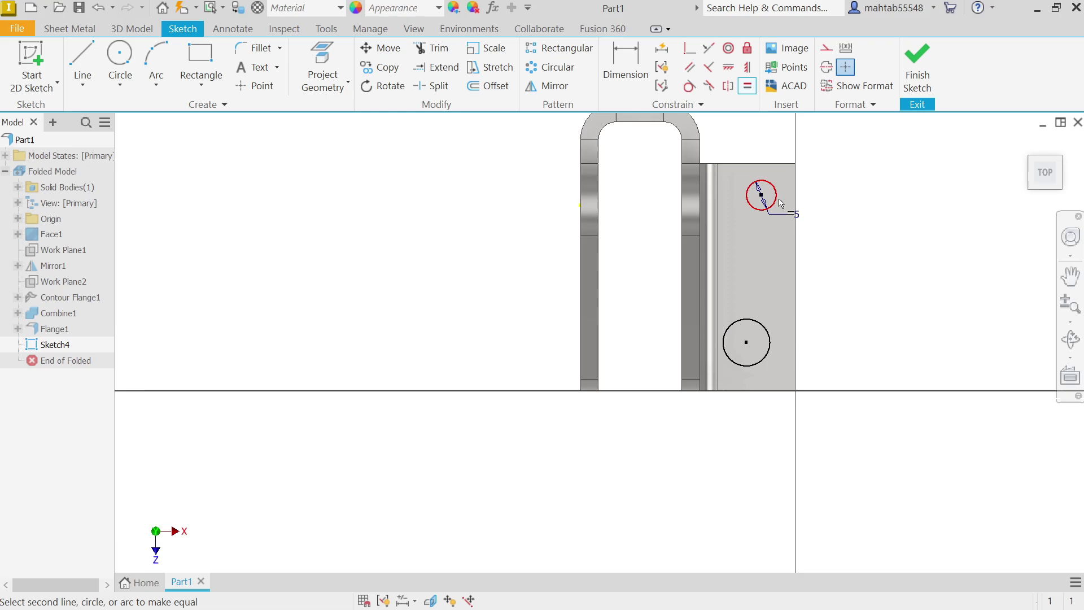
{"action": "left_click", "coordinate": [770, 339]}
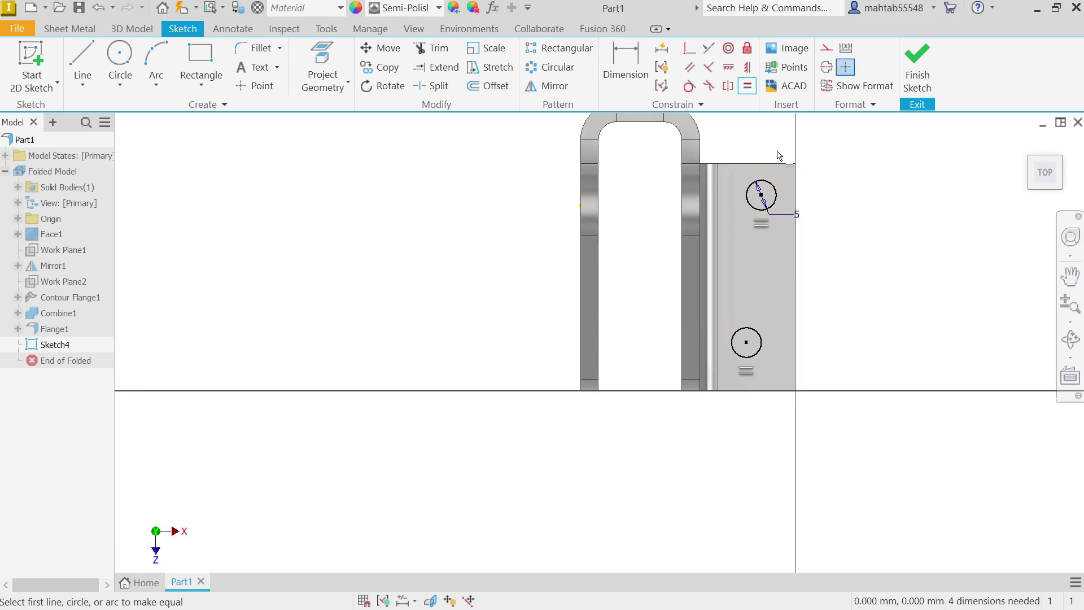
- Align the centers of the two circles with a Vertical constraint
{"action": "left_click", "coordinate": [729, 68]}
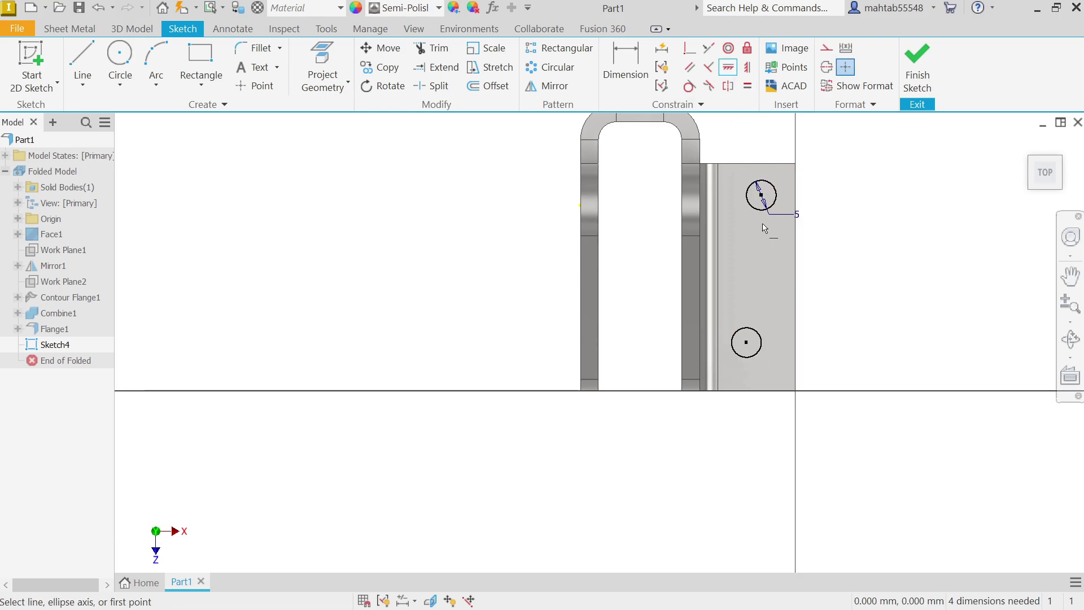
{"action": "left_click", "coordinate": [747, 67]}
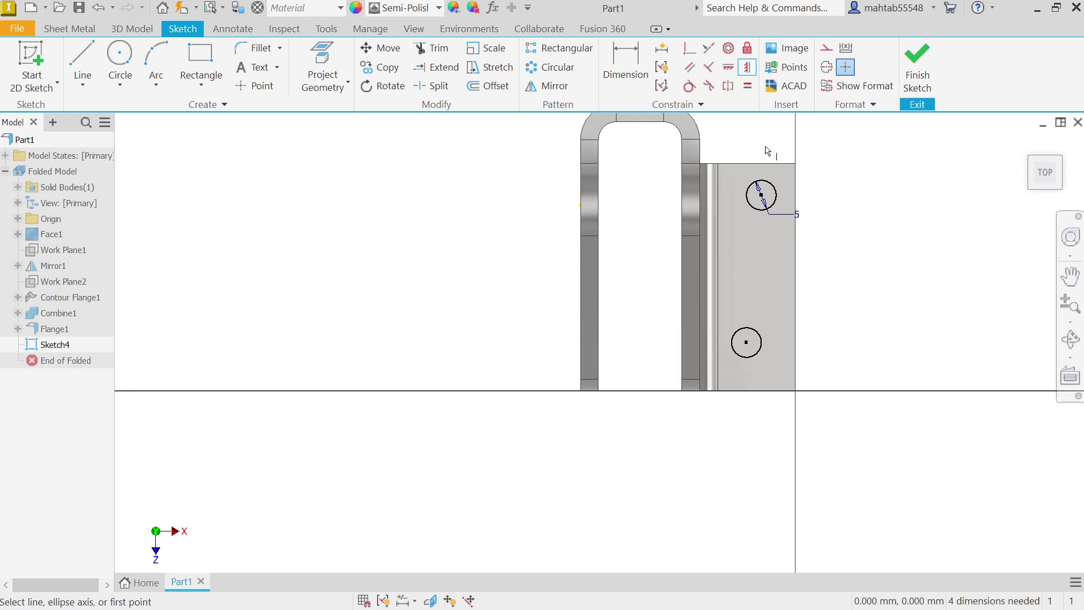
{"action": "left_click", "coordinate": [762, 196]}
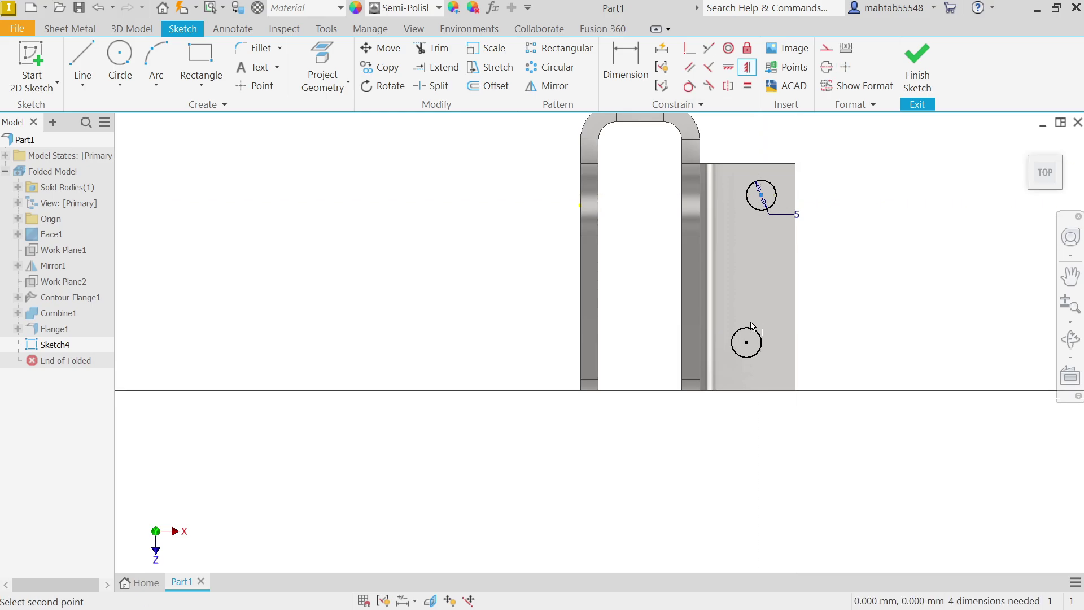
{"action": "left_click", "coordinate": [746, 344]}
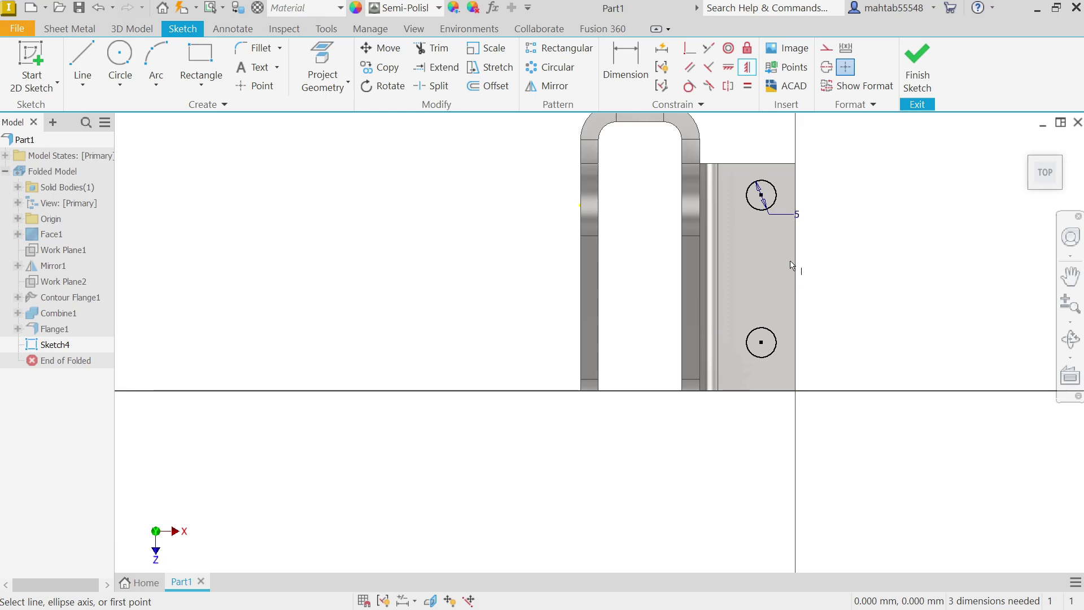
{"action": "key", "text": "Escape"}
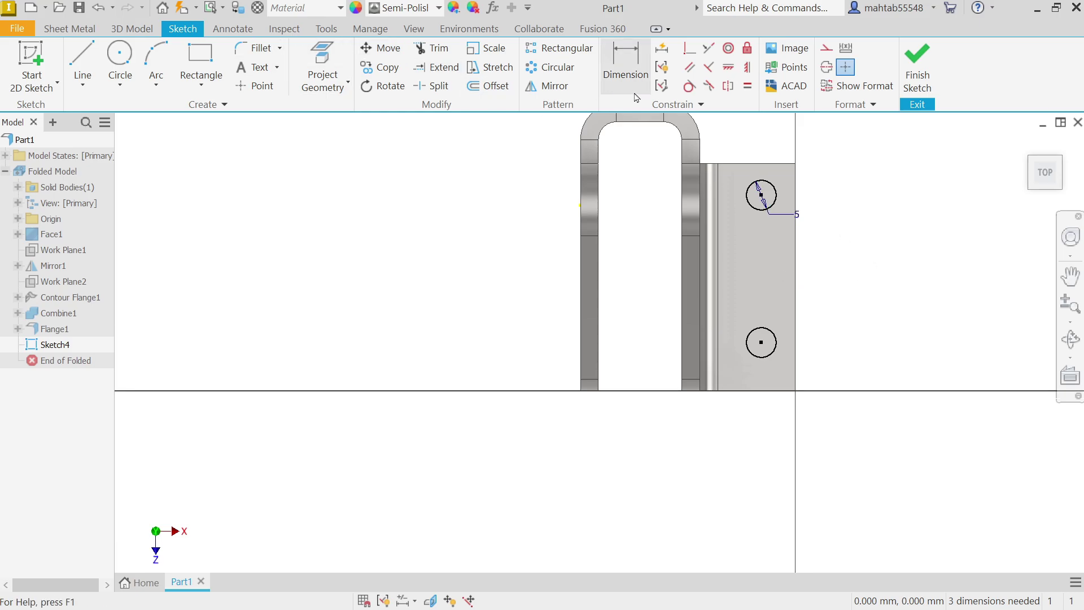
- Dimension the spacing between the two circle centers to 24 mm
{"action": "left_click", "coordinate": [631, 77]}
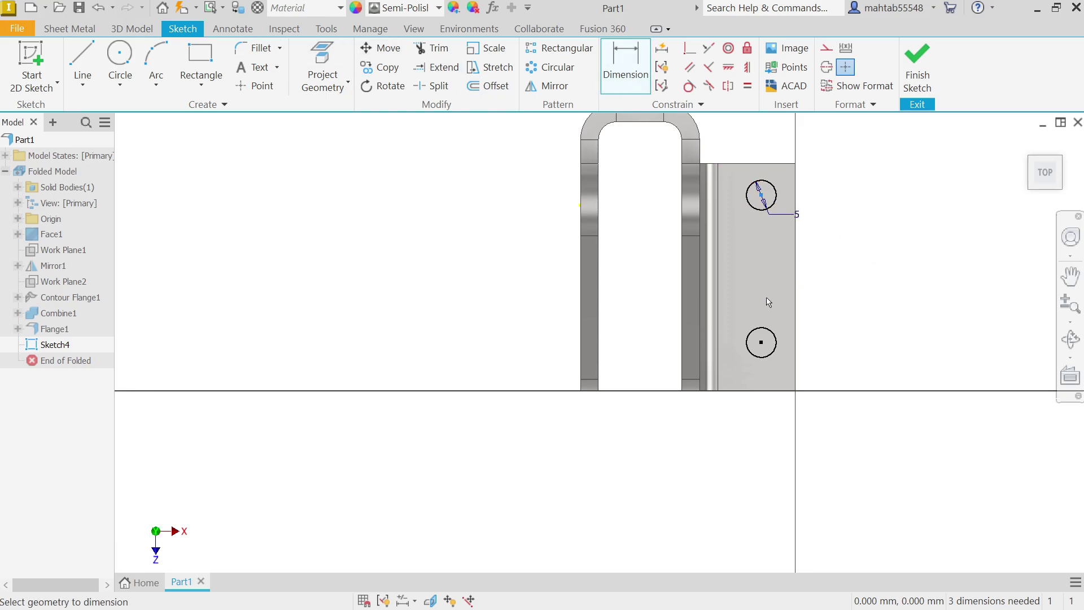
{"action": "left_click", "coordinate": [765, 345]}
{"action": "left_click", "coordinate": [803, 263]}
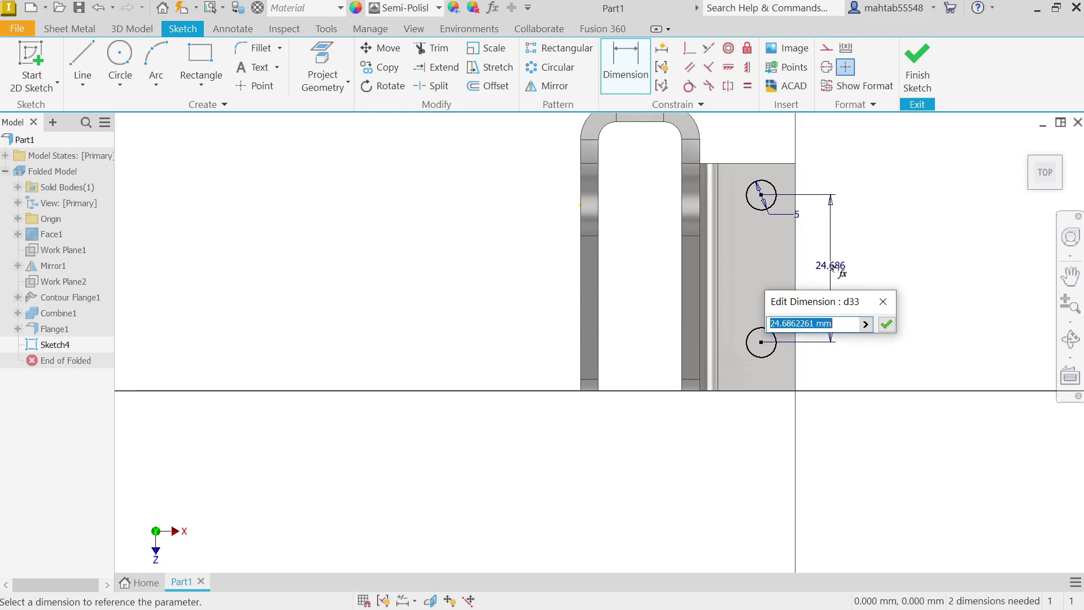
{"action": "type", "text": "24"}
{"action": "left_click", "coordinate": [886, 324]}
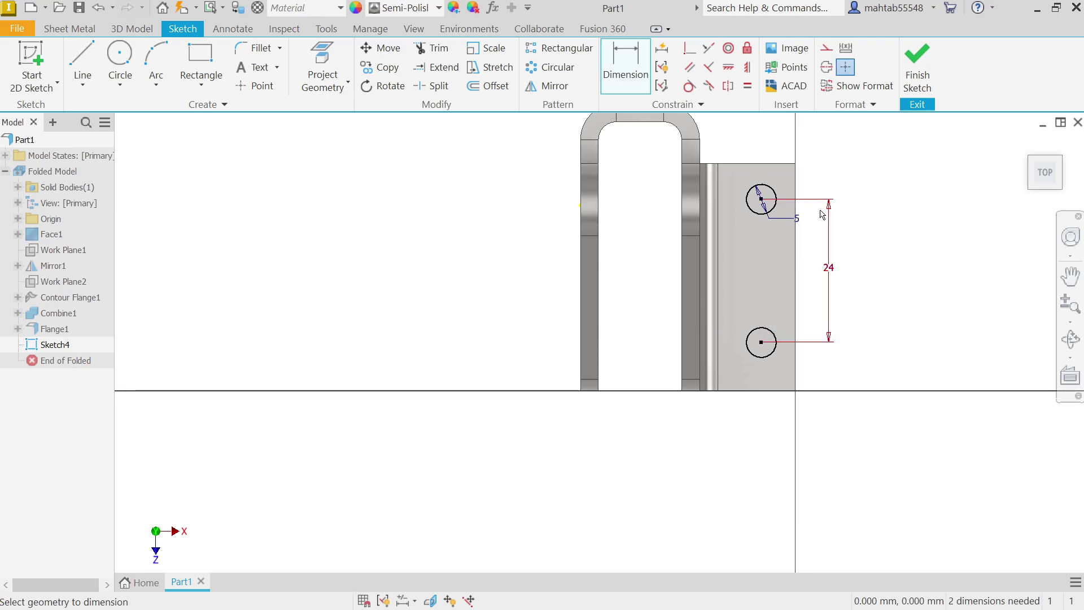
- Dimension the back circle's center 13 mm from the inner face edge of the +X side plate
{"action": "scroll", "coordinate": [765, 192], "scroll_direction": "up", "scroll_amount": 3}
{"action": "left_click", "coordinate": [748, 218]}
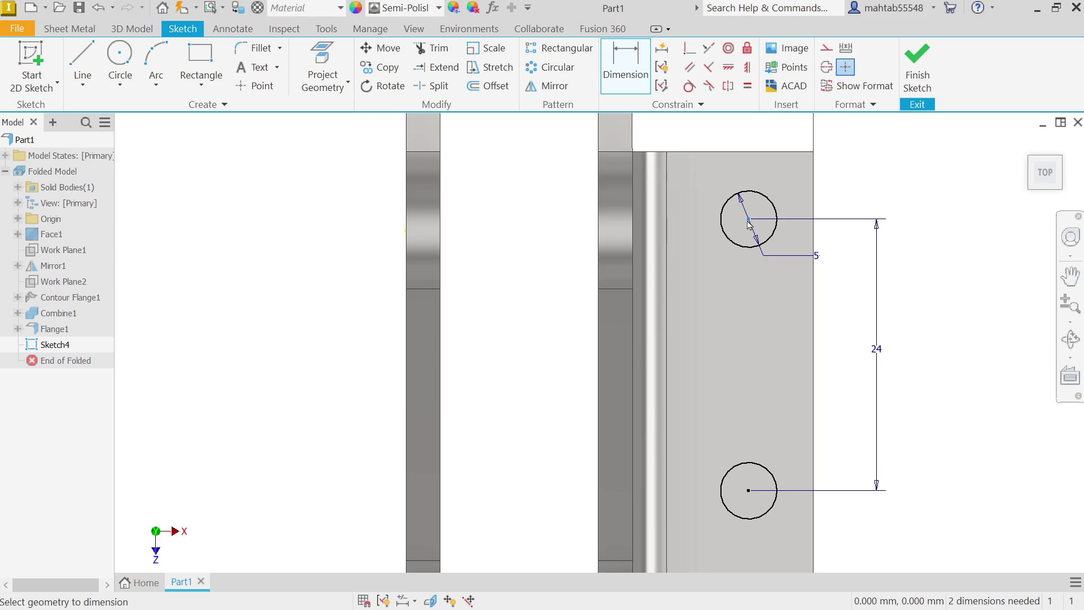
{"action": "left_click", "coordinate": [600, 228]}
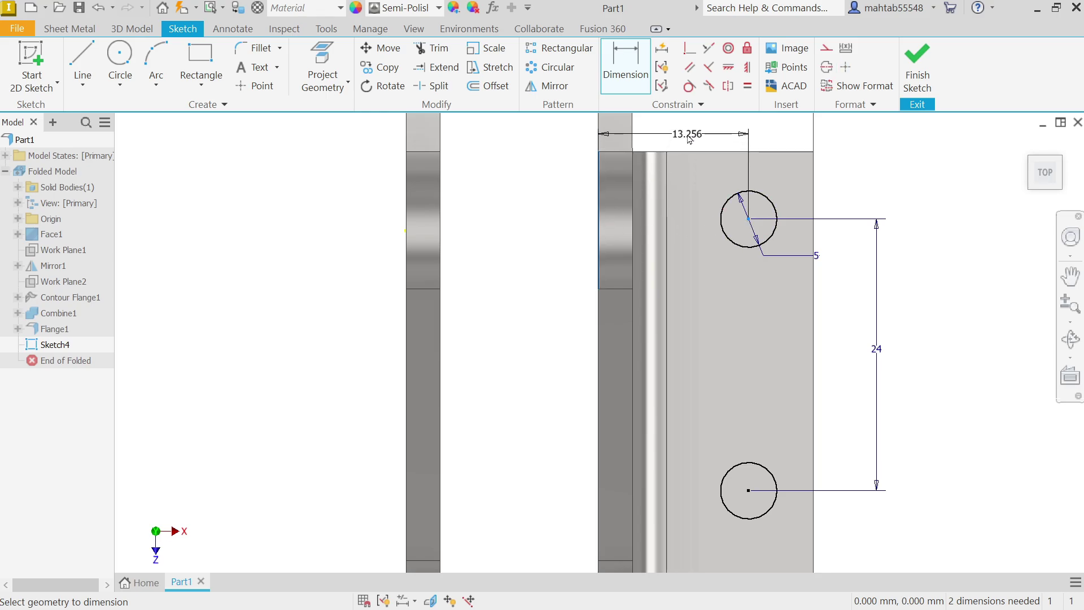
{"action": "left_click", "coordinate": [685, 142]}
{"action": "type", "text": "13"}
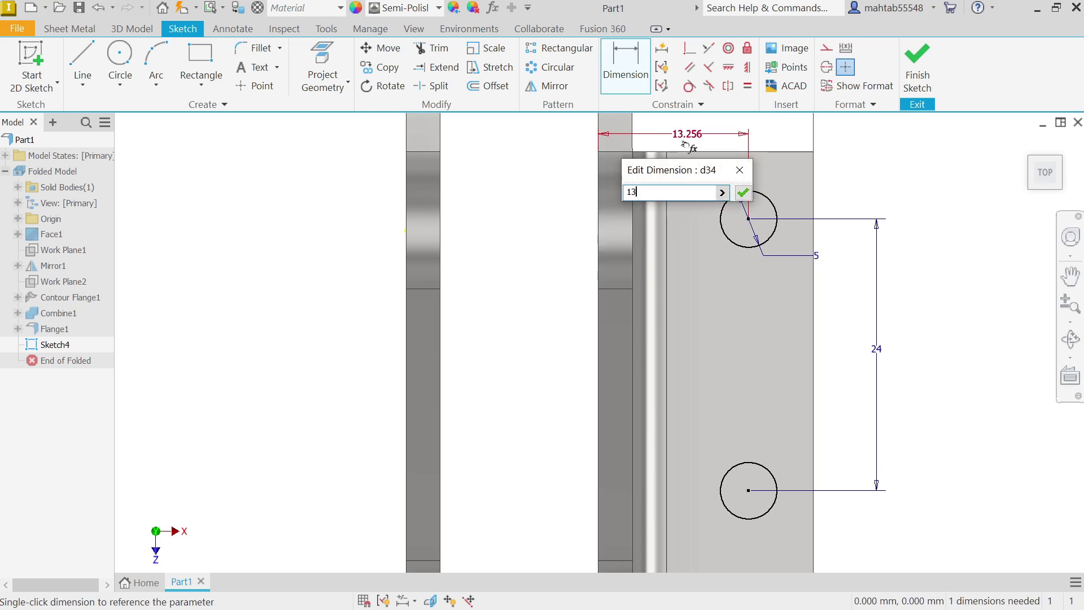
{"action": "left_click", "coordinate": [743, 193]}
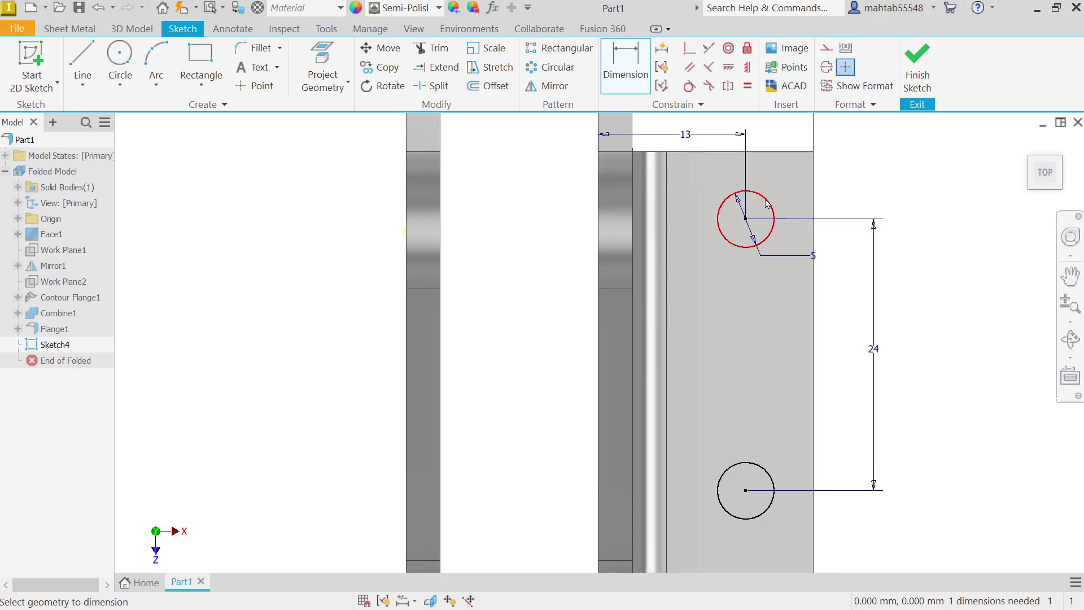
- Dimension the back circle's center 6 mm from the flange's back edge and finish the sketch
{"action": "left_click", "coordinate": [769, 203]}
{"action": "left_click", "coordinate": [775, 152]}
{"action": "left_click", "coordinate": [841, 185]}
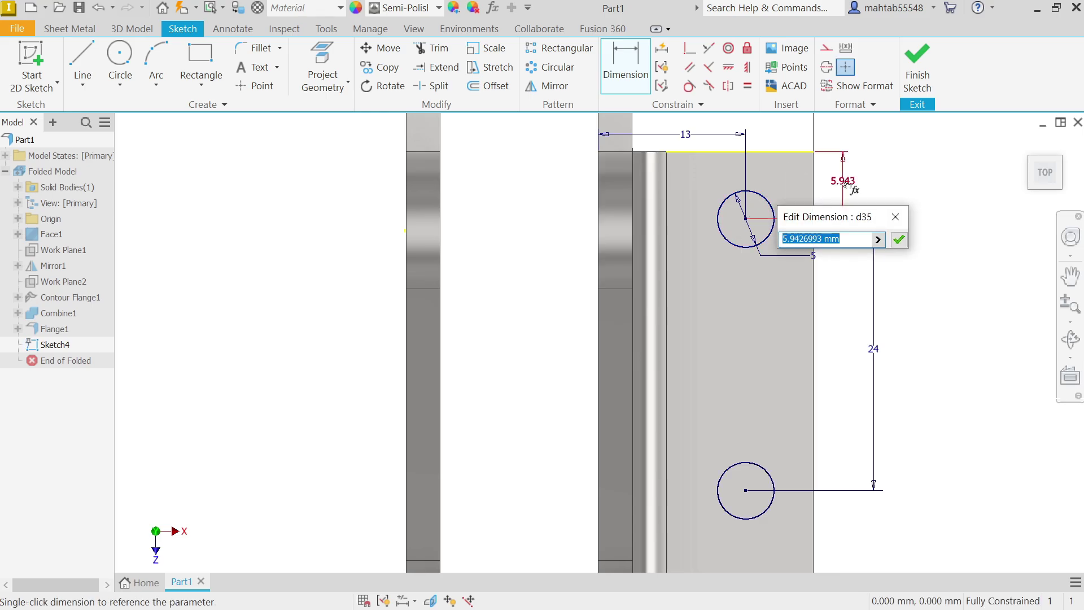
{"action": "type", "text": "6"}
{"action": "key", "text": "Return"}
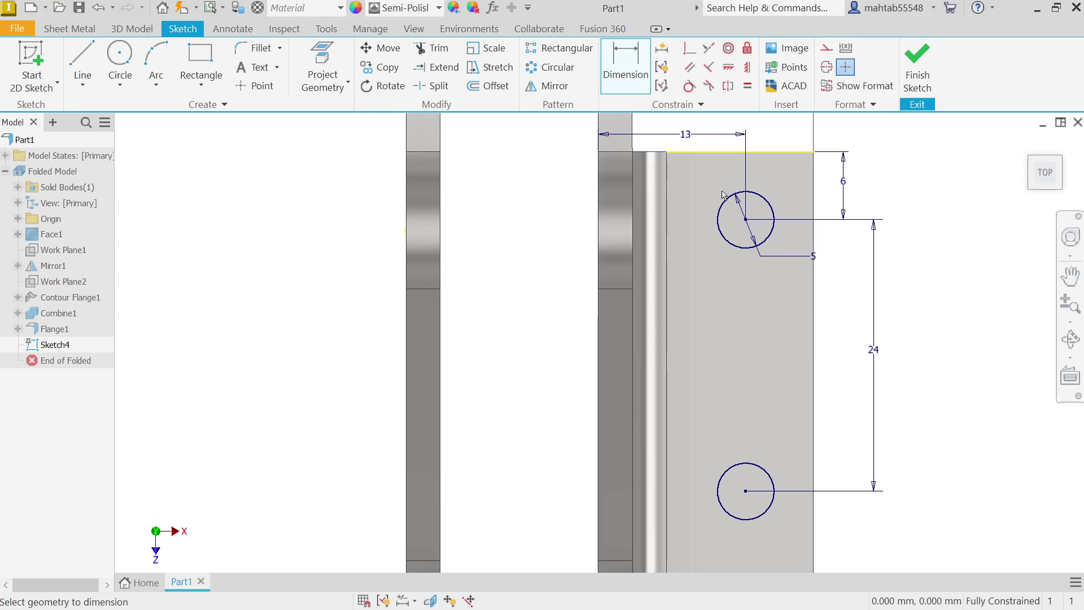
{"action": "left_click", "coordinate": [1029, 148]}
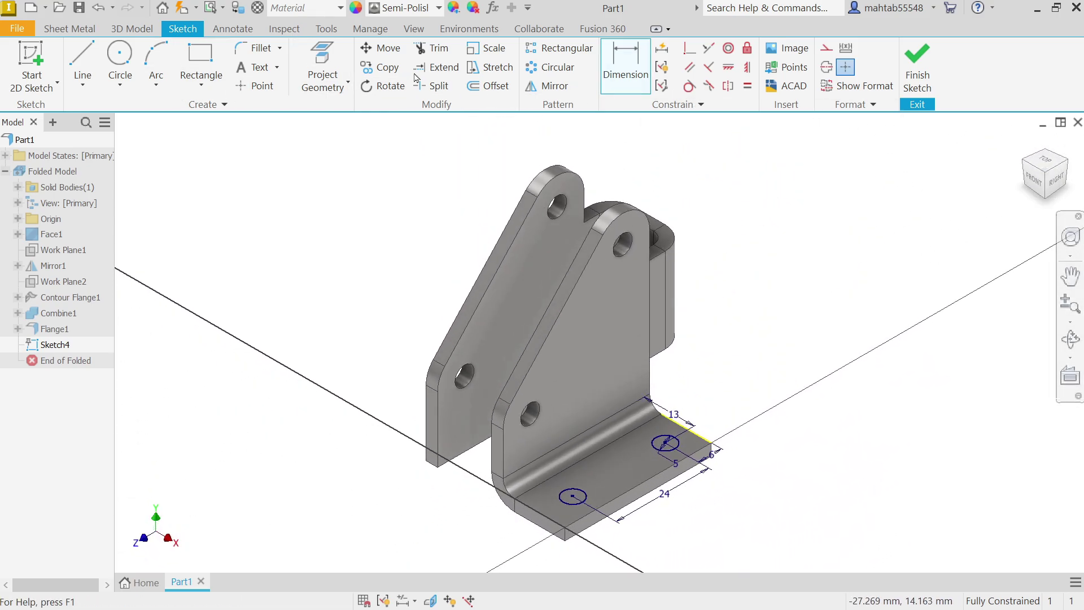
{"action": "left_click", "coordinate": [915, 79]}
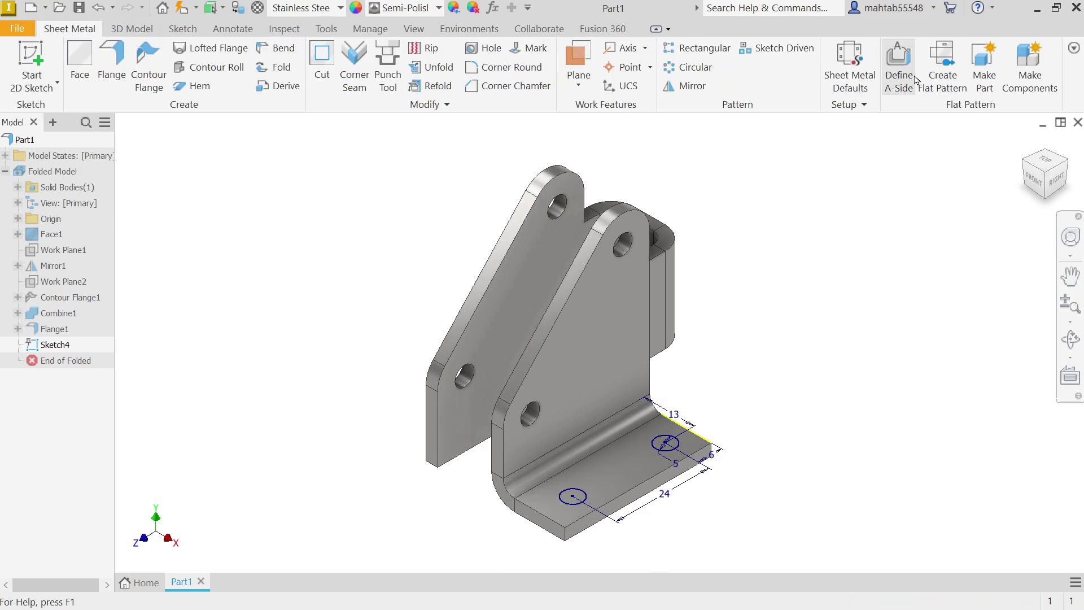
- Cut both circle profiles down through the bottom flange, using a distance extent equal to the sheet Thickness
{"action": "left_click", "coordinate": [321, 62]}
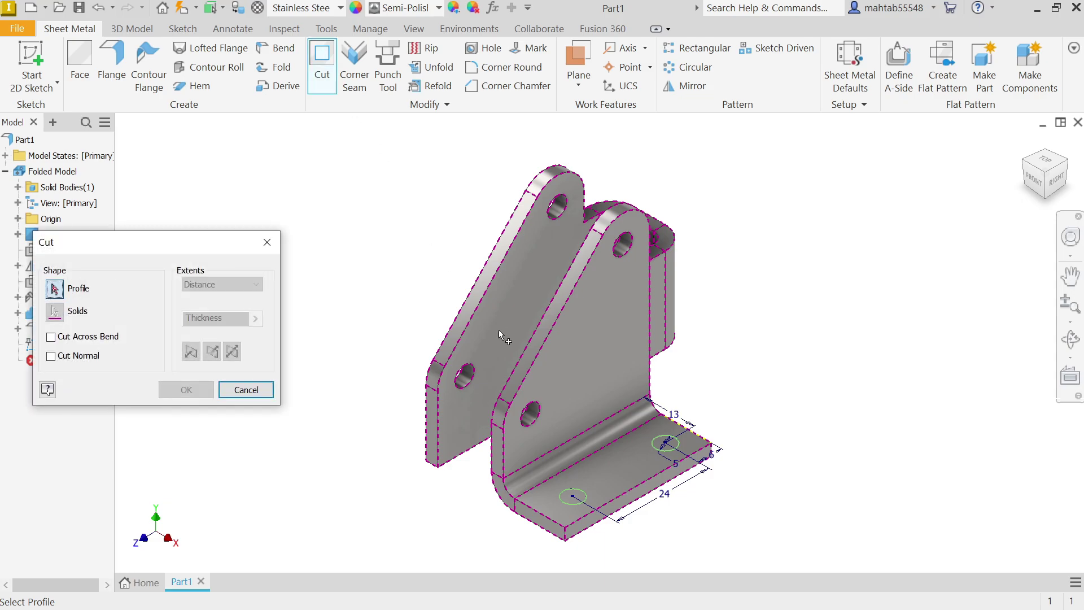
{"action": "scroll", "coordinate": [607, 531], "scroll_direction": "down", "scroll_amount": 5}
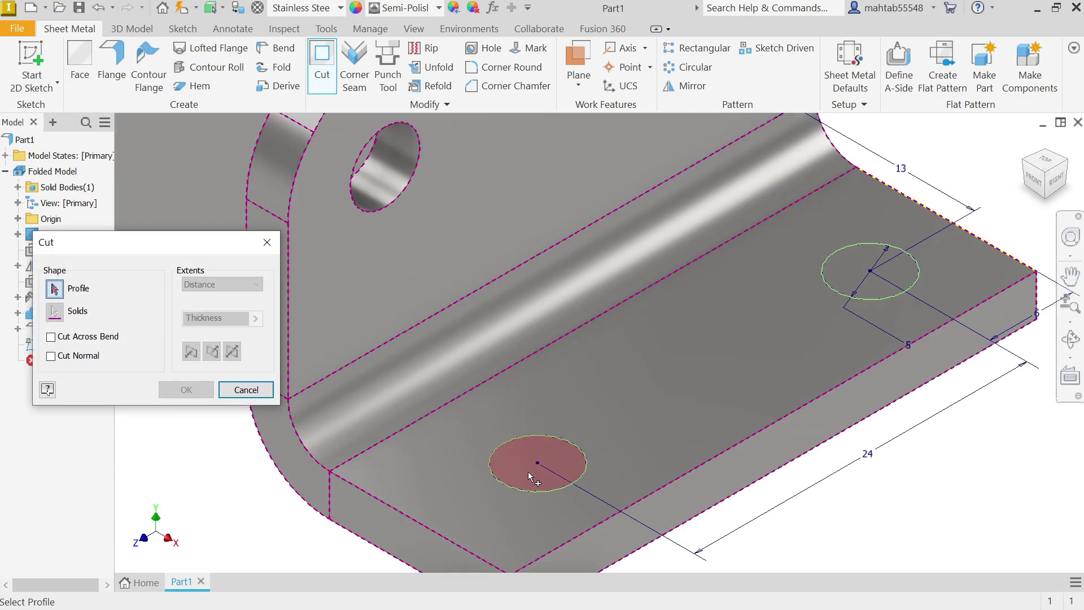
{"action": "left_click", "coordinate": [531, 477]}
{"action": "left_click", "coordinate": [879, 293]}
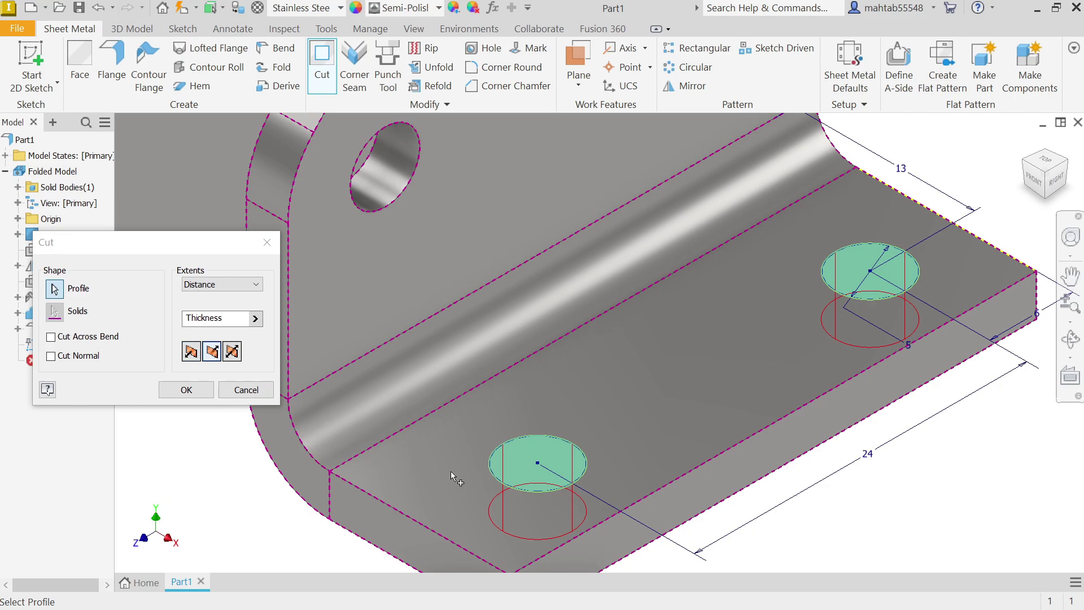
{"action": "left_click", "coordinate": [209, 285]}
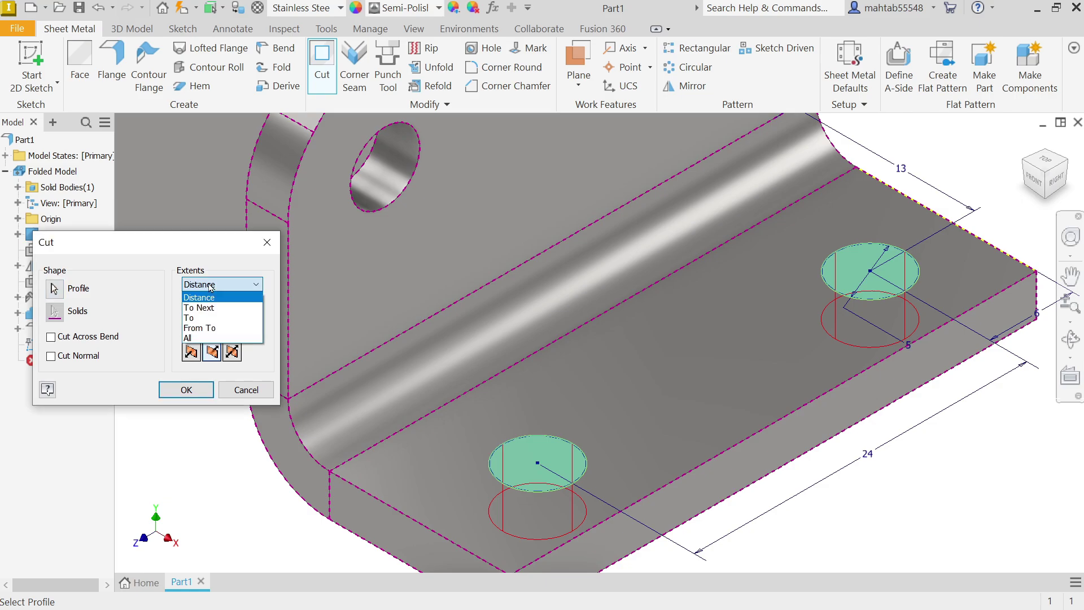
{"action": "left_click", "coordinate": [209, 285]}
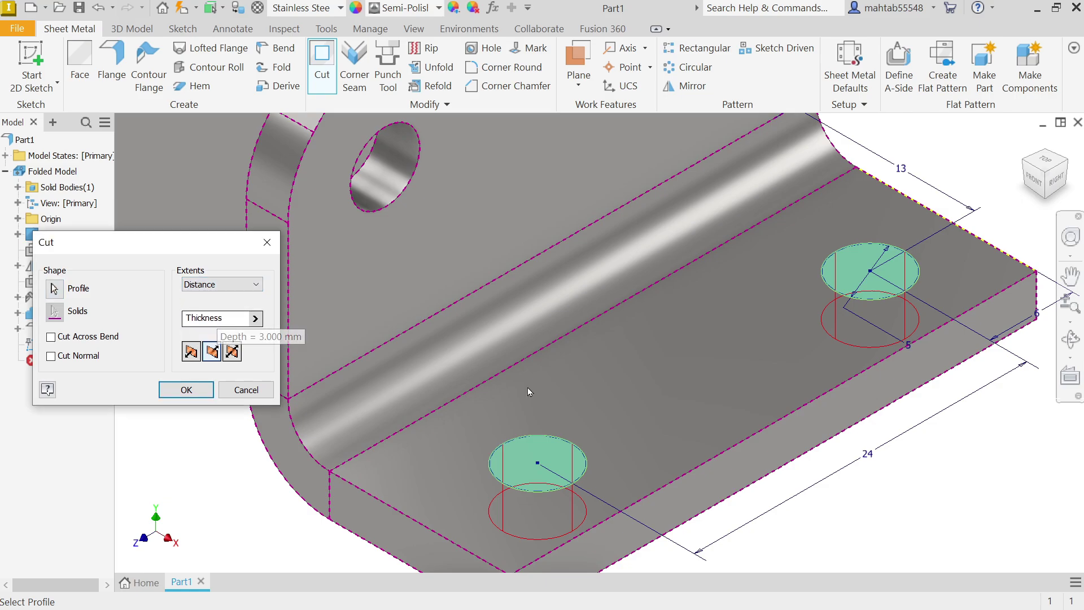
{"action": "left_click_drag", "start_coordinate": [246, 318], "coordinate": [188, 320]}
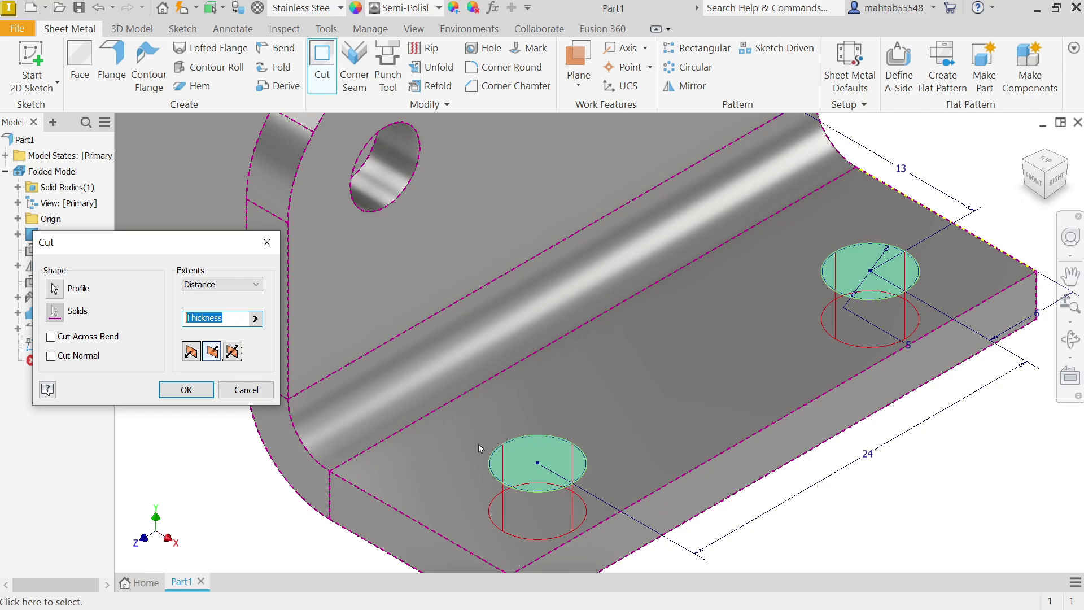
{"action": "left_click", "coordinate": [218, 357]}
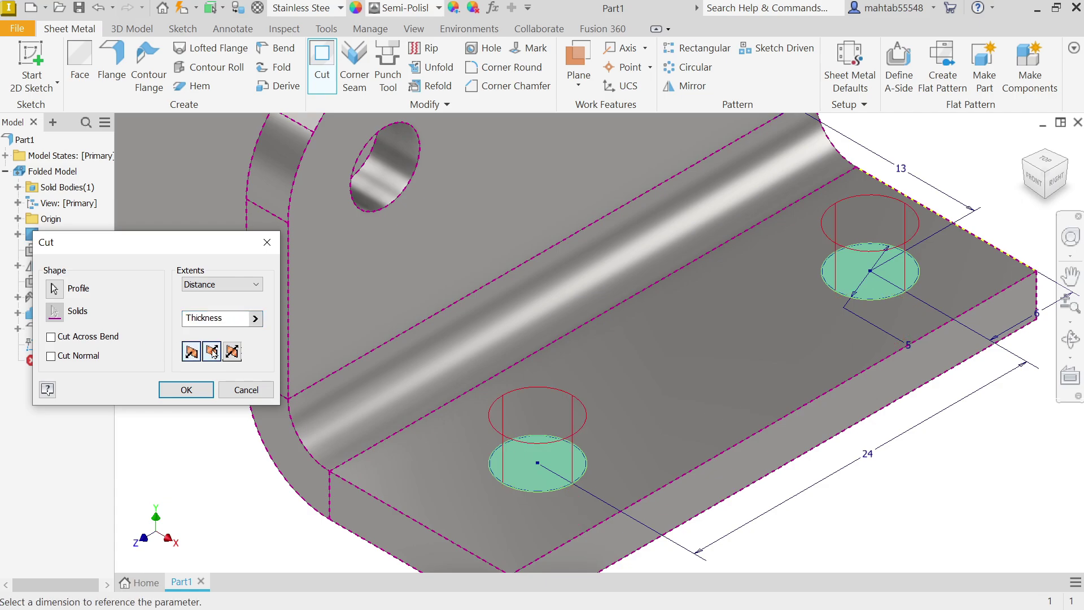
{"action": "left_click", "coordinate": [185, 390]}
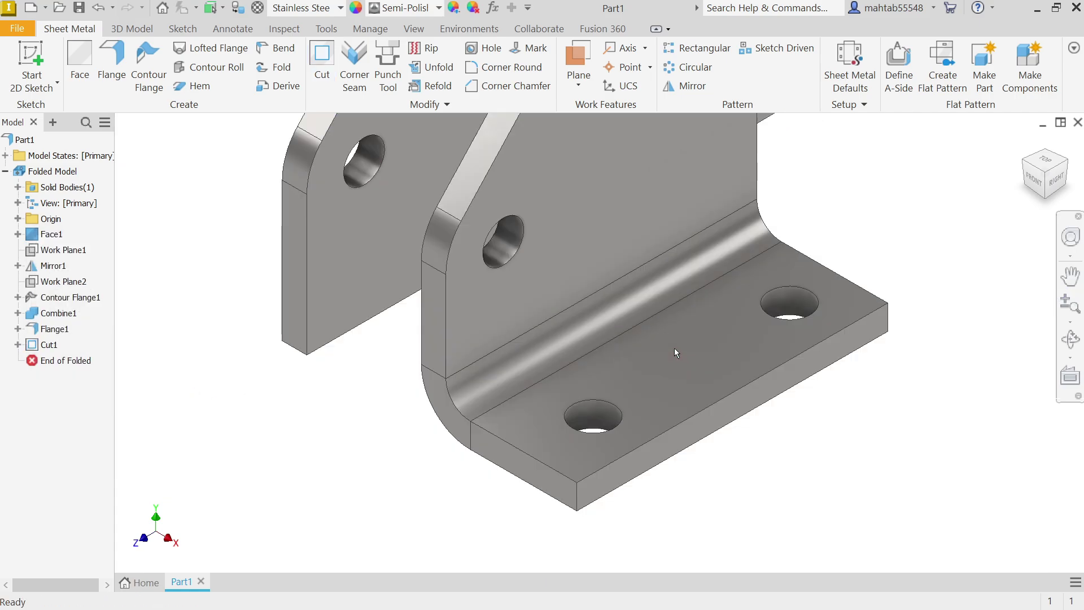
- Mirror the bottom flange and its two-hole cut about Work Plane1 onto the opposite side plate
{"action": "scroll", "coordinate": [675, 348], "scroll_direction": "up", "scroll_amount": 2}
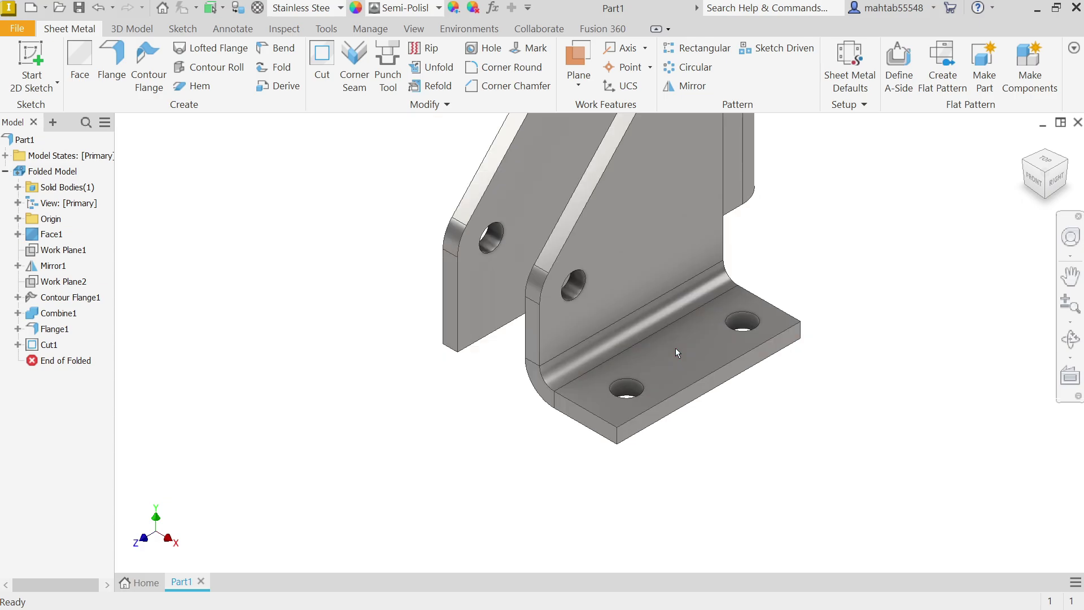
{"action": "left_click", "coordinate": [686, 87]}
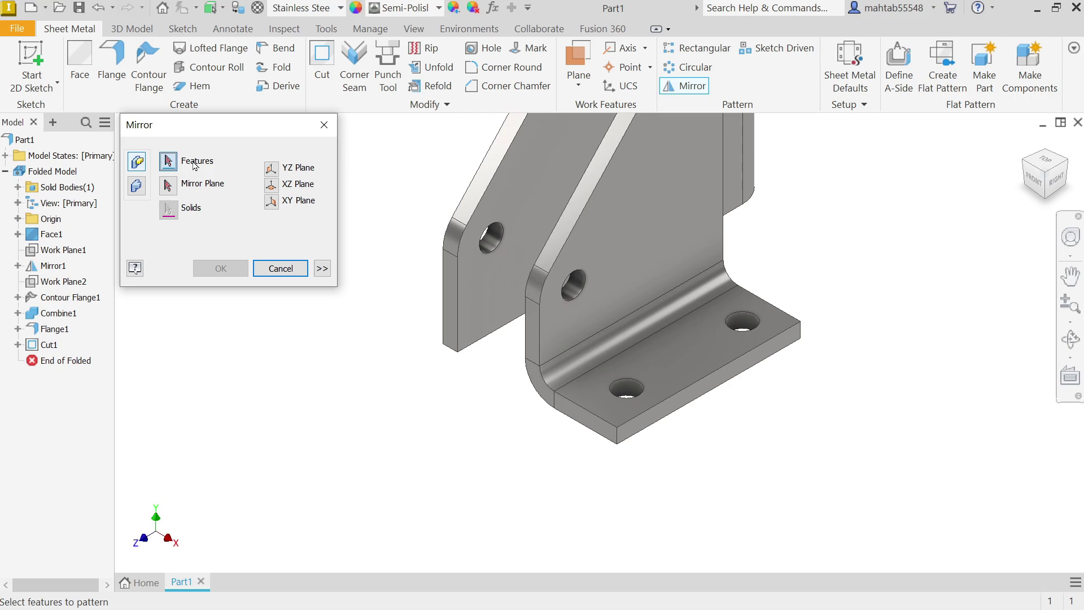
{"action": "left_click", "coordinate": [664, 378]}
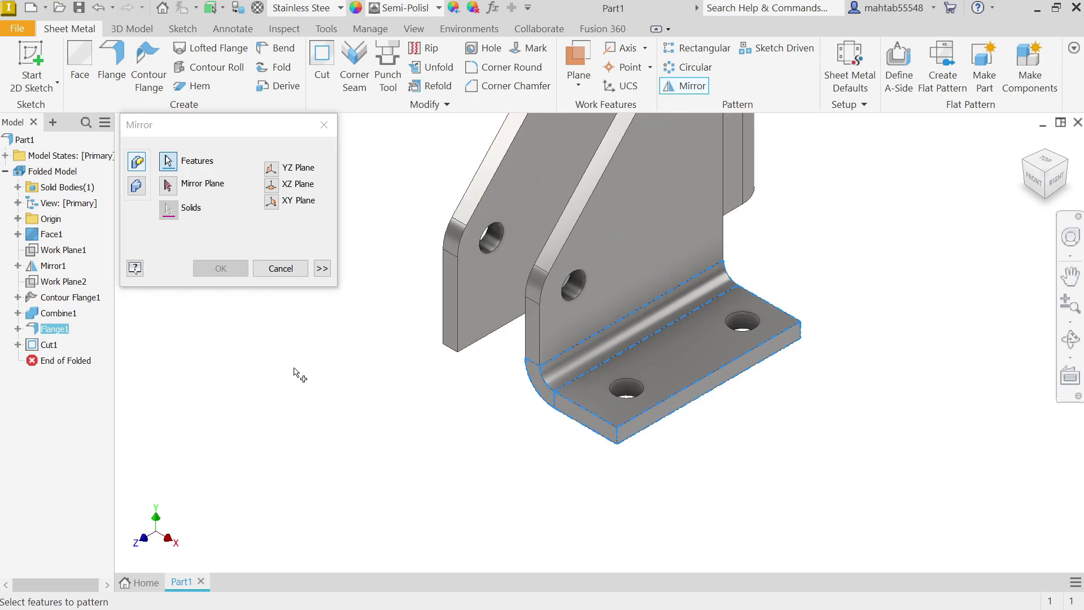
{"action": "left_click", "coordinate": [51, 344]}
{"action": "left_click", "coordinate": [168, 186]}
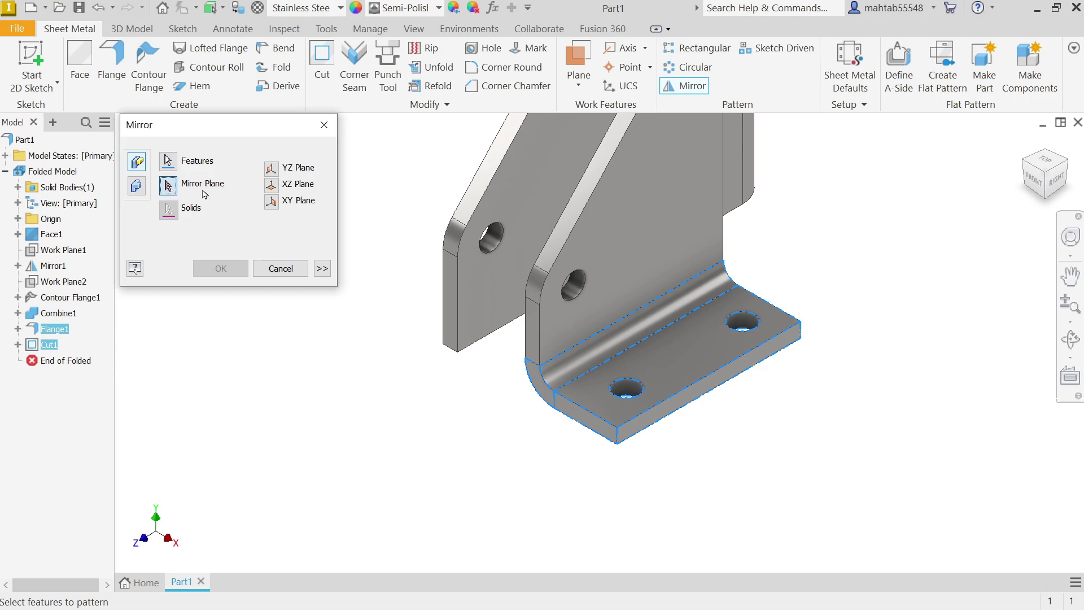
{"action": "left_click", "coordinate": [68, 255]}
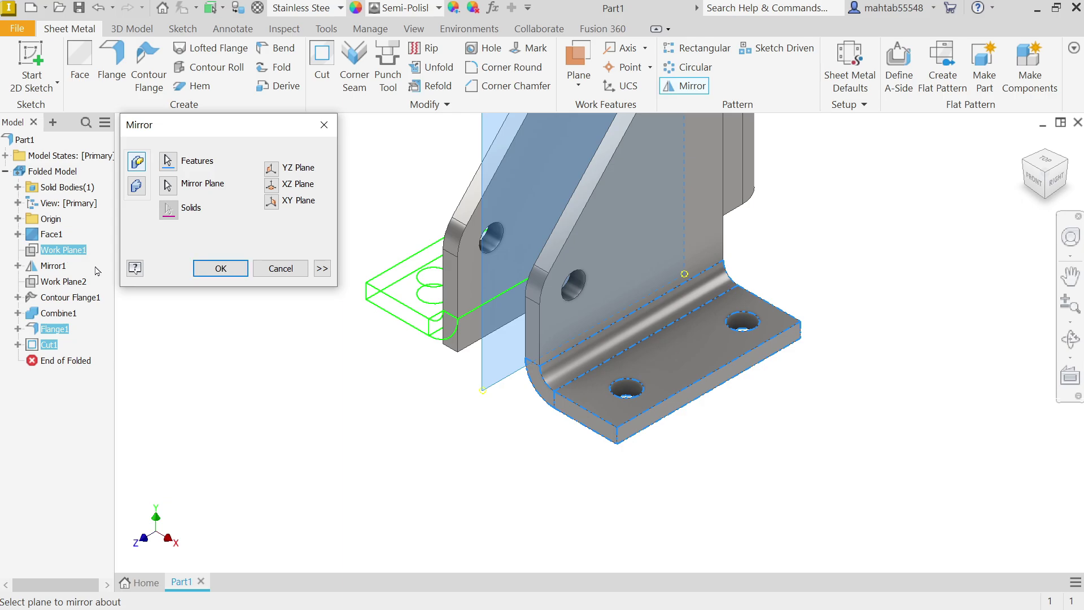
{"action": "scroll", "coordinate": [449, 237], "scroll_direction": "down", "scroll_amount": 3}
{"action": "scroll", "coordinate": [449, 242], "scroll_direction": "up", "scroll_amount": 3}
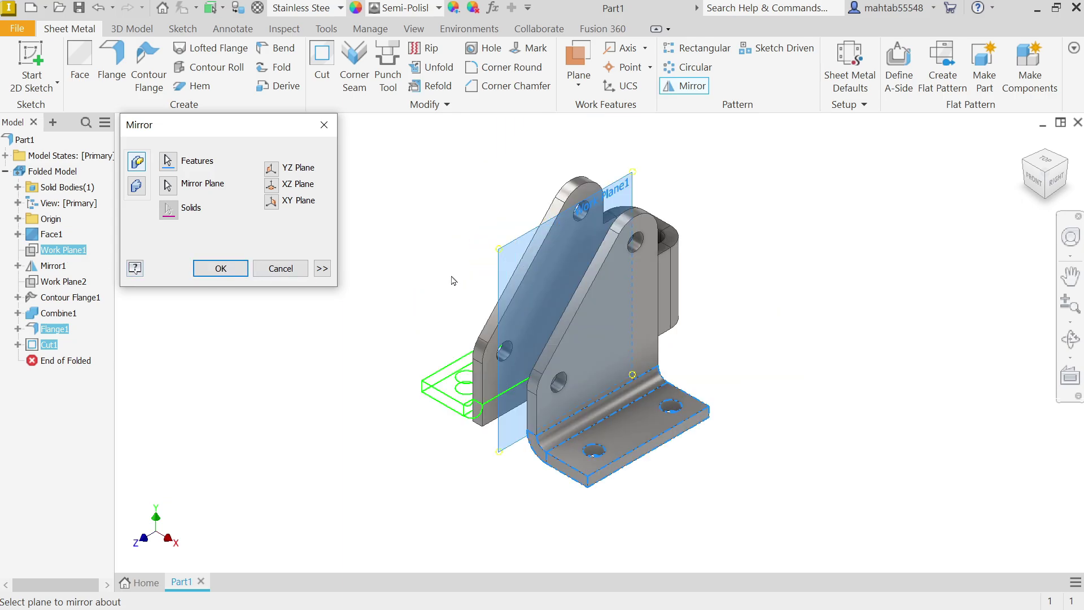
{"action": "middle_click_drag", "start_coordinate": [438, 269], "coordinate": [522, 286], "text": "shift"}
{"action": "scroll", "coordinate": [486, 308], "scroll_direction": "up", "scroll_amount": 2}
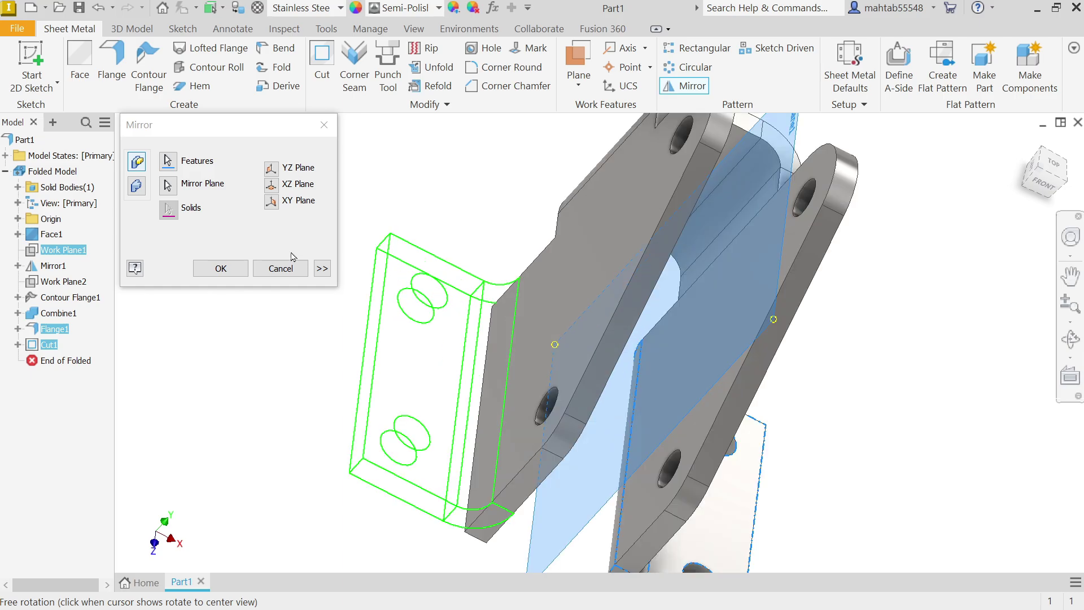
{"action": "left_click", "coordinate": [220, 269]}
{"action": "scroll", "coordinate": [467, 290], "scroll_direction": "down", "scroll_amount": 2}
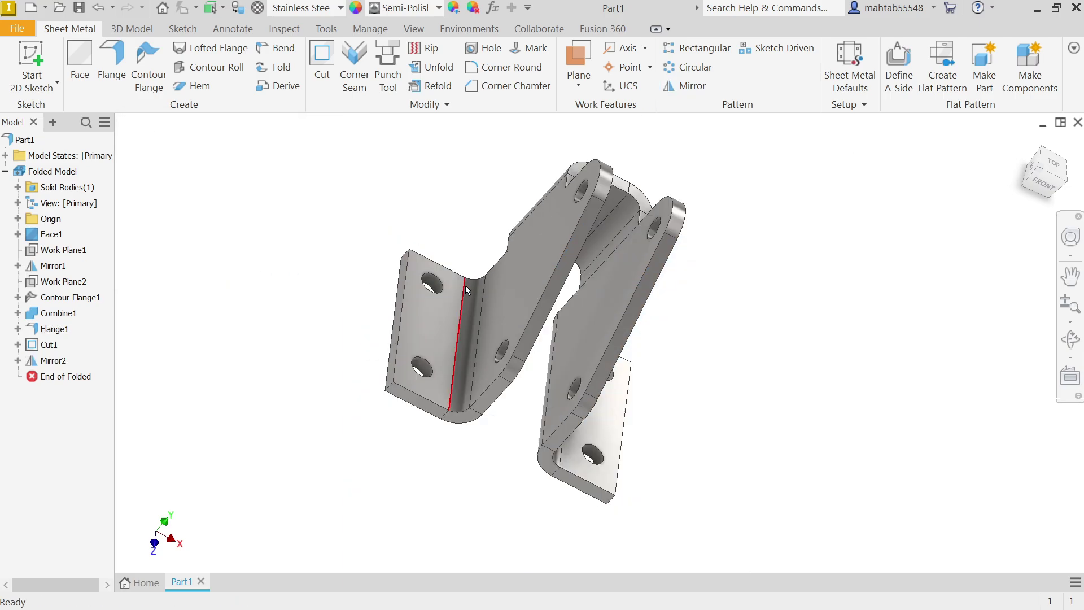
- Apply a 6 mm Corner Round to the four outer corners of the two bottom flanges
{"action": "middle_click_drag", "start_coordinate": [466, 290], "coordinate": [358, 196], "text": "shift"}
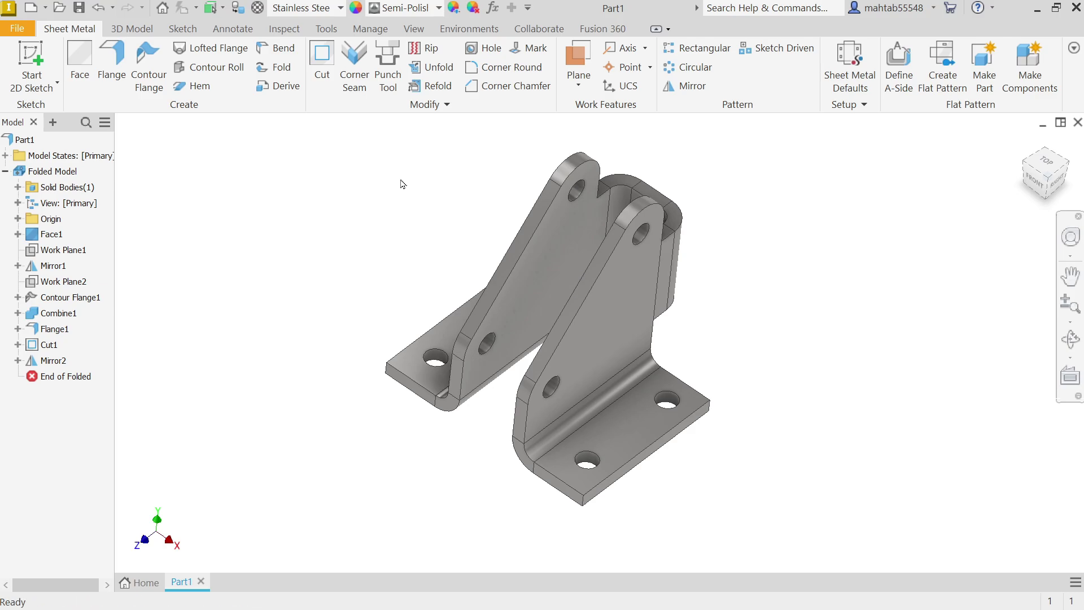
{"action": "left_click", "coordinate": [503, 69]}
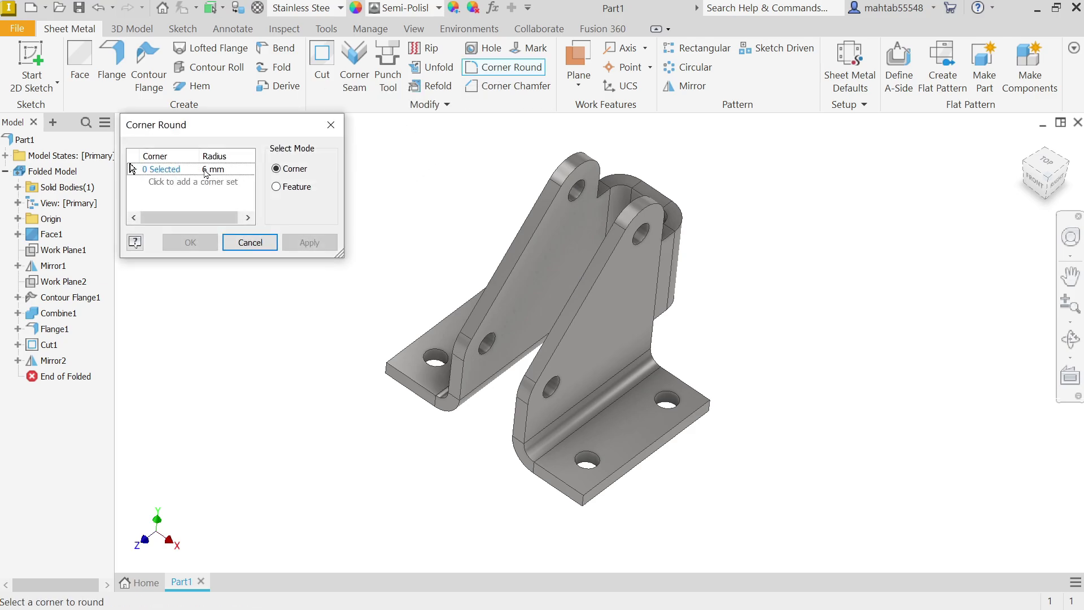
{"action": "left_click", "coordinate": [395, 371]}
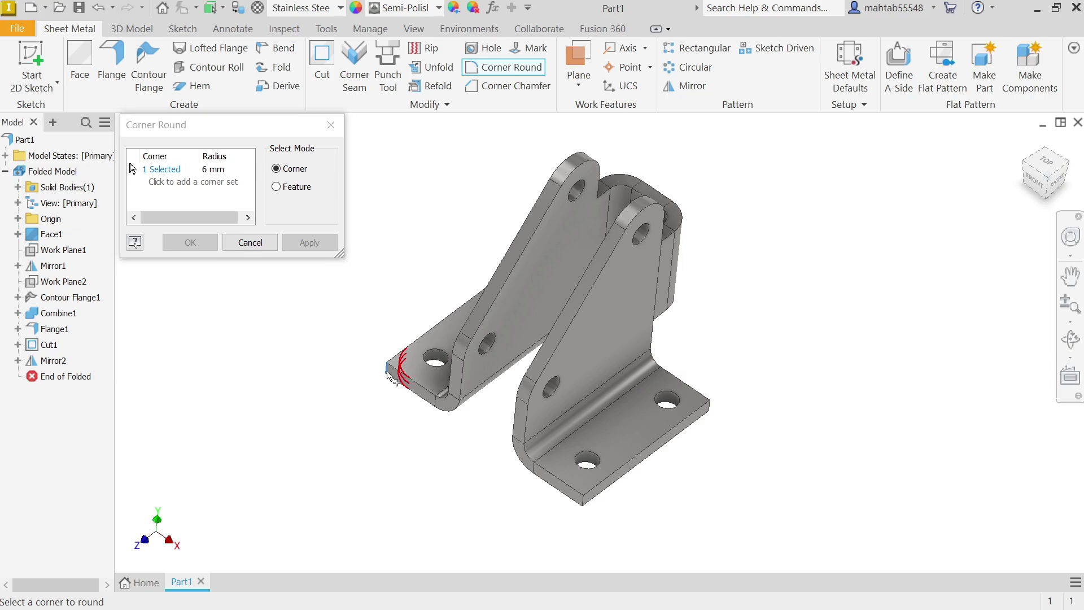
{"action": "left_click", "coordinate": [583, 503]}
{"action": "left_click", "coordinate": [707, 405]}
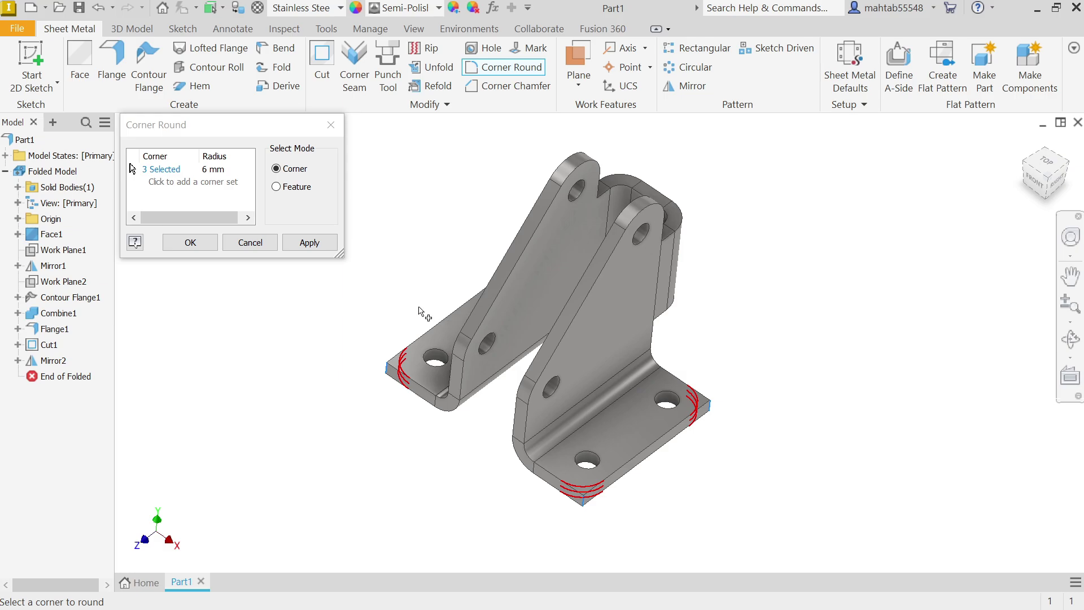
{"action": "middle_click_drag", "start_coordinate": [423, 314], "coordinate": [455, 289], "text": "shift"}
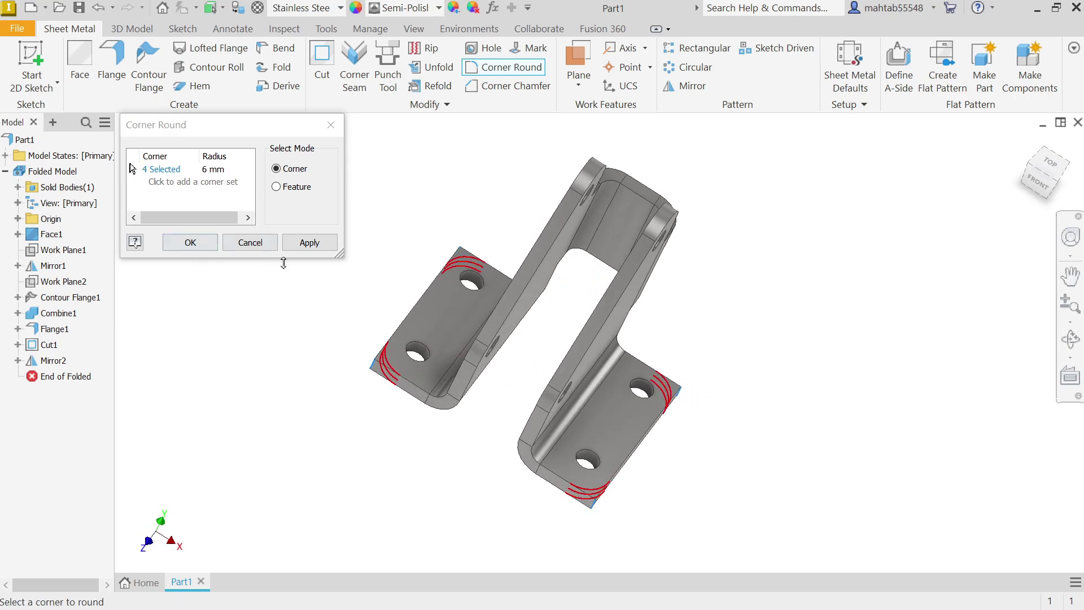
{"action": "left_click", "coordinate": [190, 242]}
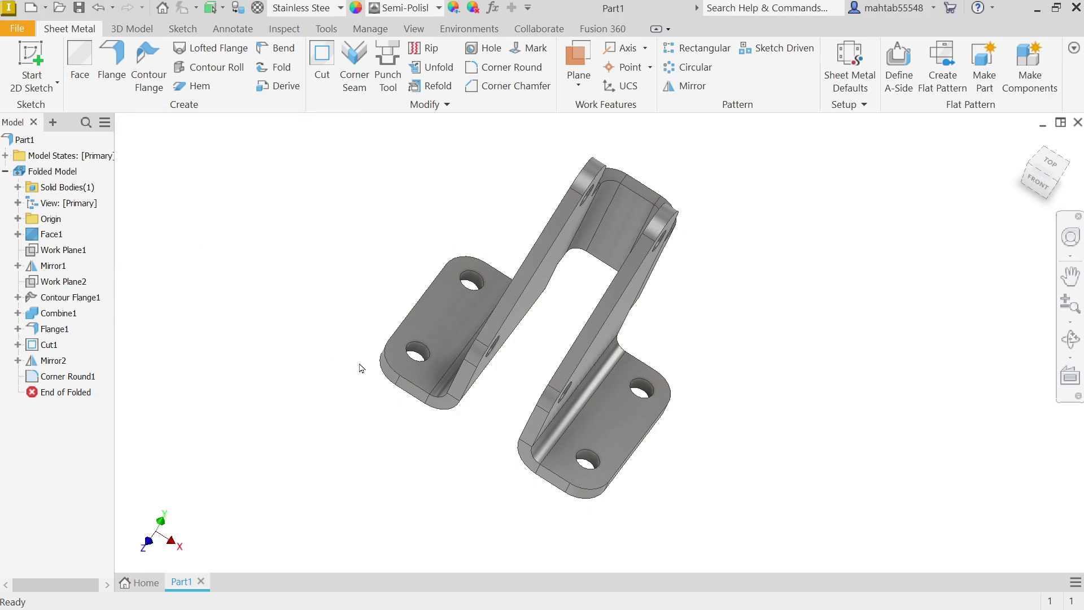
- Switch to the Exercise 22.PNG drawing and examine the remaining corner radii on the side plate profile
{"action": "middle_click_drag", "start_coordinate": [360, 368], "coordinate": [324, 378]}
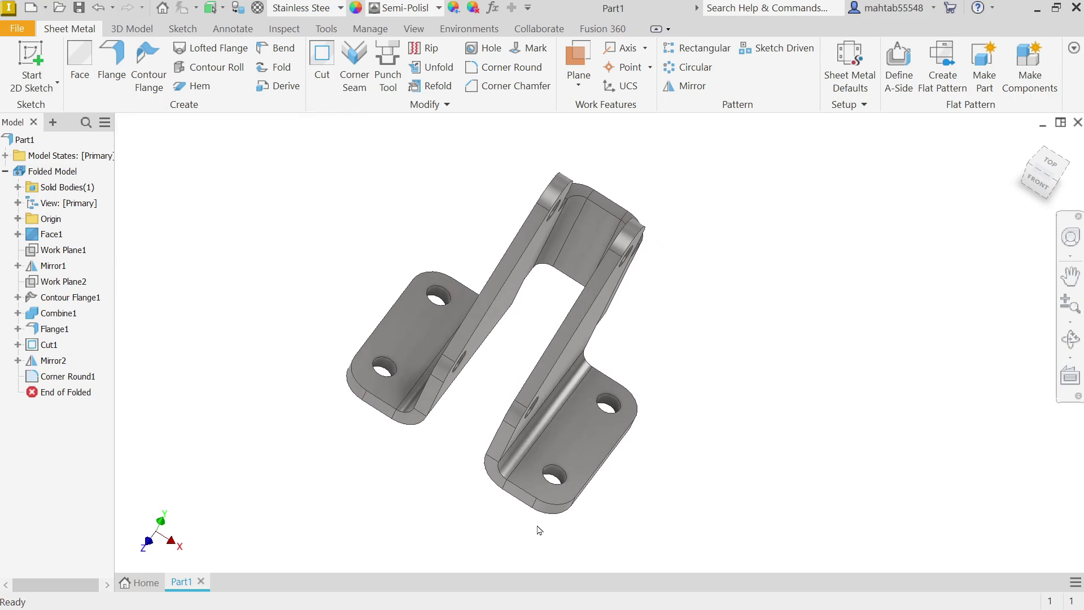
{"action": "key", "text": "alt+Tab"}
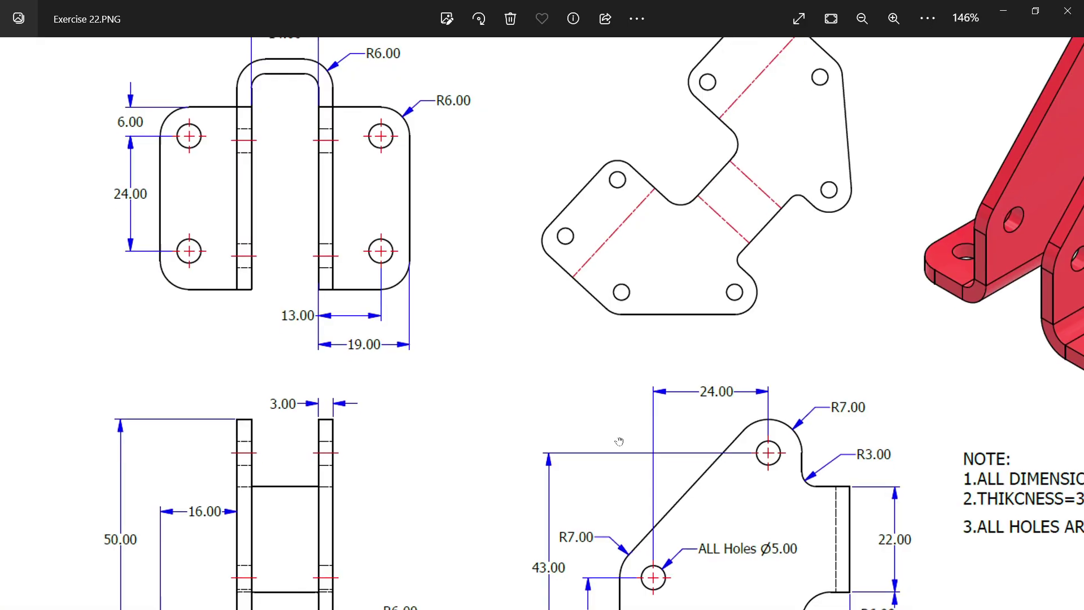
{"action": "left_click_drag", "start_coordinate": [614, 439], "coordinate": [603, 343]}
{"action": "scroll", "coordinate": [603, 343], "scroll_direction": "down", "scroll_amount": 2}
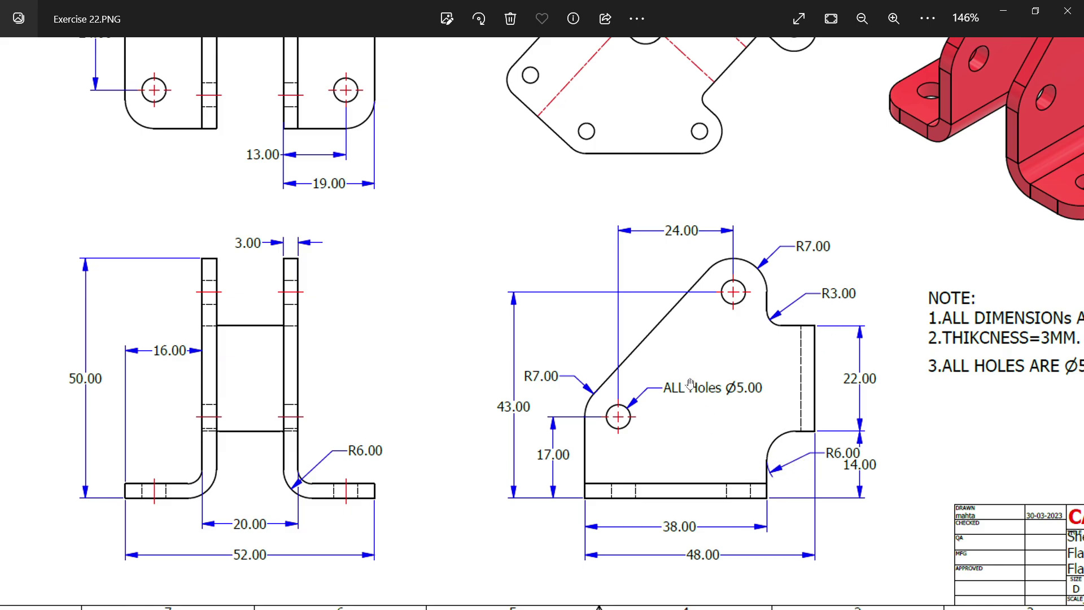
{"action": "mouse_move", "coordinate": [690, 383]}
{"action": "left_mouse_down"}
{"action": "mouse_move", "coordinate": [624, 463]}
{"action": "mouse_move", "coordinate": [600, 432]}
{"action": "mouse_move", "coordinate": [610, 422]}
{"action": "left_mouse_up"}
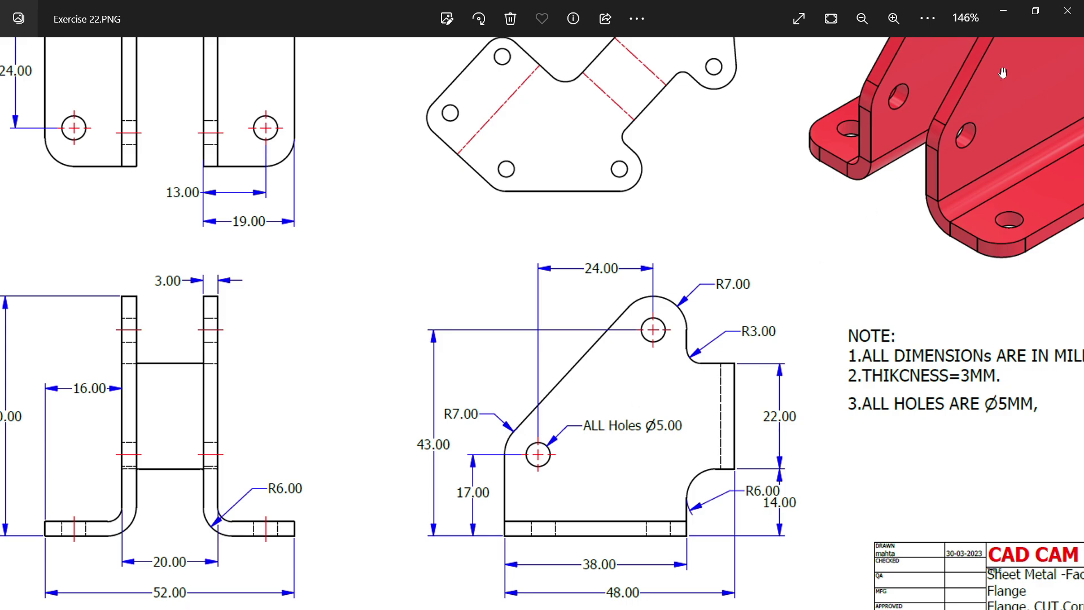
{"action": "left_click", "coordinate": [1006, 9]}
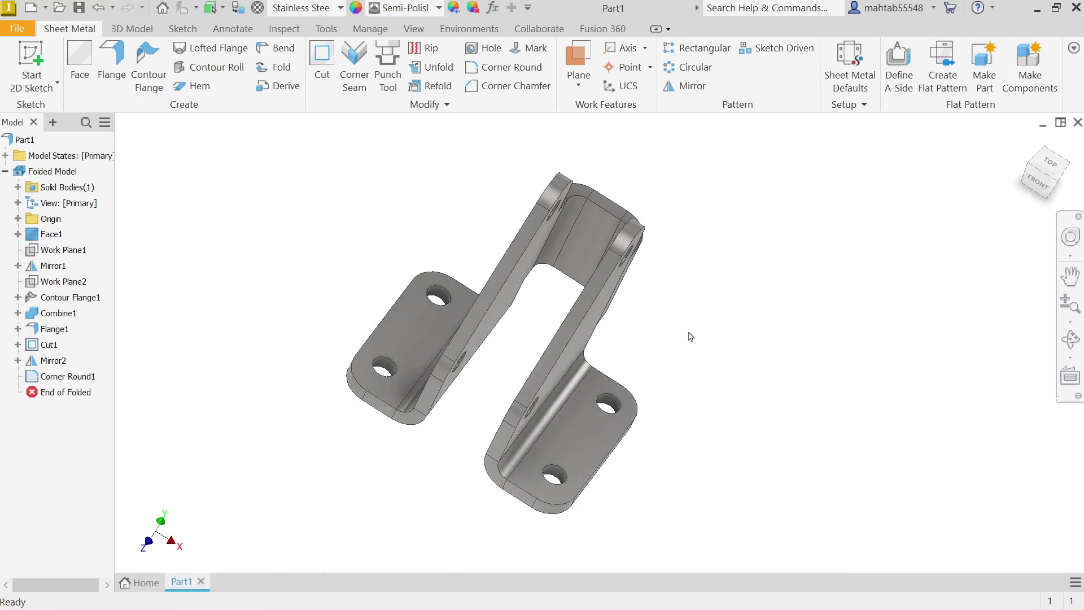
- Apply a 3 mm Corner Round to the two upper inside corners where the side plates meet the U-shaped flange
{"action": "mouse_move", "coordinate": [690, 337]}
{"action": "middle_mouse_down", "text": "shift"}
{"action": "mouse_move", "coordinate": [661, 293]}
{"action": "mouse_move", "coordinate": [542, 259]}
{"action": "mouse_move", "coordinate": [503, 295]}
{"action": "middle_mouse_up", "text": "shift"}
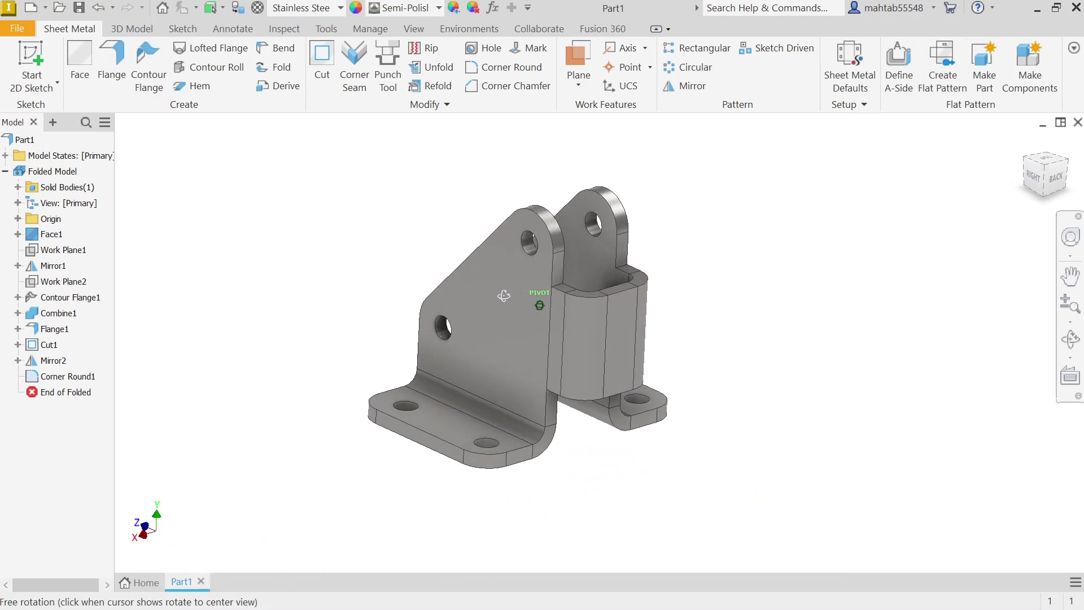
{"action": "scroll", "coordinate": [575, 322], "scroll_direction": "up", "scroll_amount": 3}
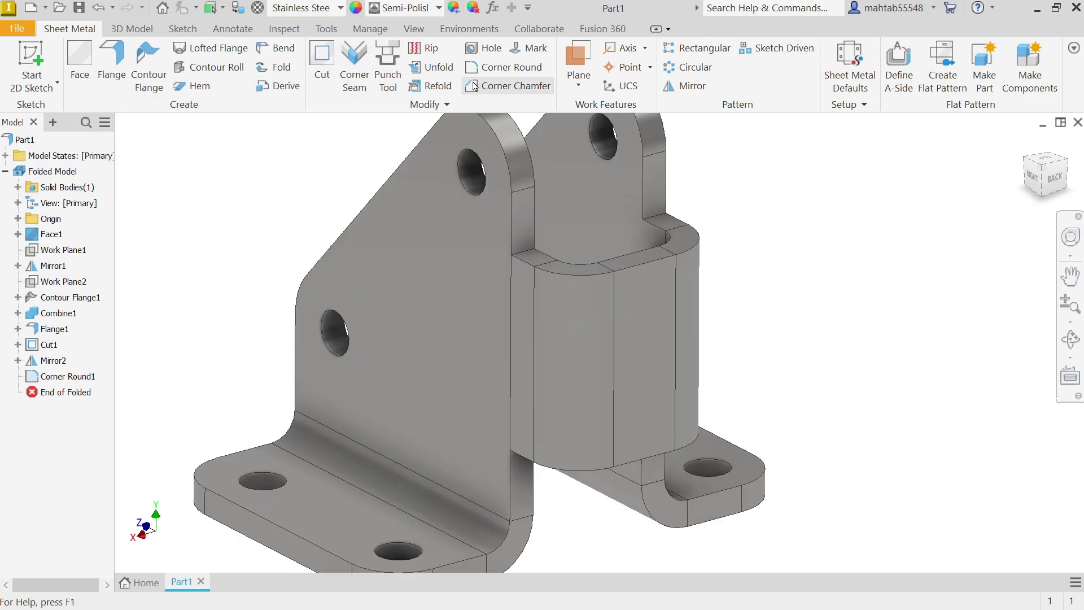
{"action": "left_click", "coordinate": [505, 67]}
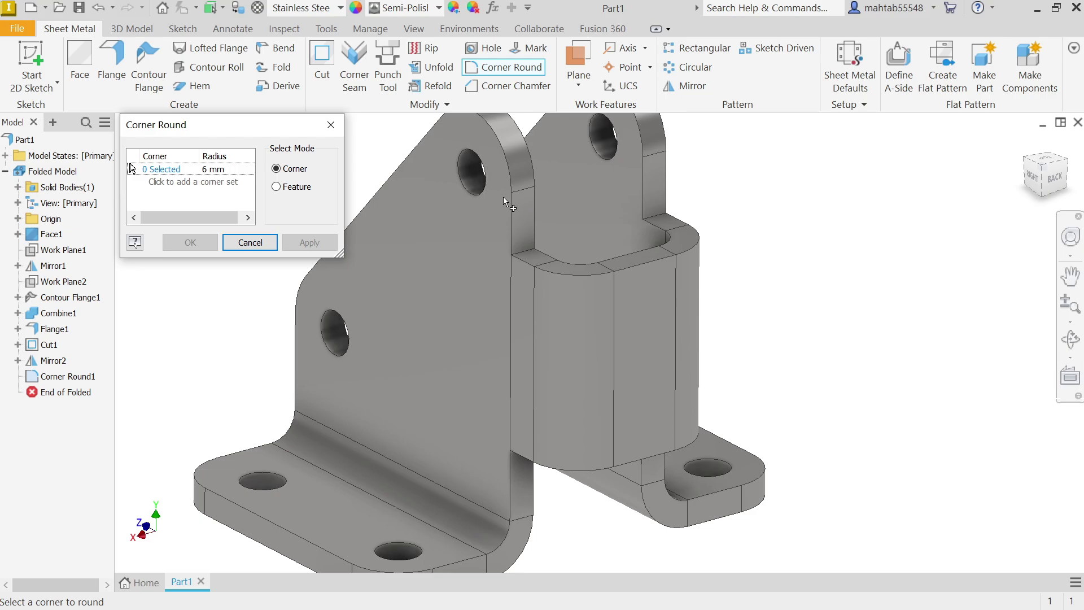
{"action": "left_click", "coordinate": [207, 170]}
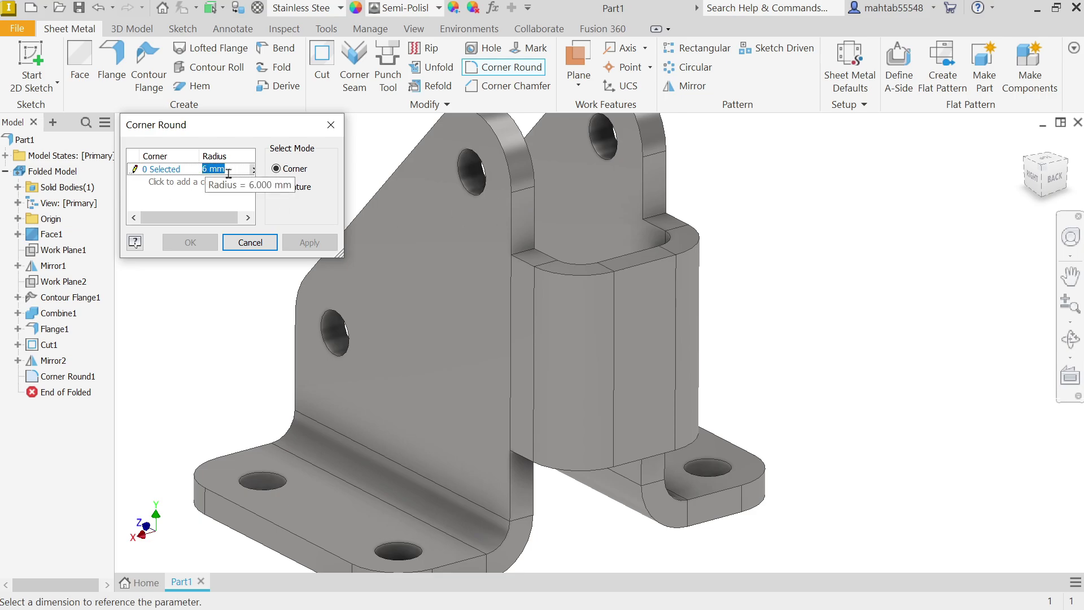
{"action": "type", "text": "3"}
{"action": "scroll", "coordinate": [555, 267], "scroll_direction": "up", "scroll_amount": 2}
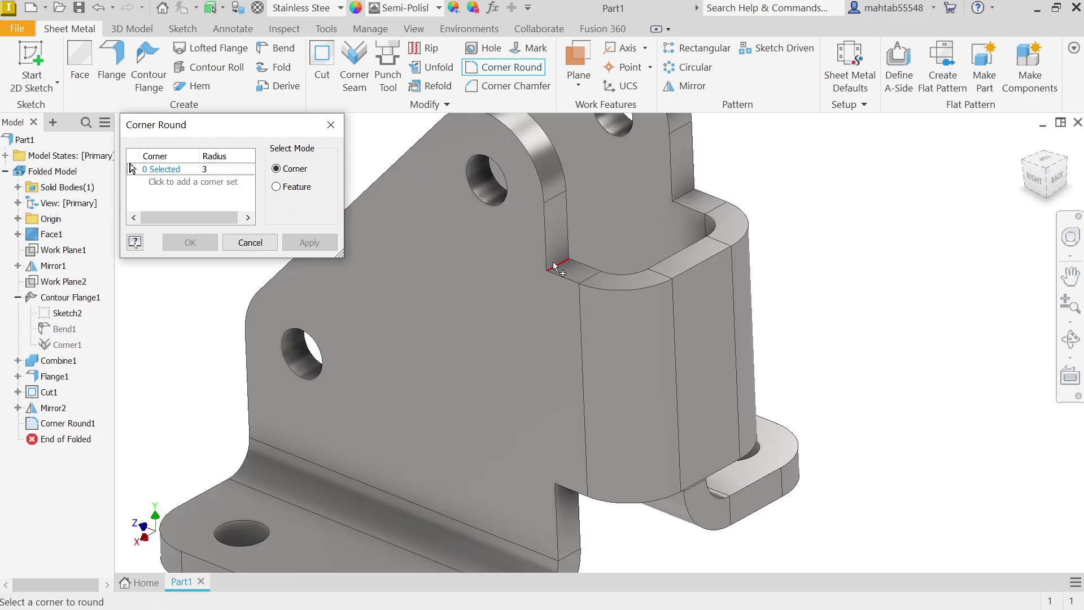
{"action": "left_click", "coordinate": [558, 267]}
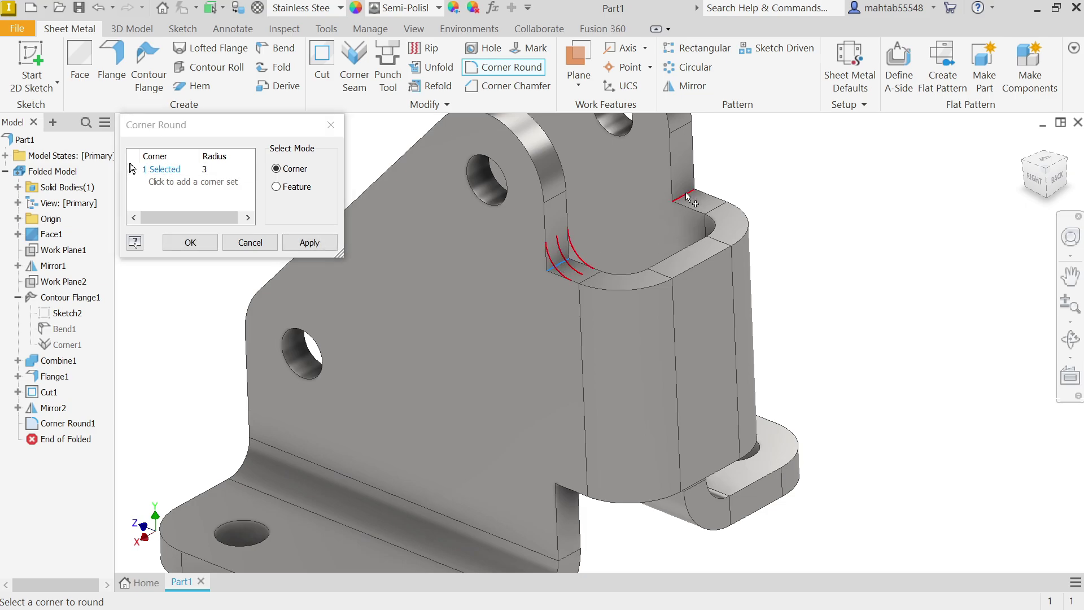
{"action": "left_click", "coordinate": [309, 242]}
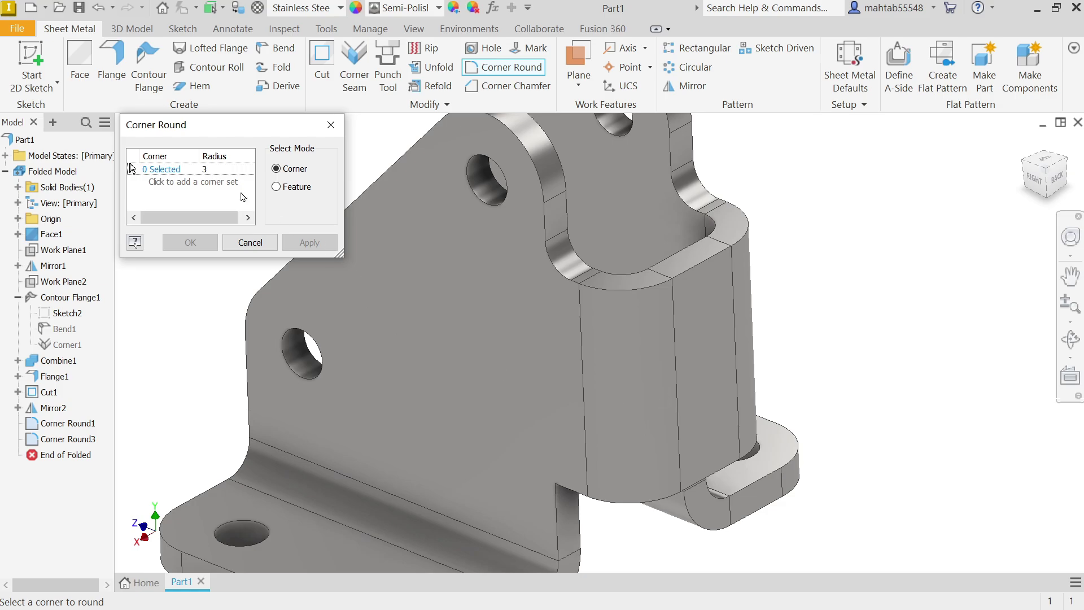
- Apply a 6 mm Corner Round to the two lower inside corners beneath the U-shaped flange and finish rounding
{"action": "left_click", "coordinate": [206, 169]}
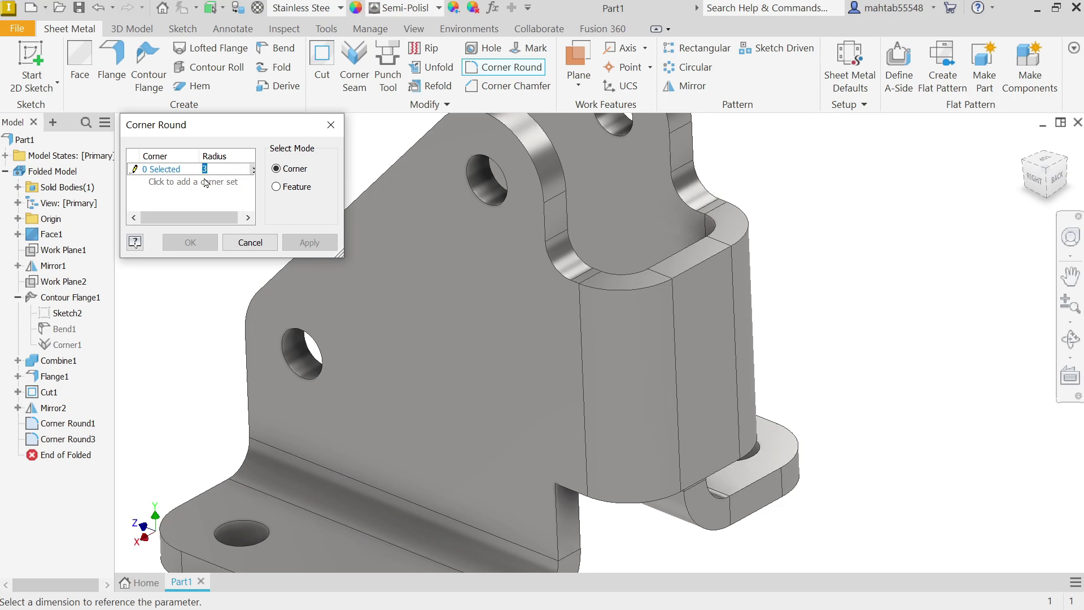
{"action": "left_click", "coordinate": [174, 171]}
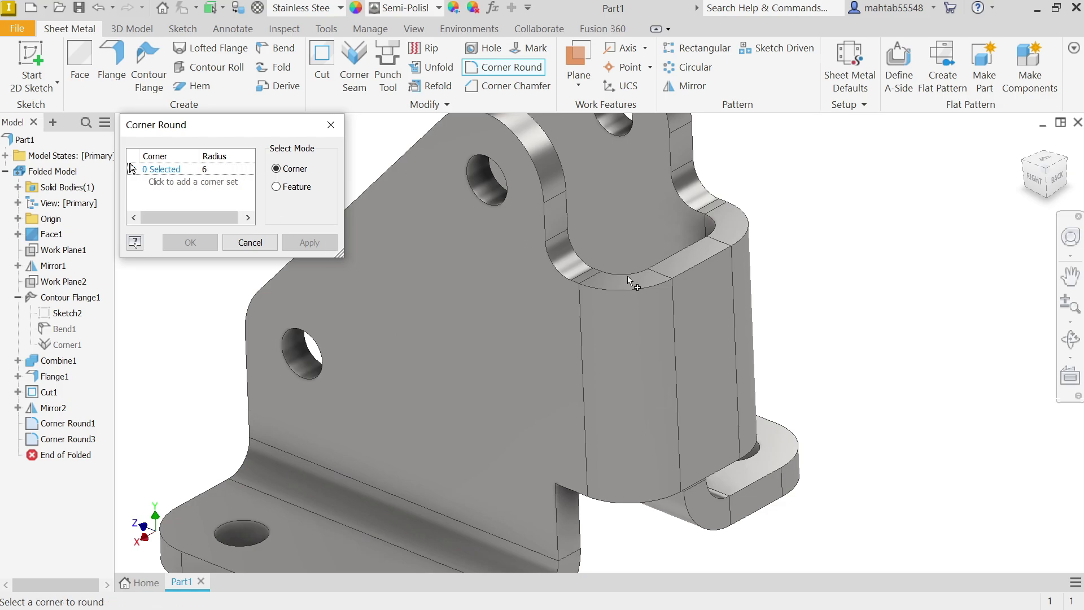
{"action": "middle_click_drag", "start_coordinate": [854, 343], "coordinate": [847, 293], "text": "shift"}
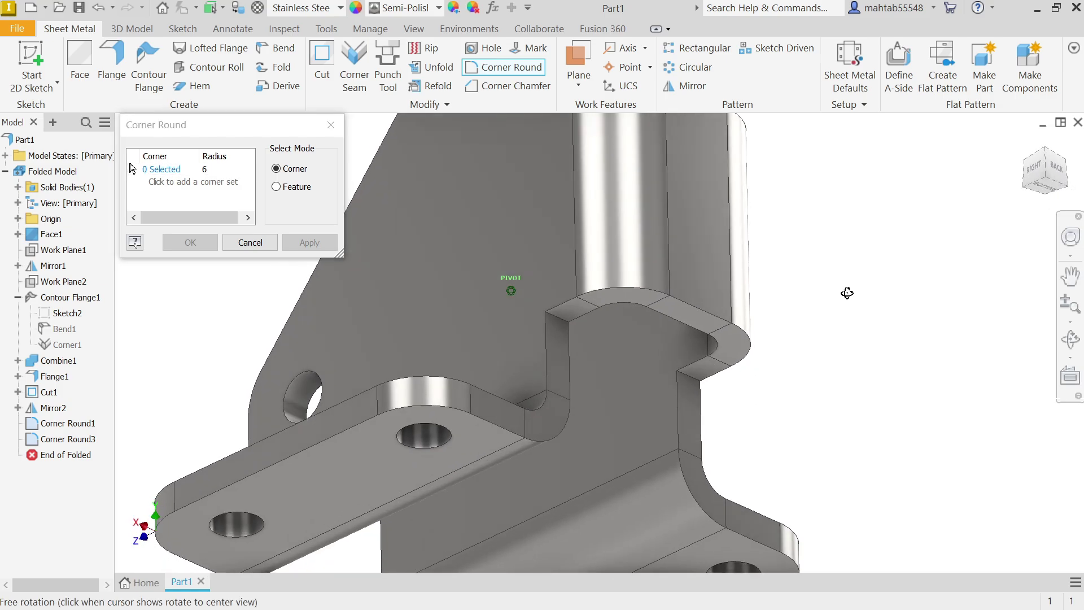
{"action": "left_click", "coordinate": [693, 377]}
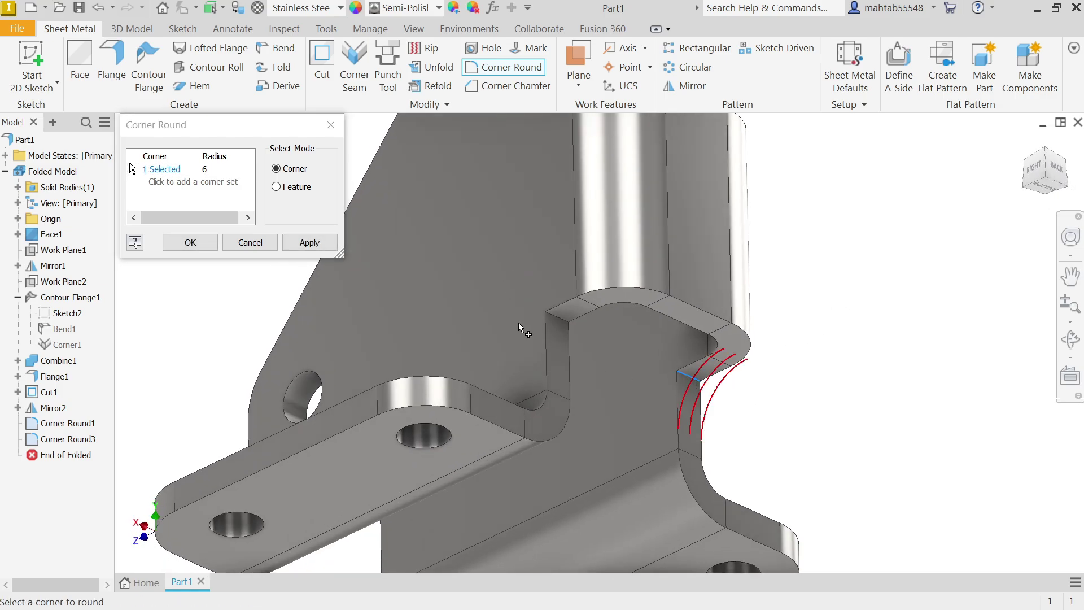
{"action": "left_click", "coordinate": [561, 323]}
{"action": "left_click", "coordinate": [186, 242]}
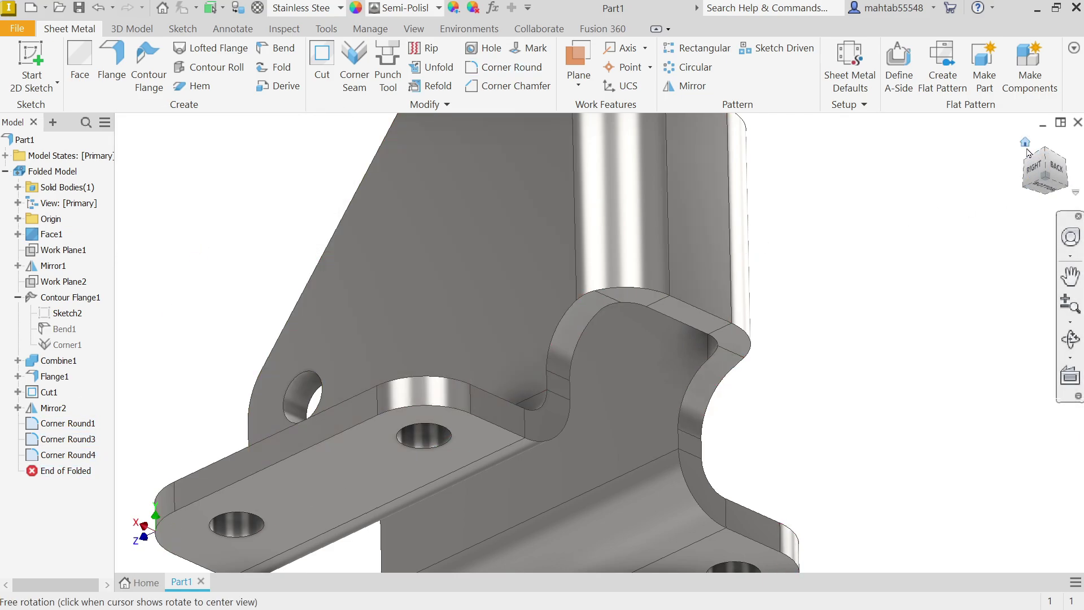
{"action": "left_click", "coordinate": [1027, 143]}
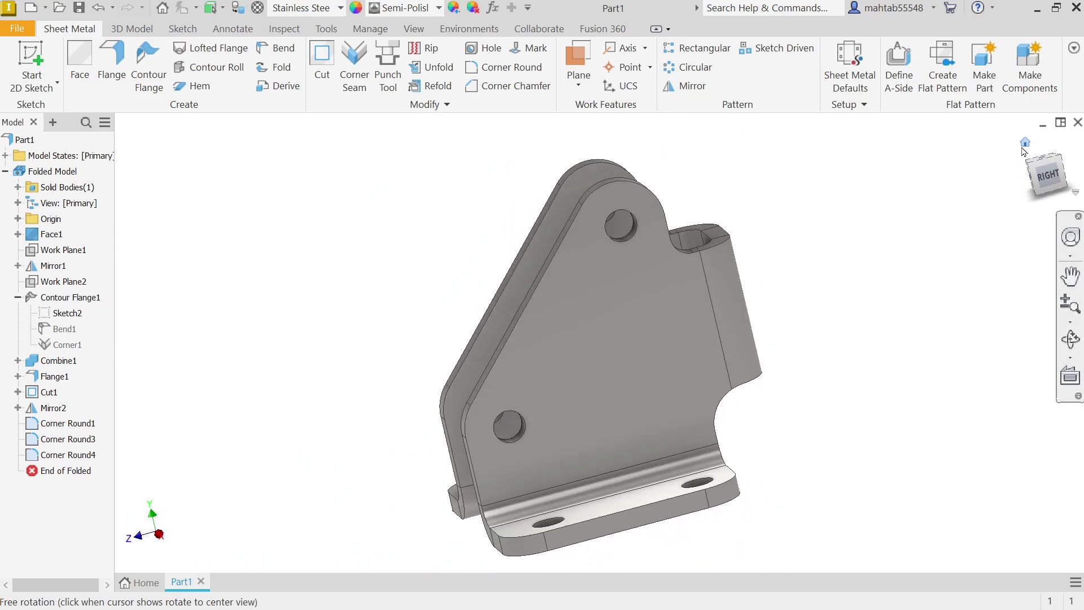
{"action": "left_click", "coordinate": [1067, 163]}
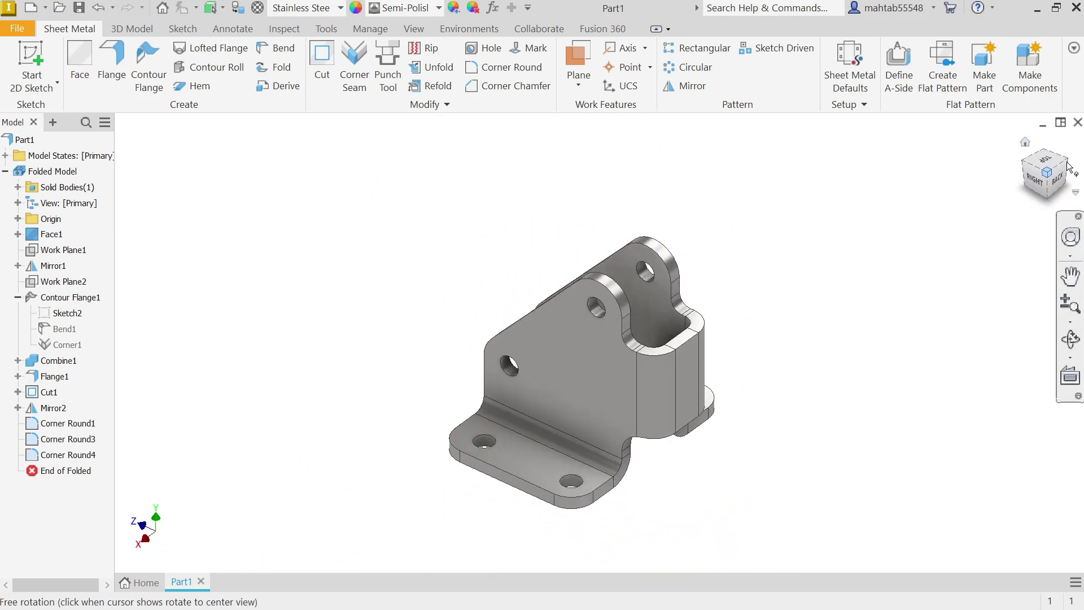
{"action": "scroll", "coordinate": [656, 402], "scroll_direction": "up", "scroll_amount": 3}
{"action": "scroll", "coordinate": [656, 402], "scroll_direction": "down", "scroll_amount": 5}
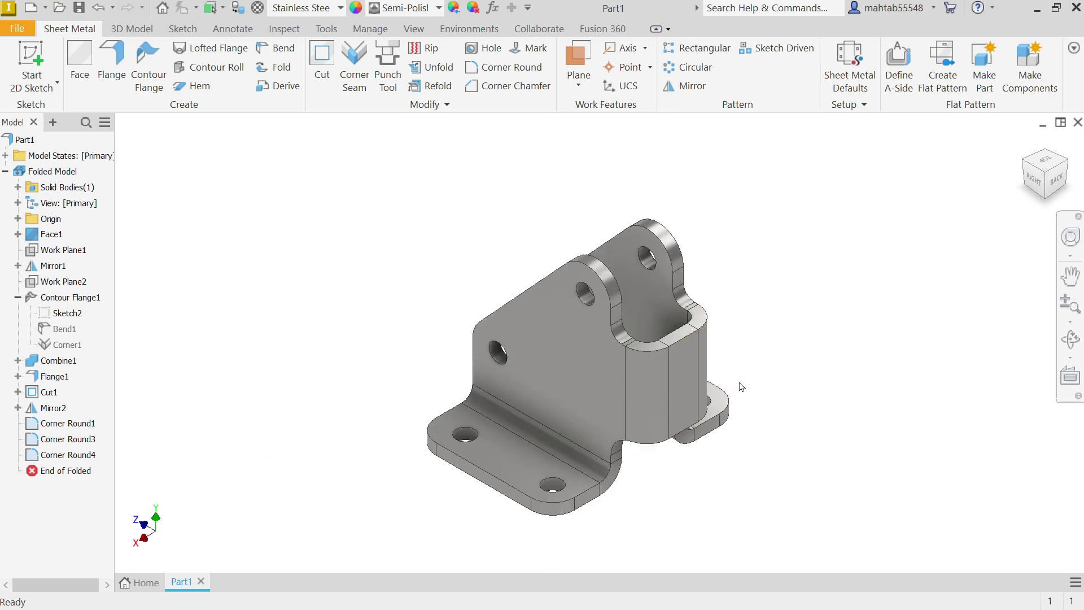
{"action": "mouse_move", "coordinate": [816, 353]}
{"action": "middle_mouse_down", "text": "shift"}
{"action": "mouse_move", "coordinate": [727, 319]}
{"action": "mouse_move", "coordinate": [541, 333]}
{"action": "mouse_move", "coordinate": [689, 316]}
{"action": "mouse_move", "coordinate": [836, 281]}
{"action": "mouse_move", "coordinate": [813, 230]}
{"action": "mouse_move", "coordinate": [817, 333]}
{"action": "mouse_move", "coordinate": [922, 343]}
{"action": "mouse_move", "coordinate": [954, 333]}
{"action": "middle_mouse_up", "text": "shift"}
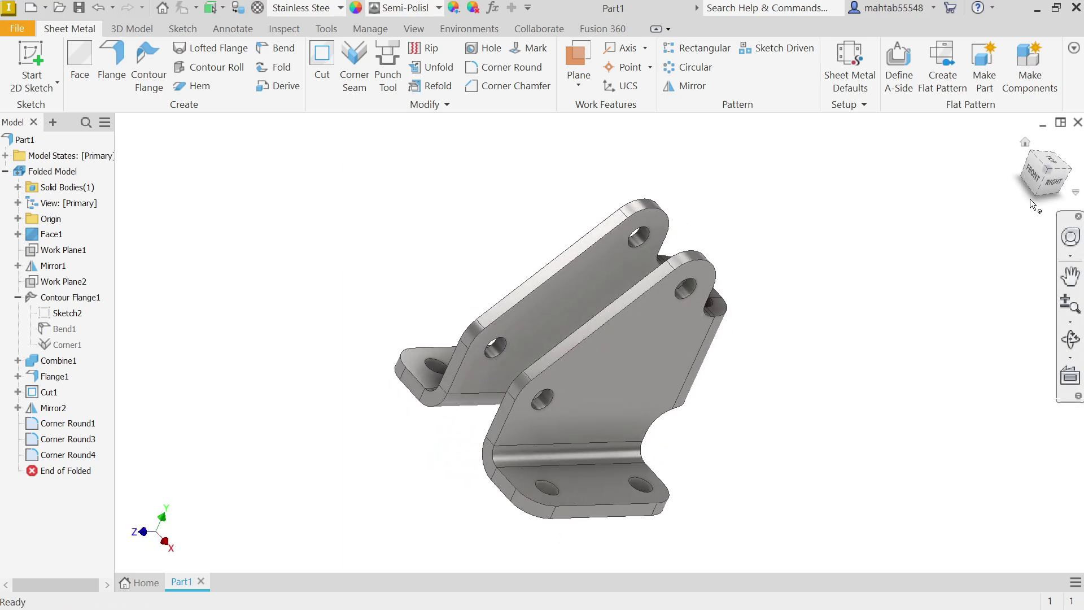
- Return the bracket to the home view and change its appearance to Light Red
{"action": "left_click", "coordinate": [1026, 143]}
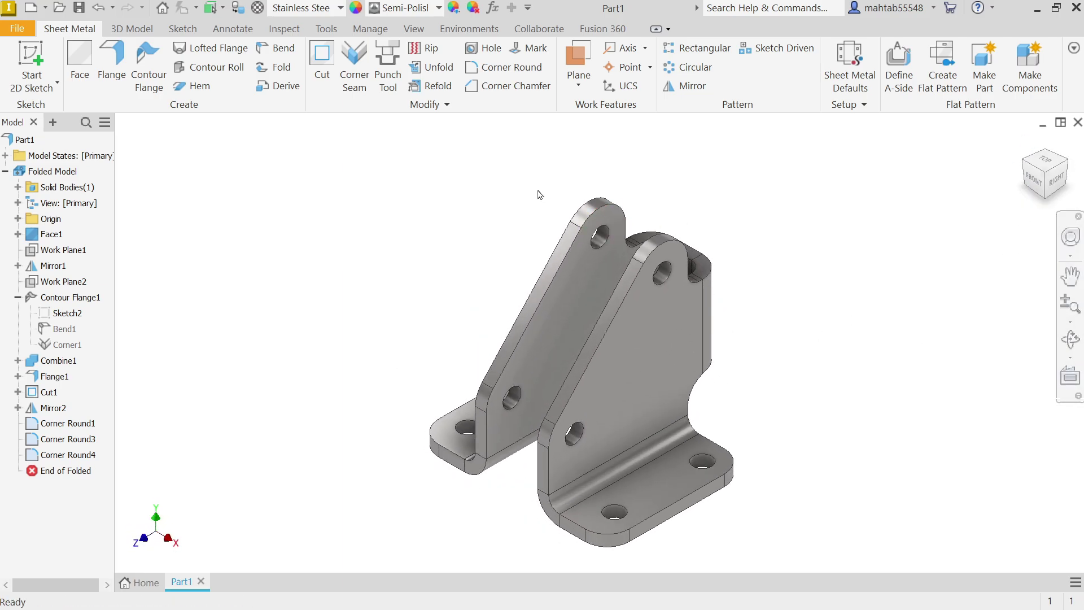
{"action": "left_click", "coordinate": [340, 8]}
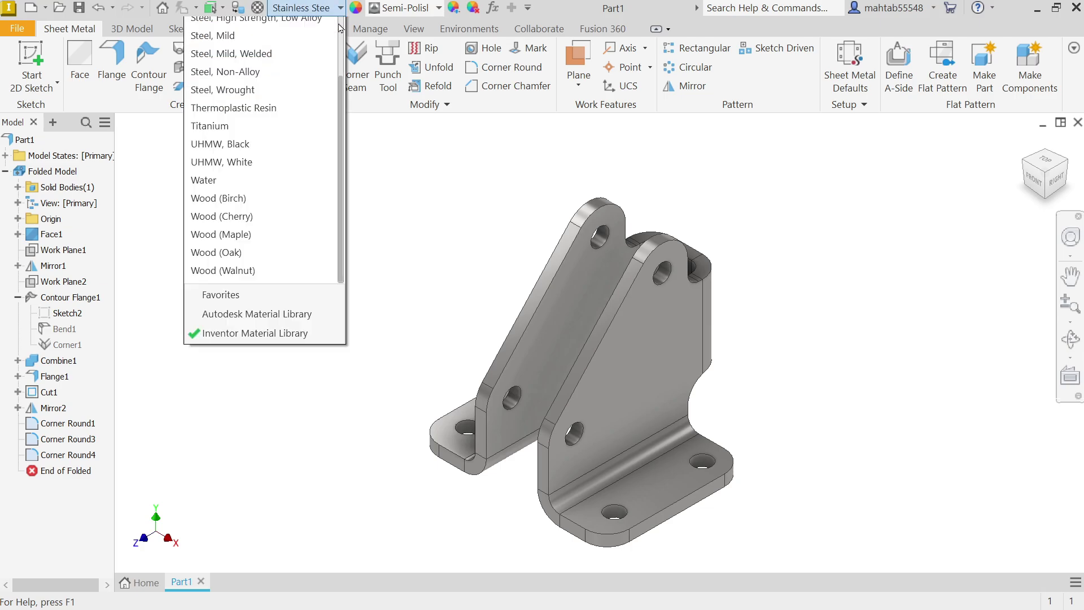
{"action": "left_click", "coordinate": [411, 227]}
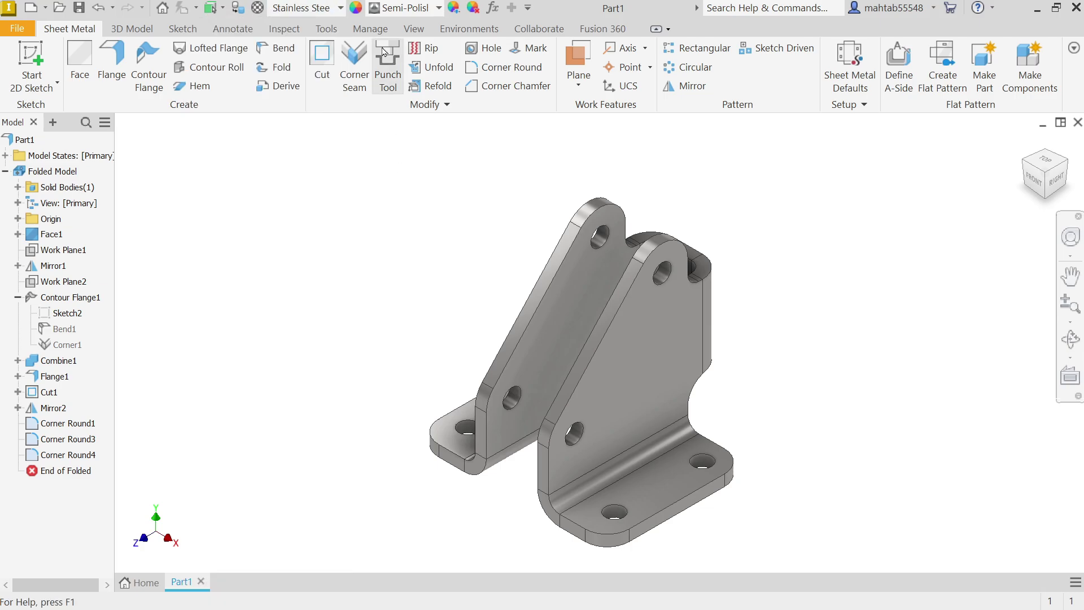
{"action": "left_click", "coordinate": [420, 14]}
{"action": "scroll", "coordinate": [344, 201], "scroll_direction": "up", "scroll_amount": 12}
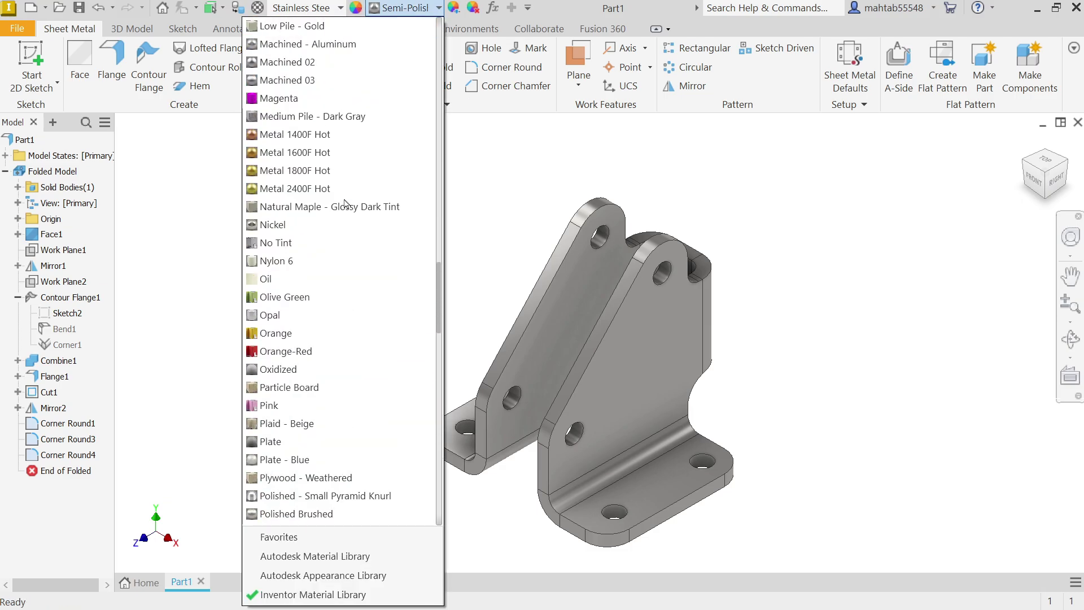
{"action": "scroll", "coordinate": [345, 203], "scroll_direction": "up", "scroll_amount": 20}
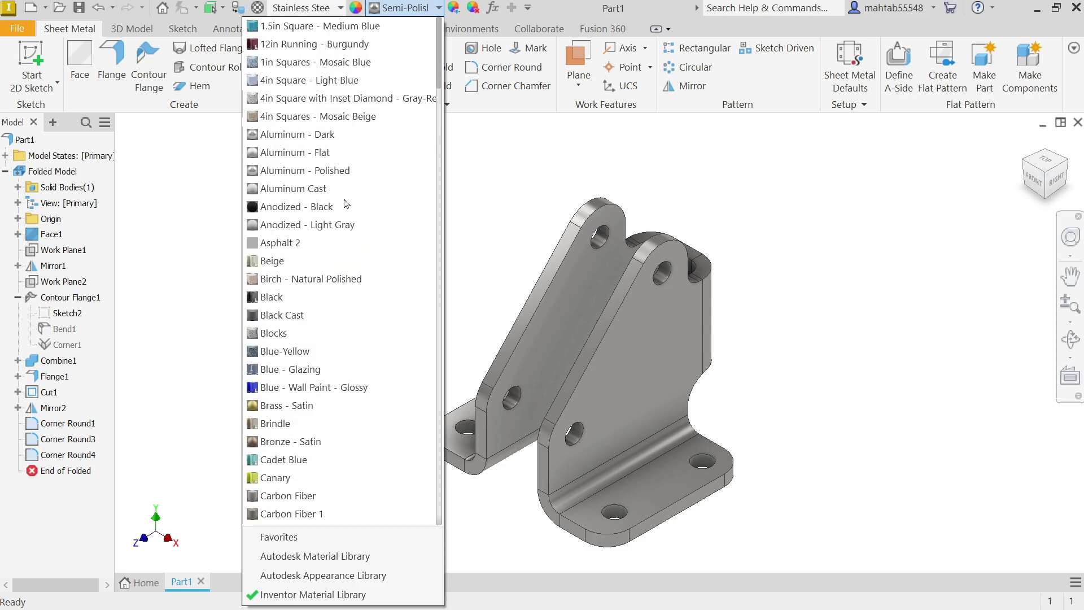
{"action": "scroll", "coordinate": [346, 204], "scroll_direction": "down", "scroll_amount": 15}
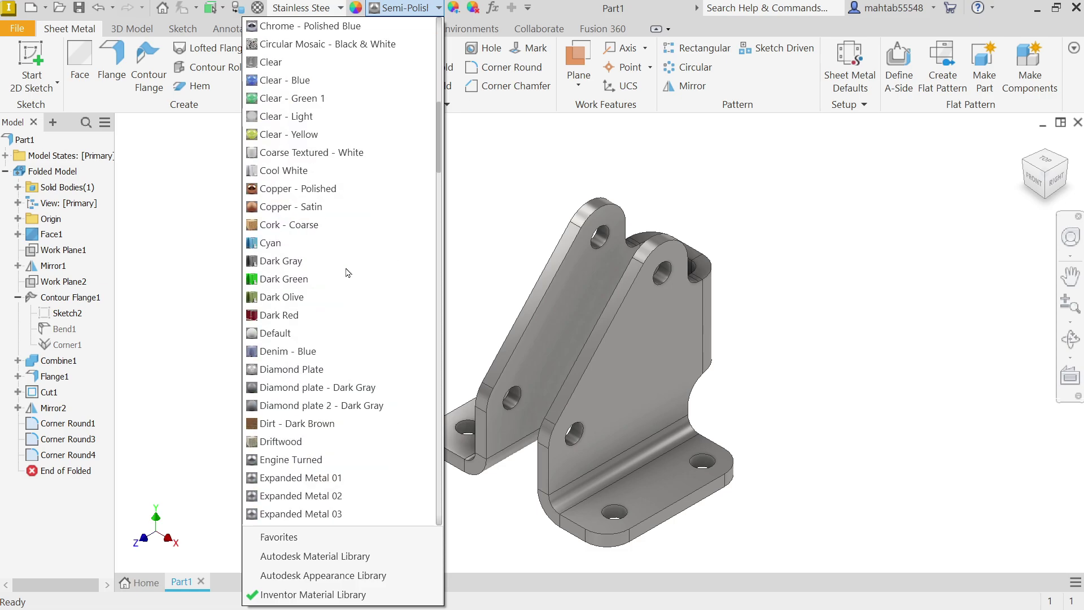
{"action": "scroll", "coordinate": [347, 272], "scroll_direction": "down", "scroll_amount": 13}
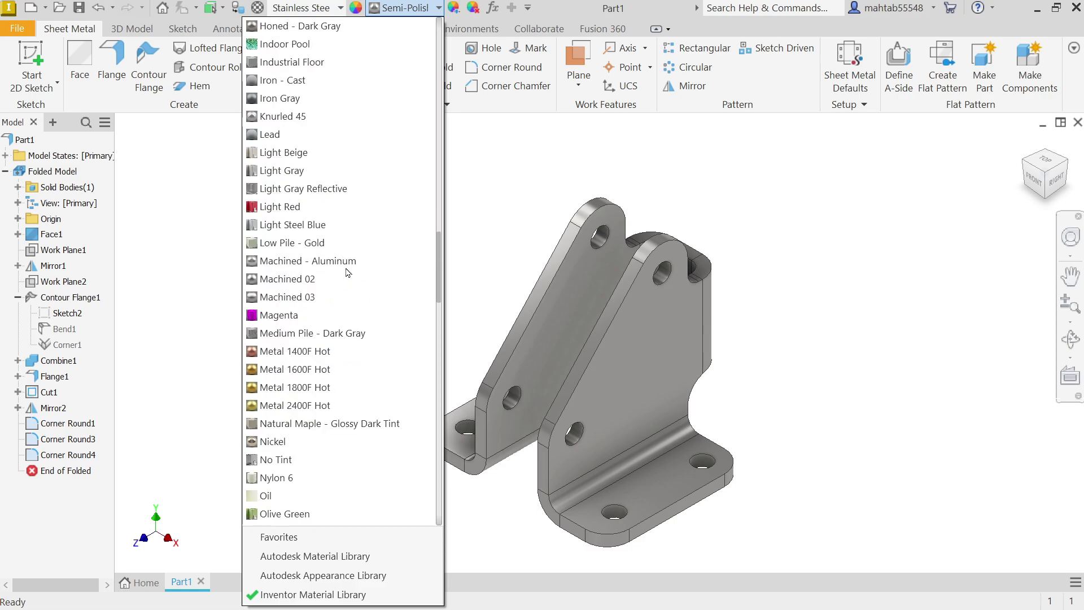
{"action": "left_click", "coordinate": [299, 208]}
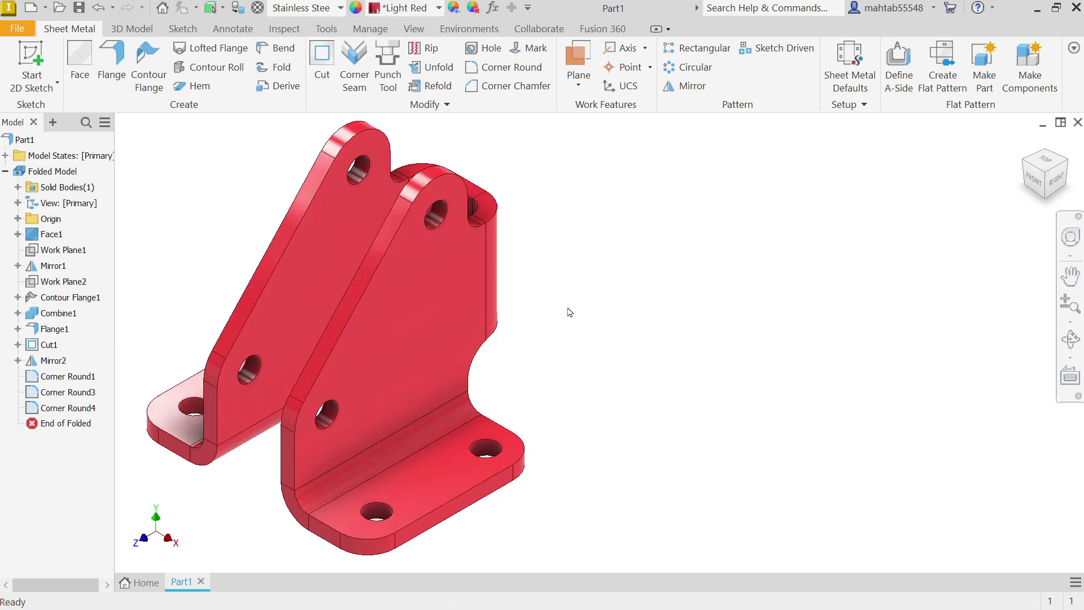
- Create the flat pattern of the bracket, view the unfolded sheet, and return to the folded part
{"action": "left_click", "coordinate": [952, 87]}
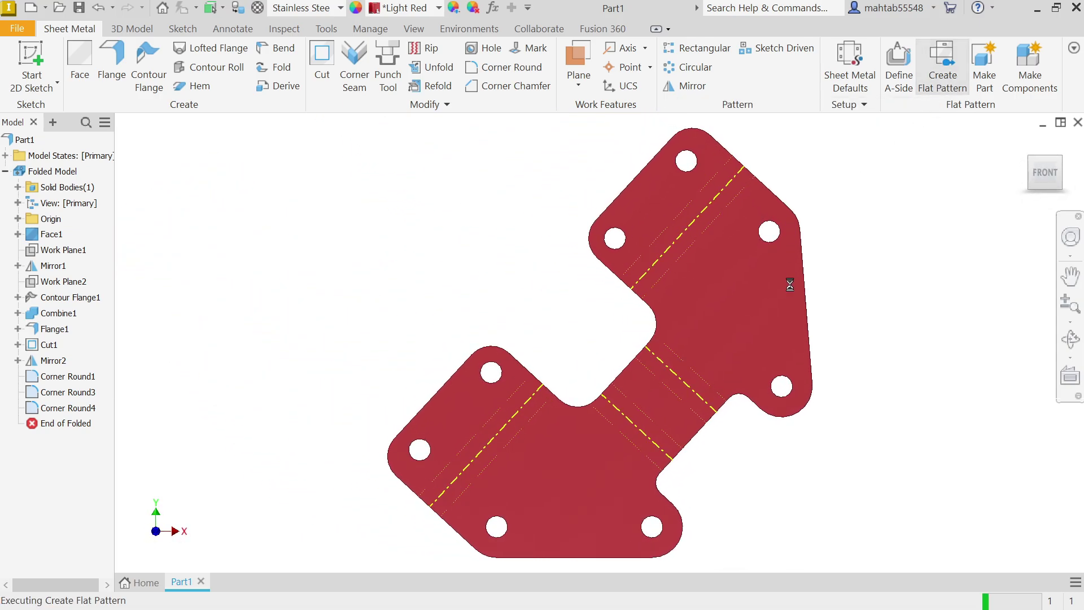
{"action": "key", "text": "F2"}
{"action": "left_click_drag", "start_coordinate": [868, 309], "coordinate": [811, 284]}
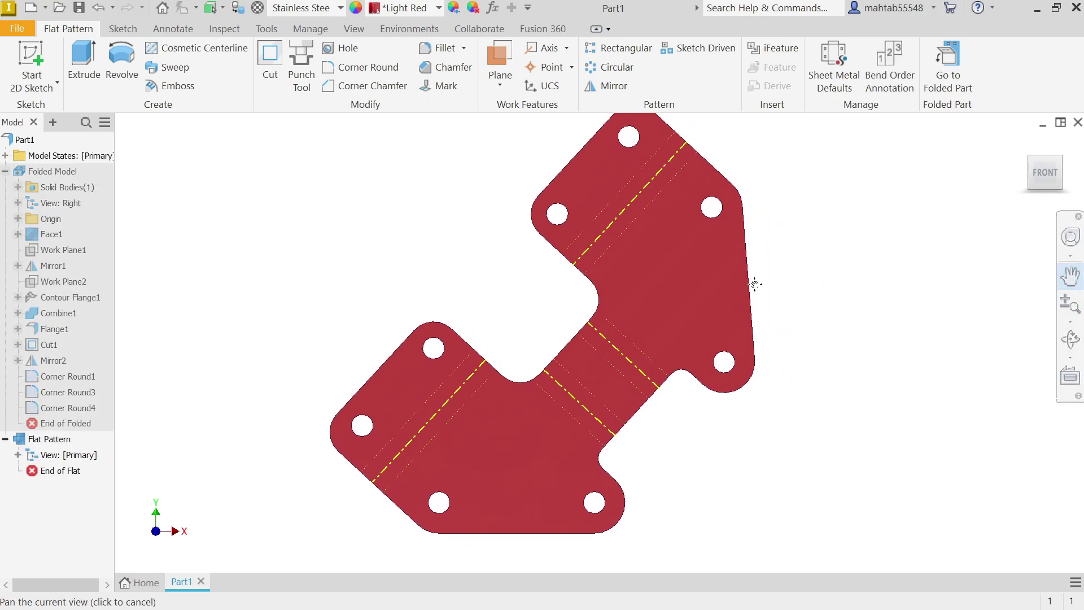
{"action": "key", "text": "Escape"}
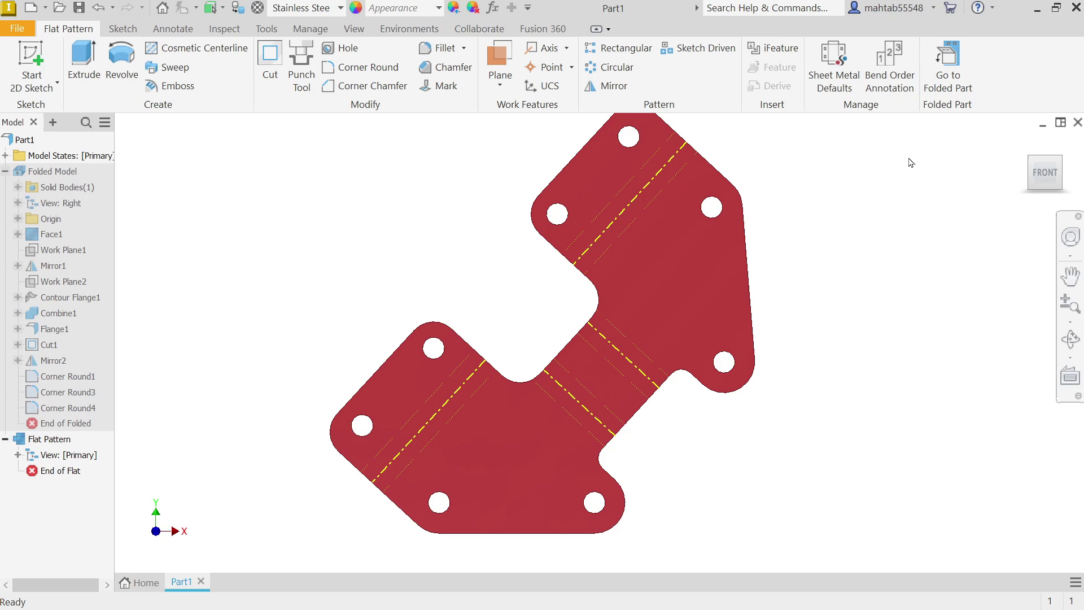
{"action": "left_click", "coordinate": [952, 92]}
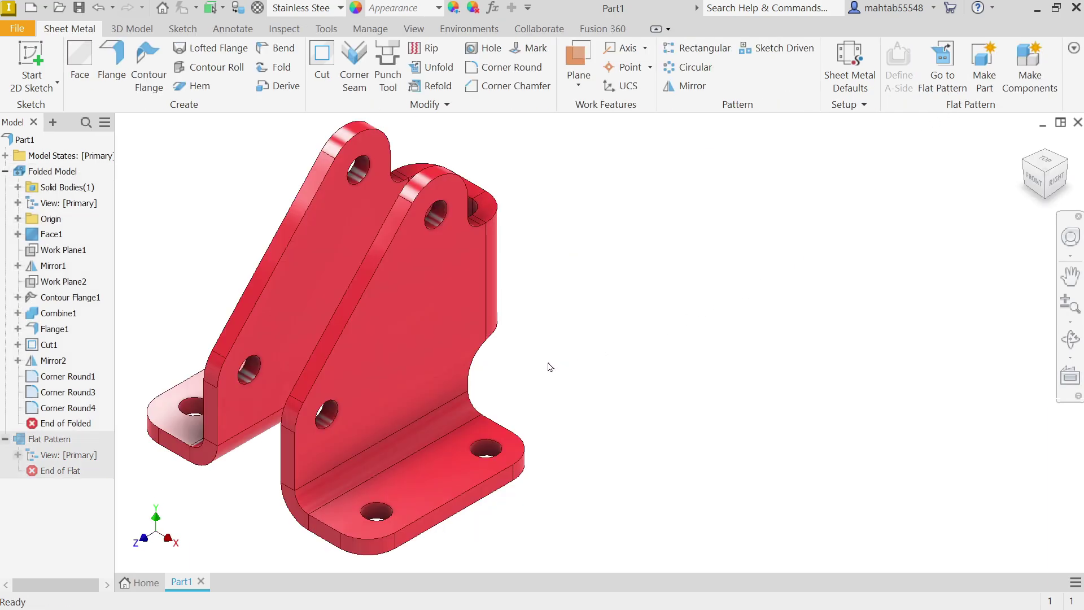